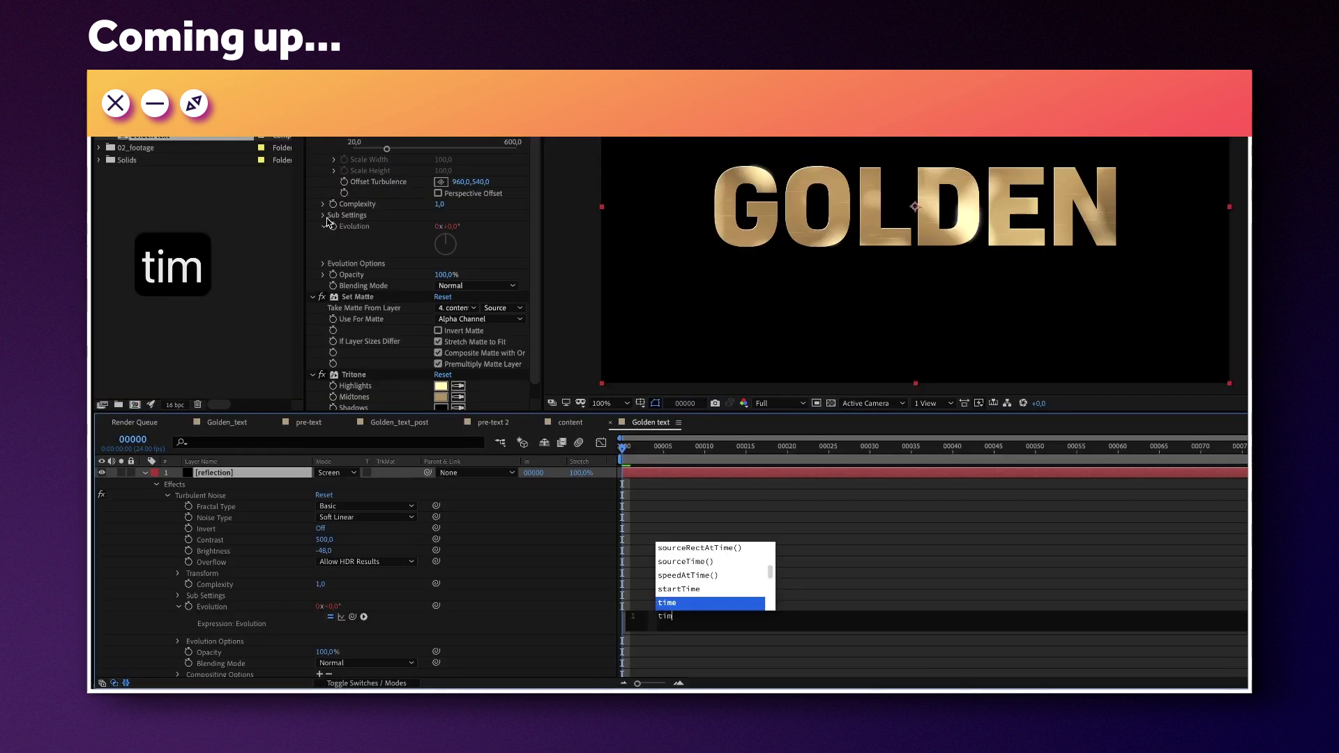
Create an empty composition named content at 1920x1080, 24 fps, 96 frames long.
{"action": "type", "text": "e"}
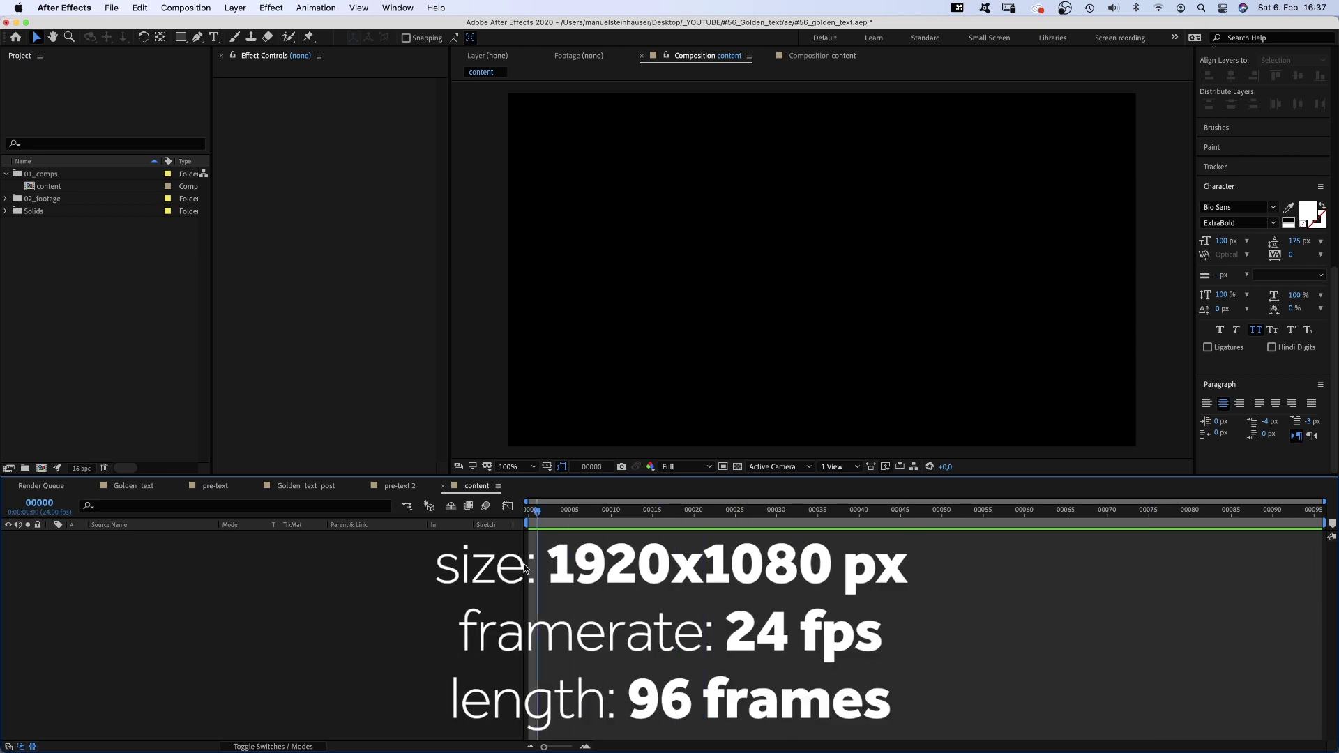
Add a text layer reading GOLDEN and position it in the composition.
{"action": "left_click", "coordinate": [212, 39]}
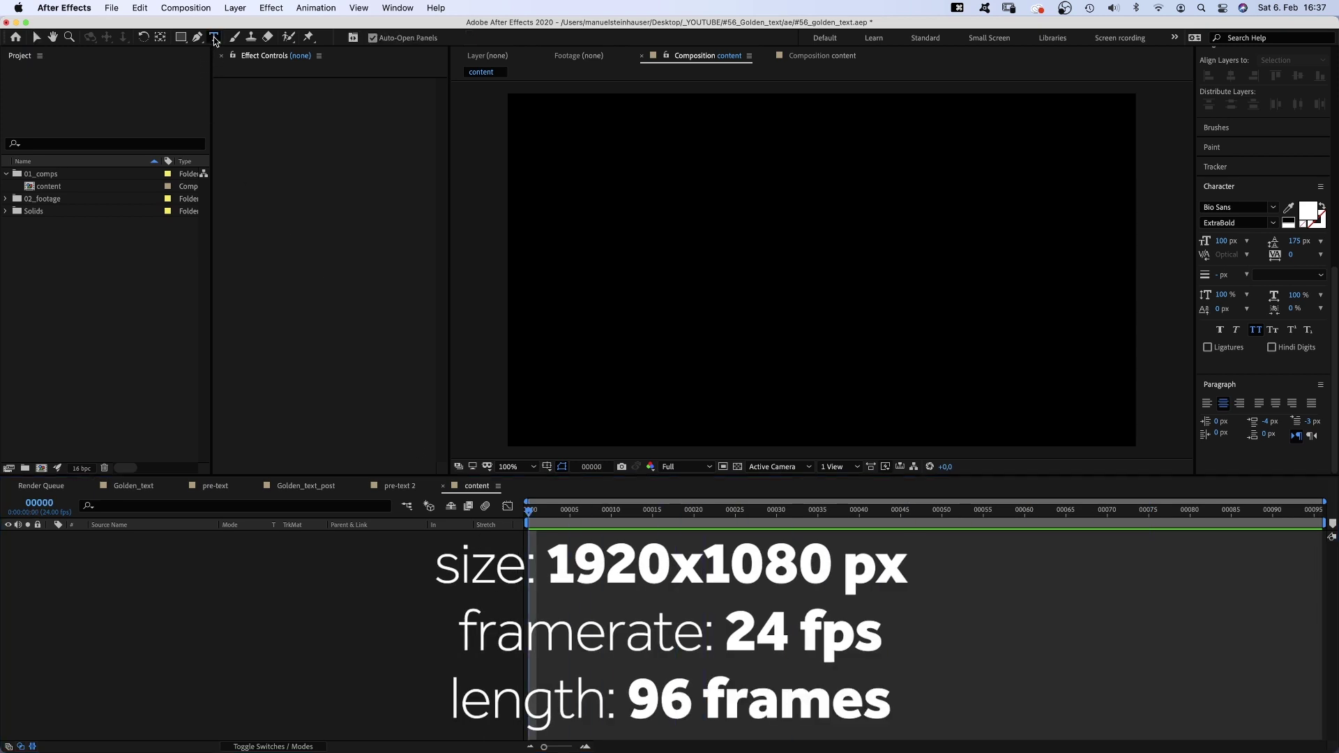
{"action": "left_click", "coordinate": [689, 279]}
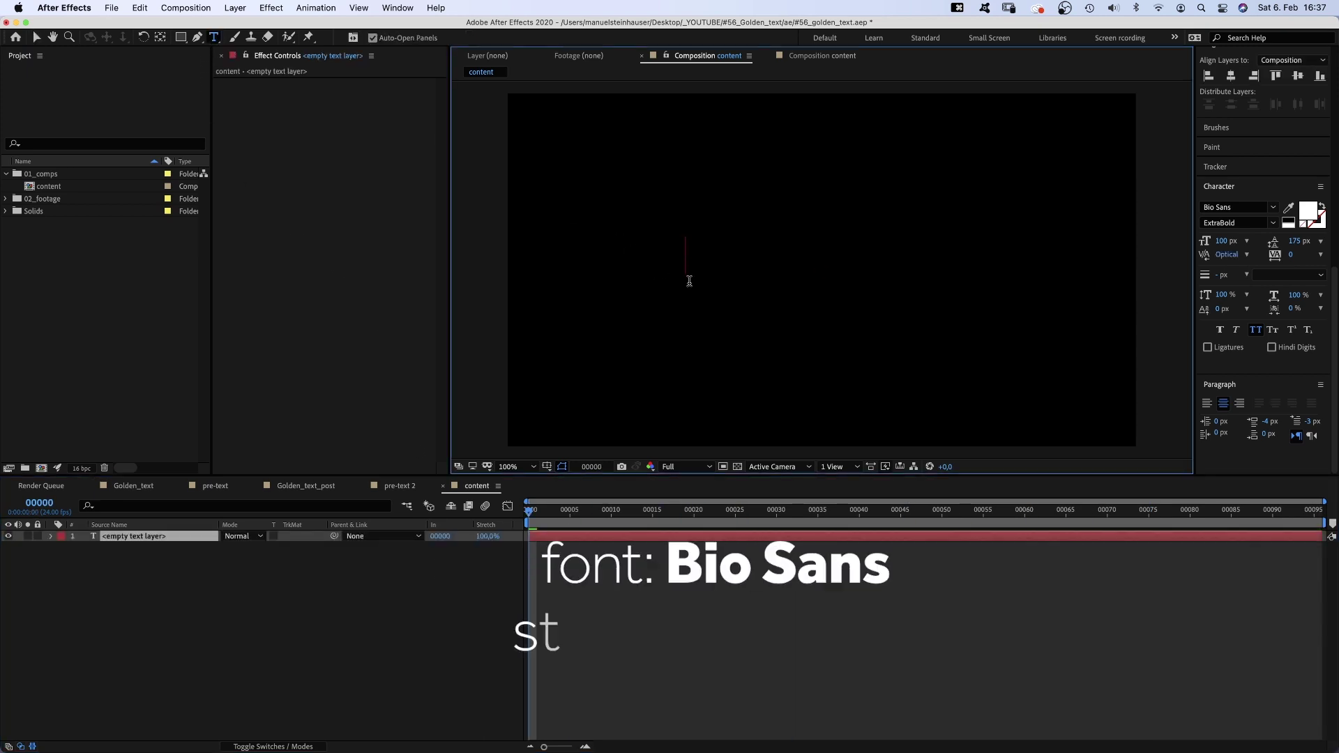
{"action": "type", "text": "GOLDEN"}
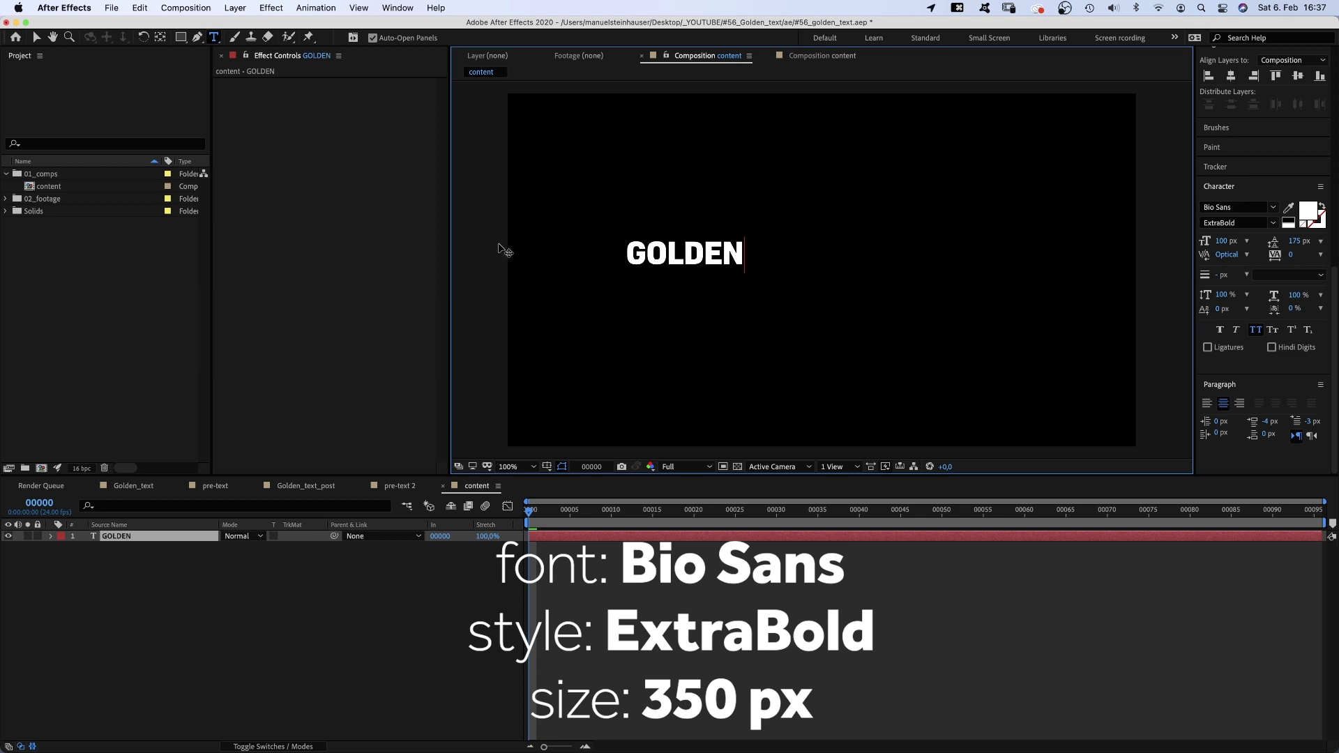
{"action": "left_click", "coordinate": [34, 41]}
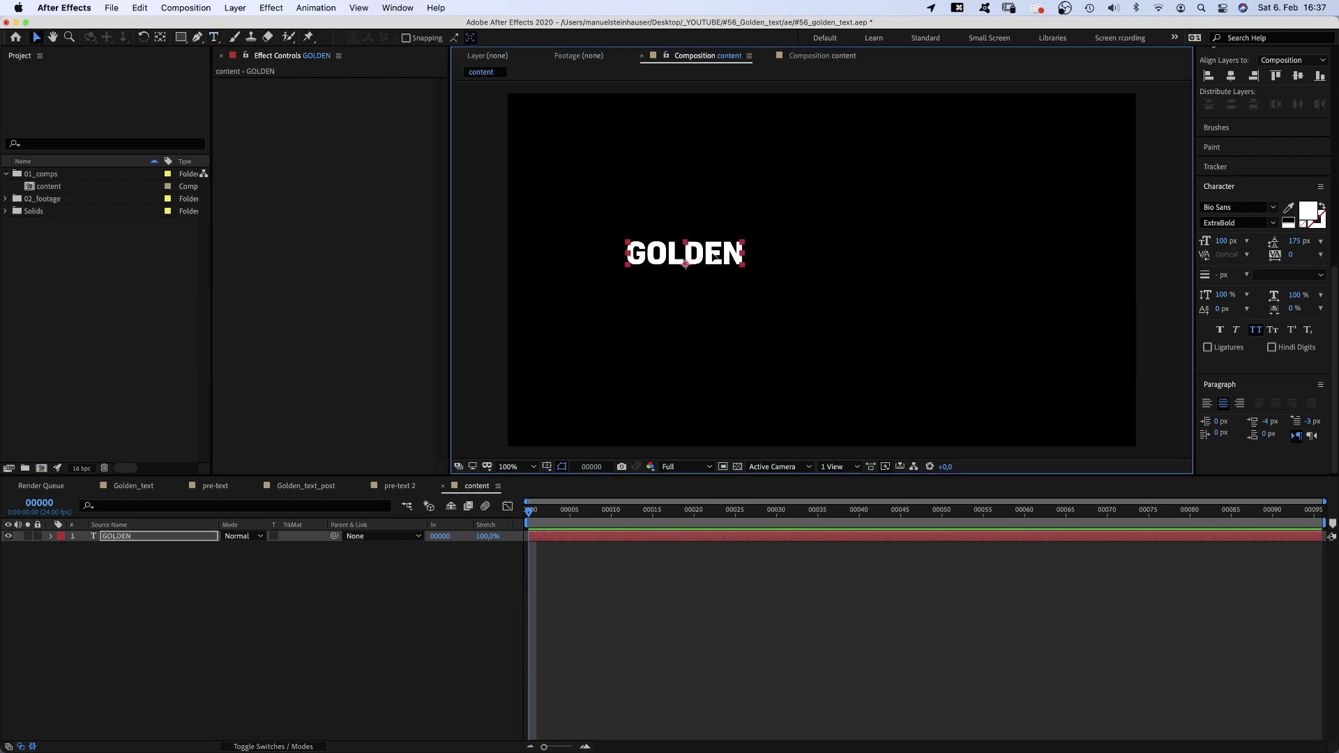
{"action": "left_click_drag", "start_coordinate": [712, 263], "coordinate": [774, 273]}
Set GOLDEN to 350 px, centre the paragraph, and align it to the comp centre.
{"action": "left_click", "coordinate": [1221, 241]}
{"action": "type", "text": "350"}
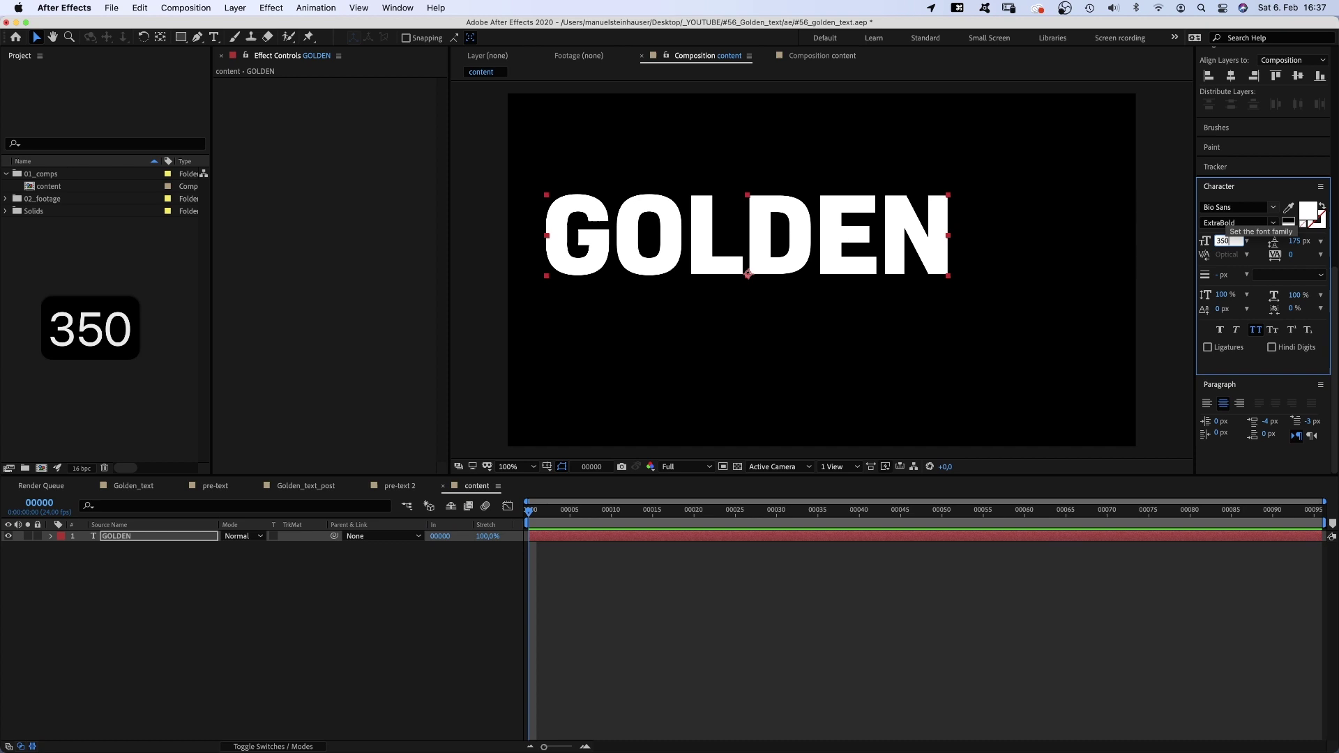
{"action": "key", "text": "Return"}
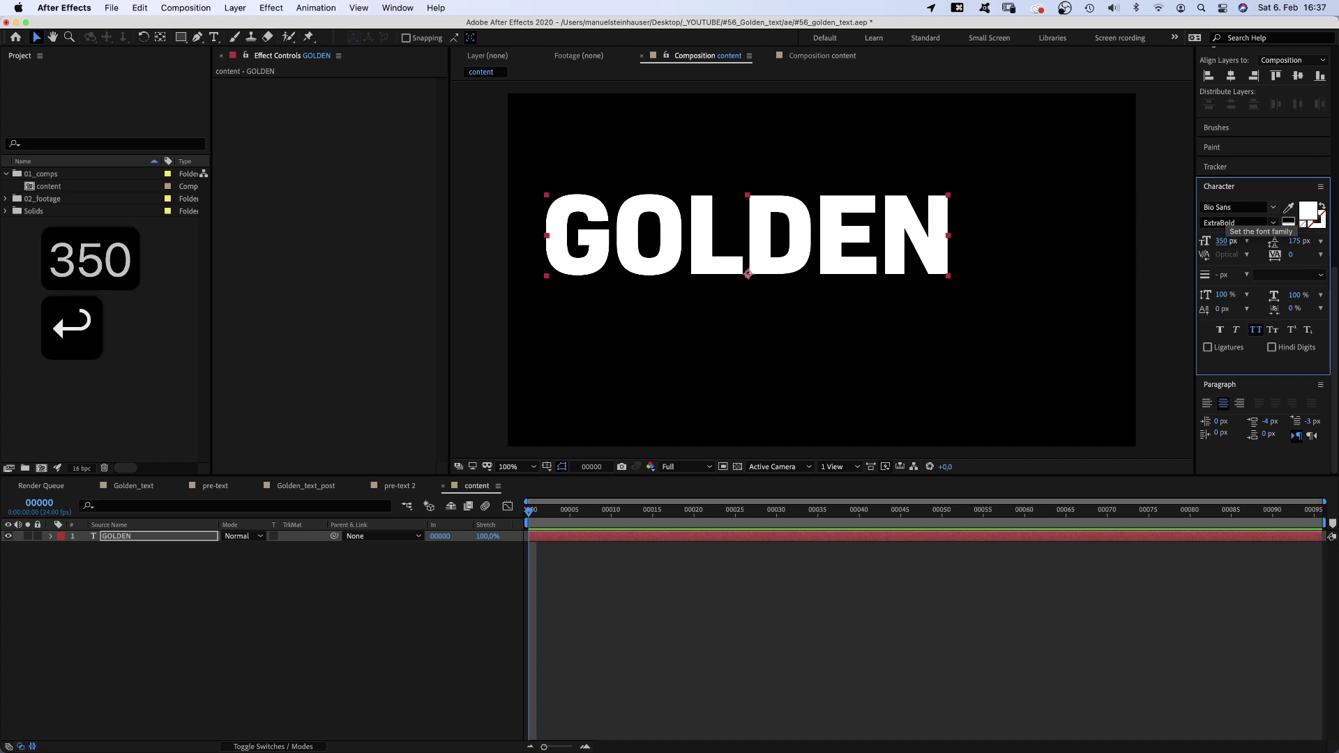
{"action": "left_click", "coordinate": [1223, 404]}
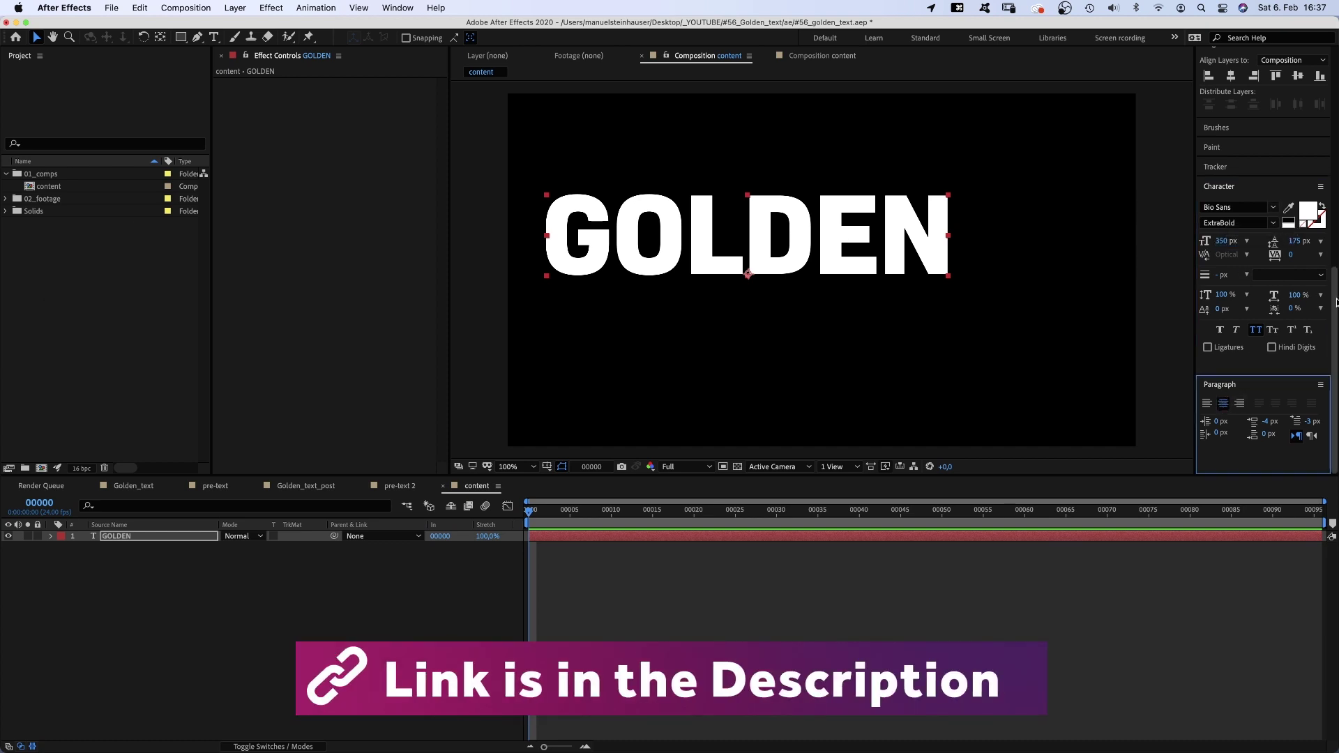
{"action": "scroll", "coordinate": [1241, 278], "scroll_direction": "up", "scroll_amount": 3}
{"action": "left_click", "coordinate": [1234, 181]}
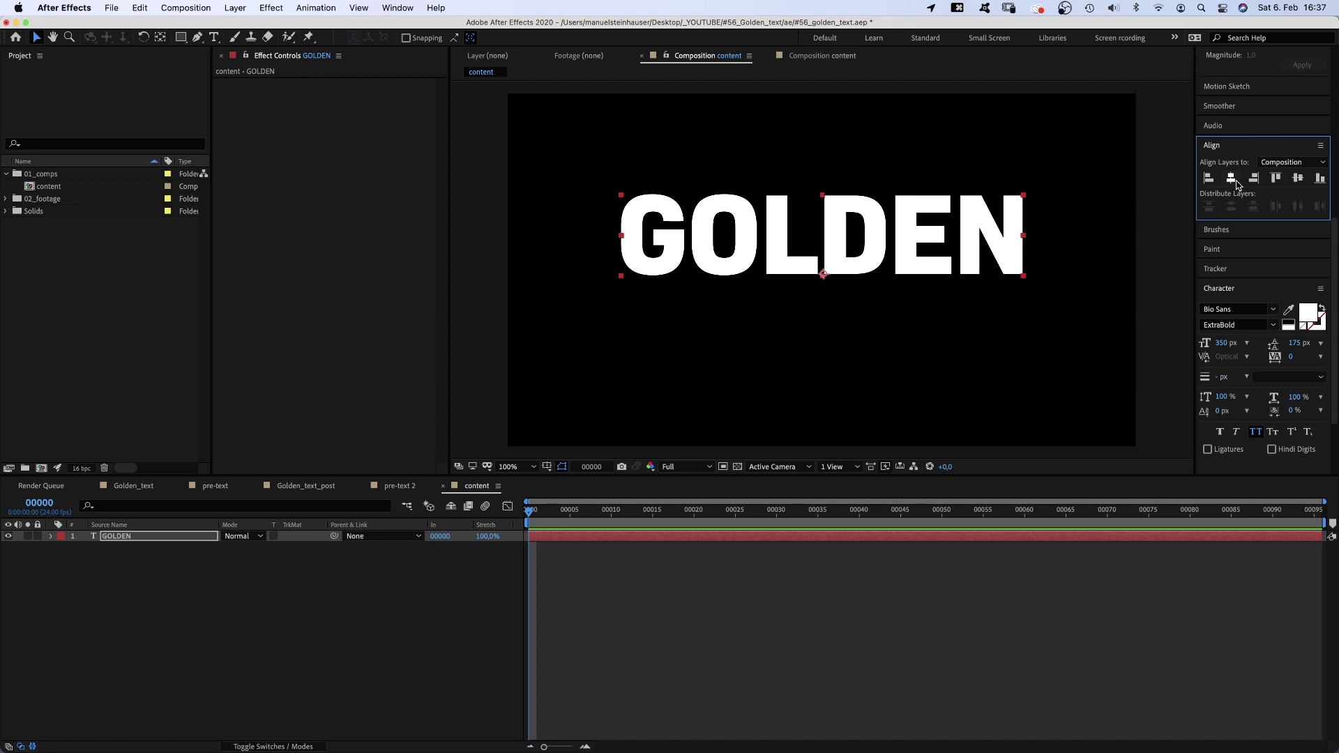
{"action": "left_click", "coordinate": [1298, 179]}
Add a Tracking animator to the GOLDEN text layer.
{"action": "left_click", "coordinate": [50, 535]}
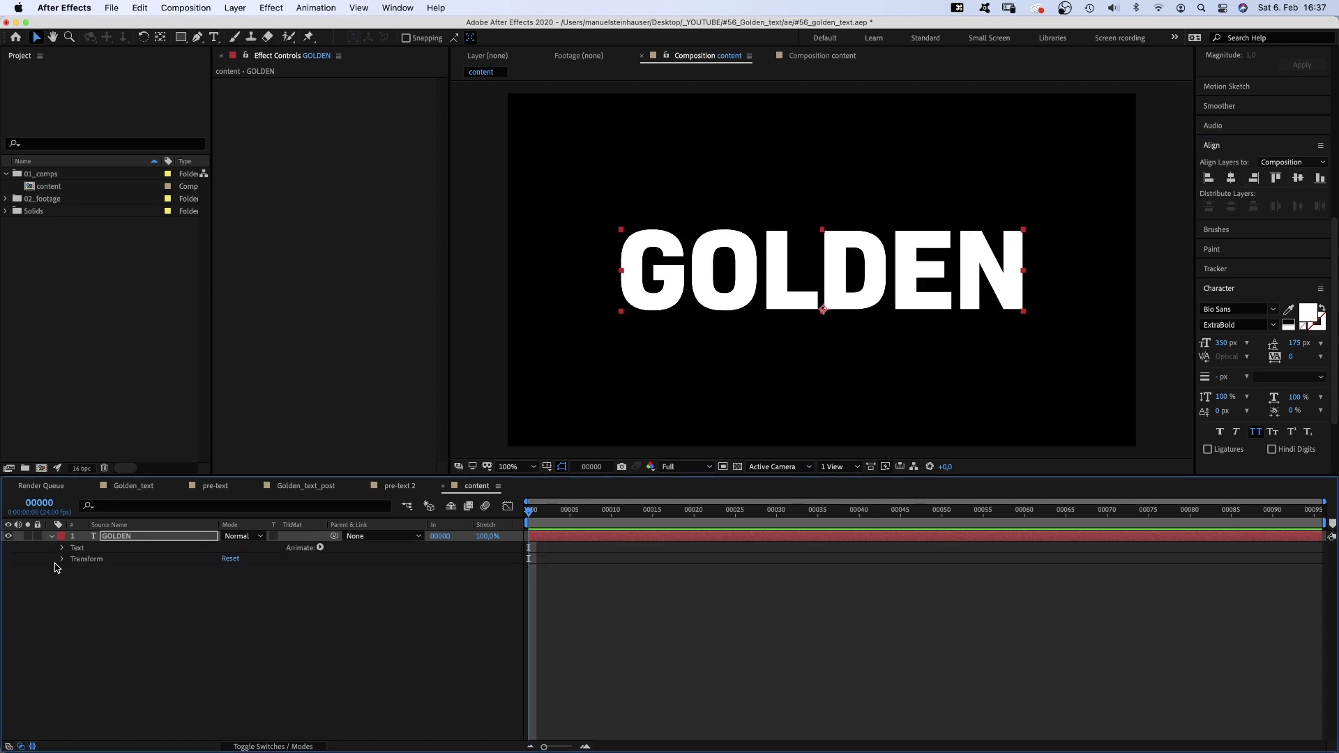
{"action": "left_click", "coordinate": [63, 548]}
{"action": "left_click", "coordinate": [320, 548]}
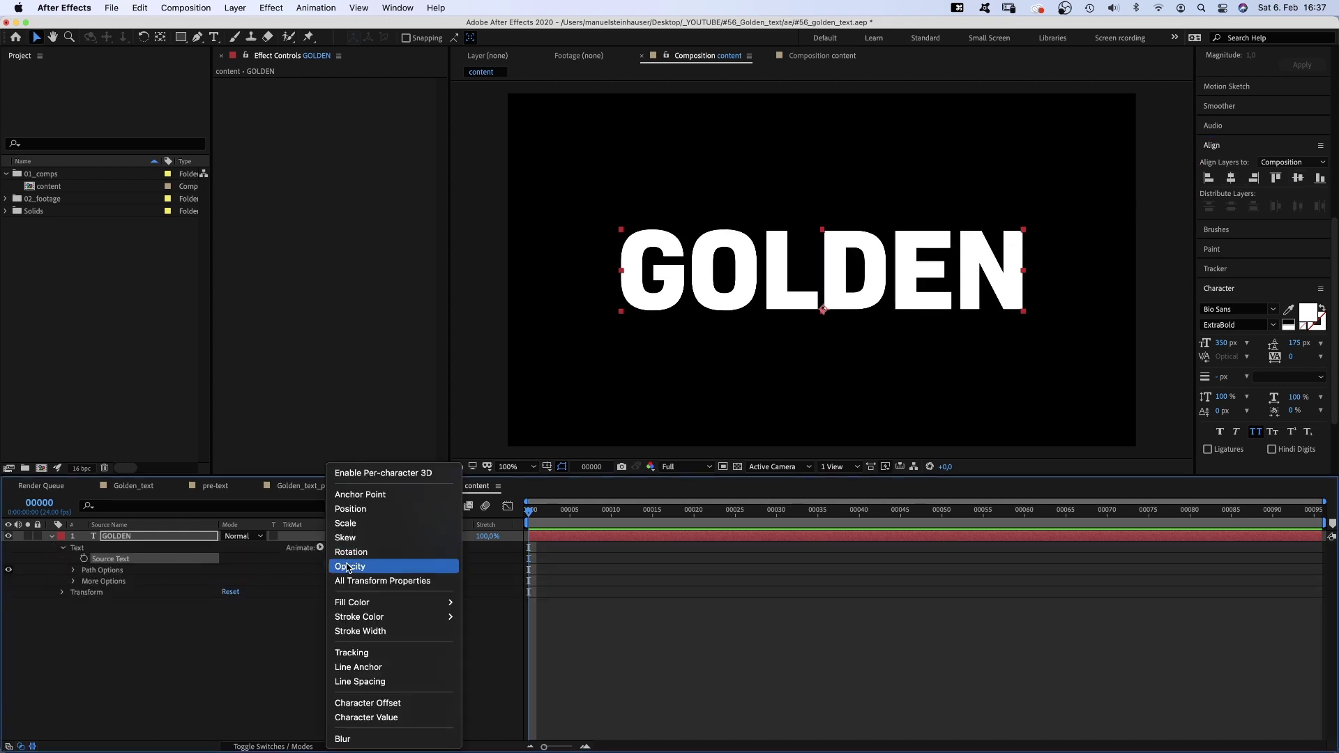
{"action": "left_click", "coordinate": [390, 651]}
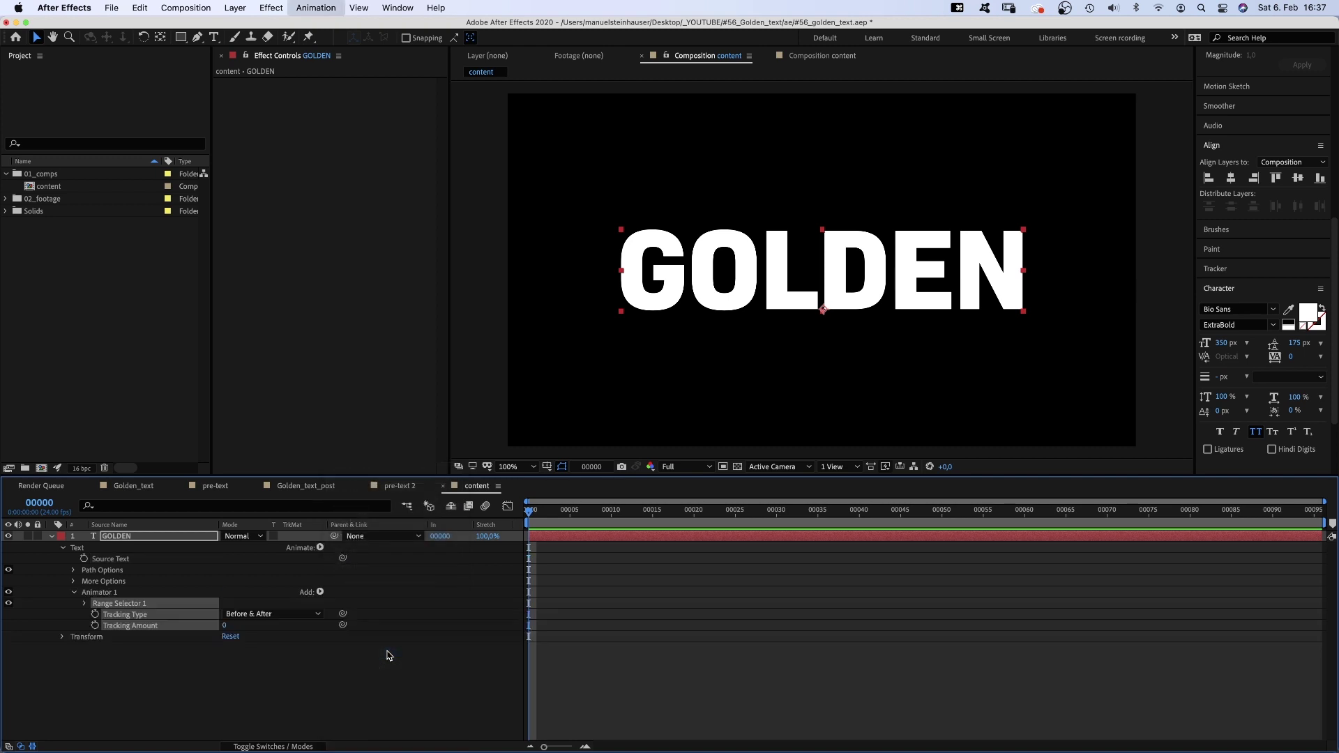
Keyframe Tracking Amount at 0 on frame 0 and 25 on the last frame.
{"action": "left_click", "coordinate": [95, 626]}
{"action": "left_click_drag", "start_coordinate": [599, 516], "coordinate": [858, 526]}
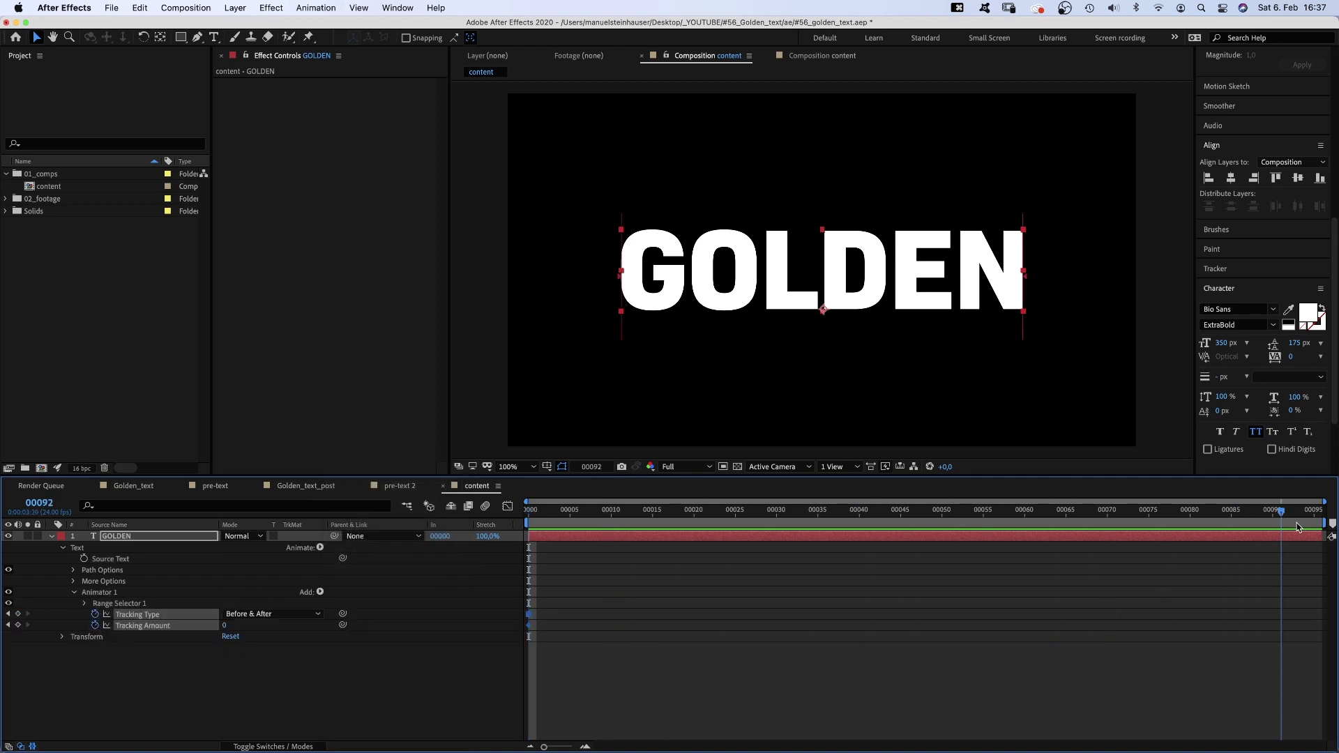
{"action": "left_click_drag", "start_coordinate": [1297, 528], "coordinate": [1285, 524]}
{"action": "type", "text": "25"}
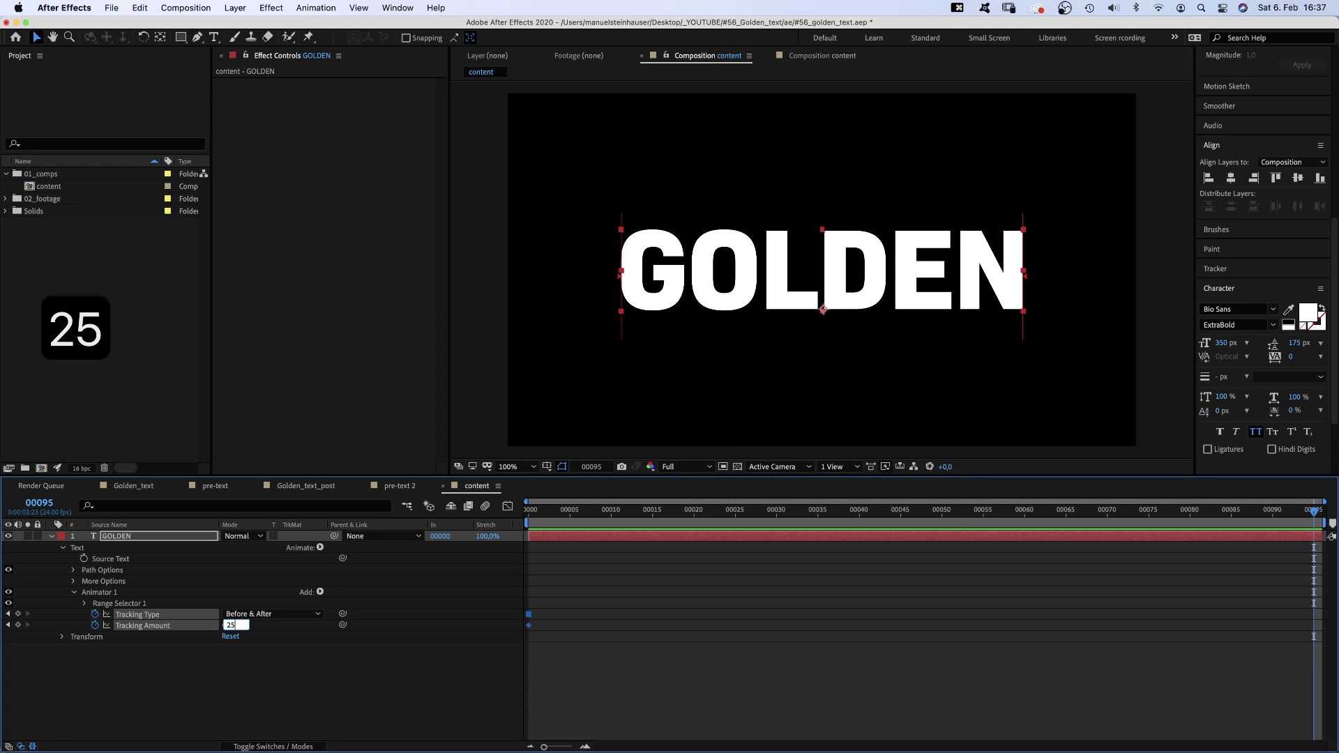
{"action": "key", "text": "Return"}
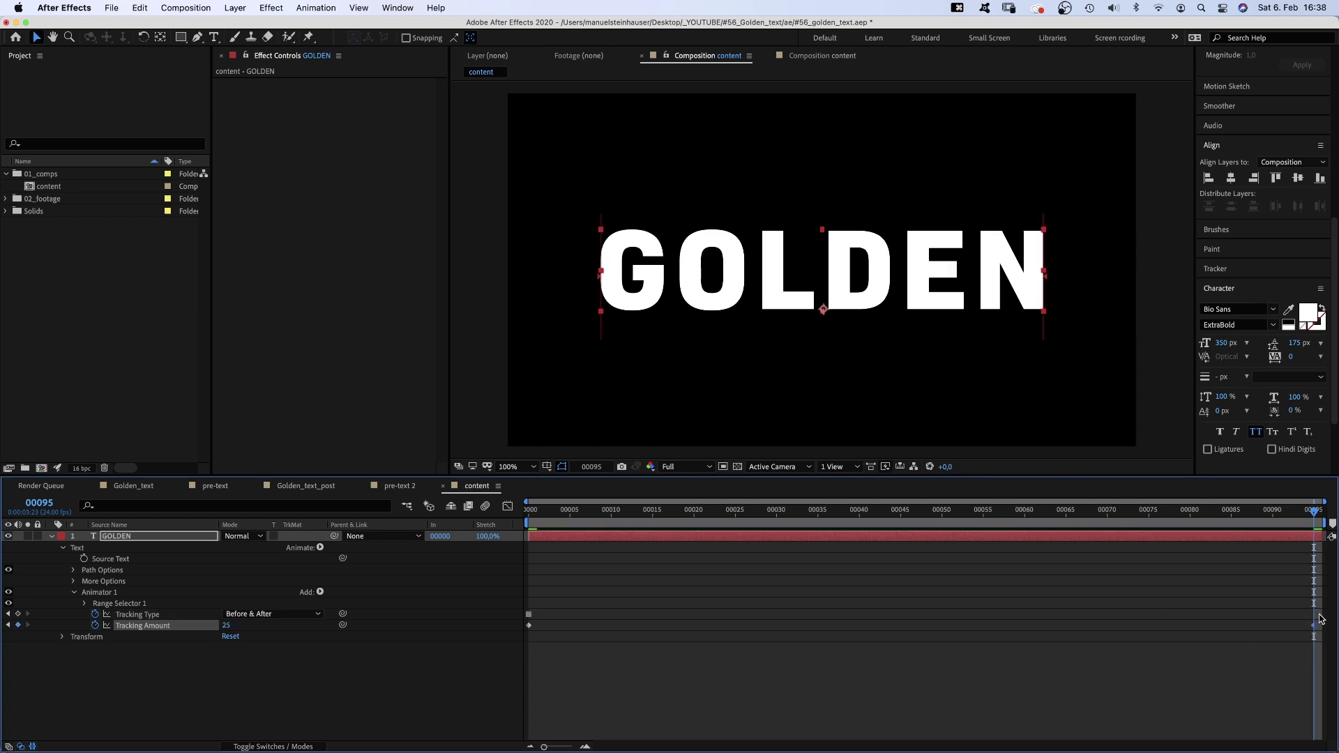
{"action": "left_click_drag", "start_coordinate": [1320, 618], "coordinate": [527, 632]}
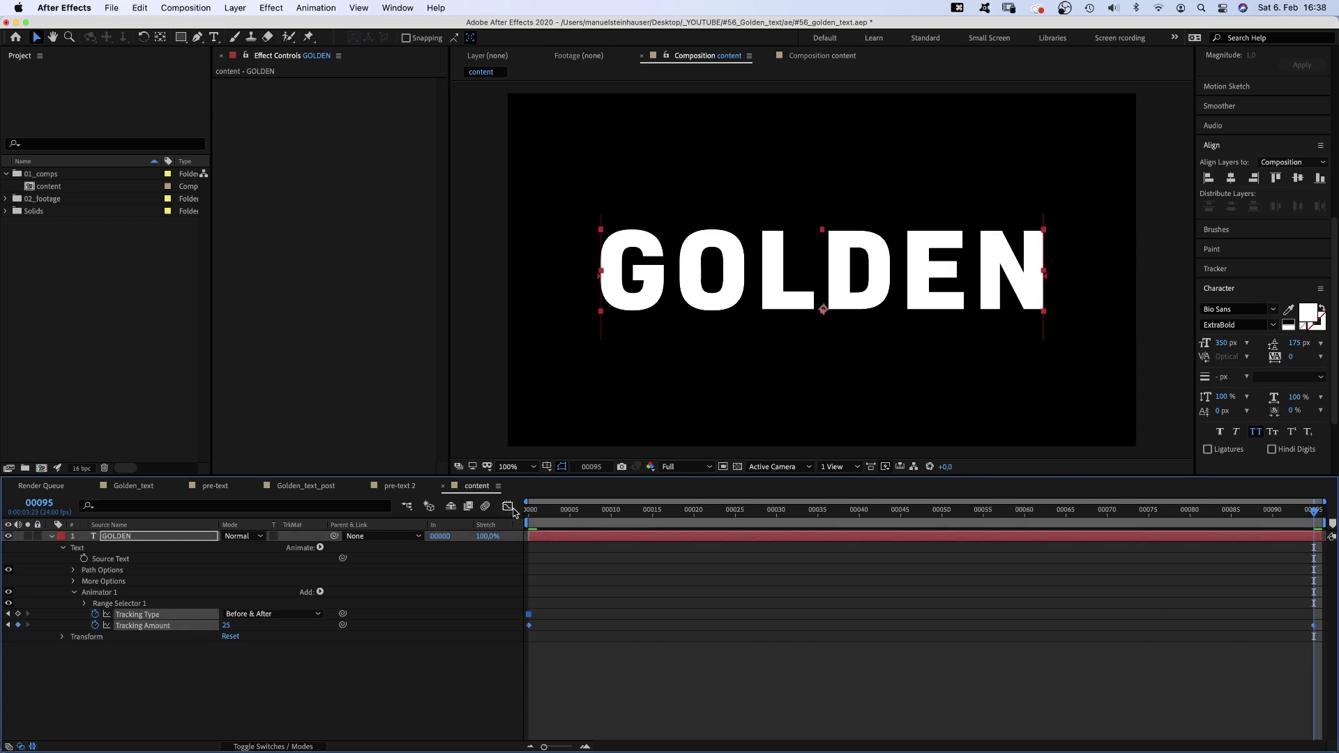
Show the tracking keyframes in the Graph Editor's speed graph.
{"action": "left_click", "coordinate": [507, 506]}
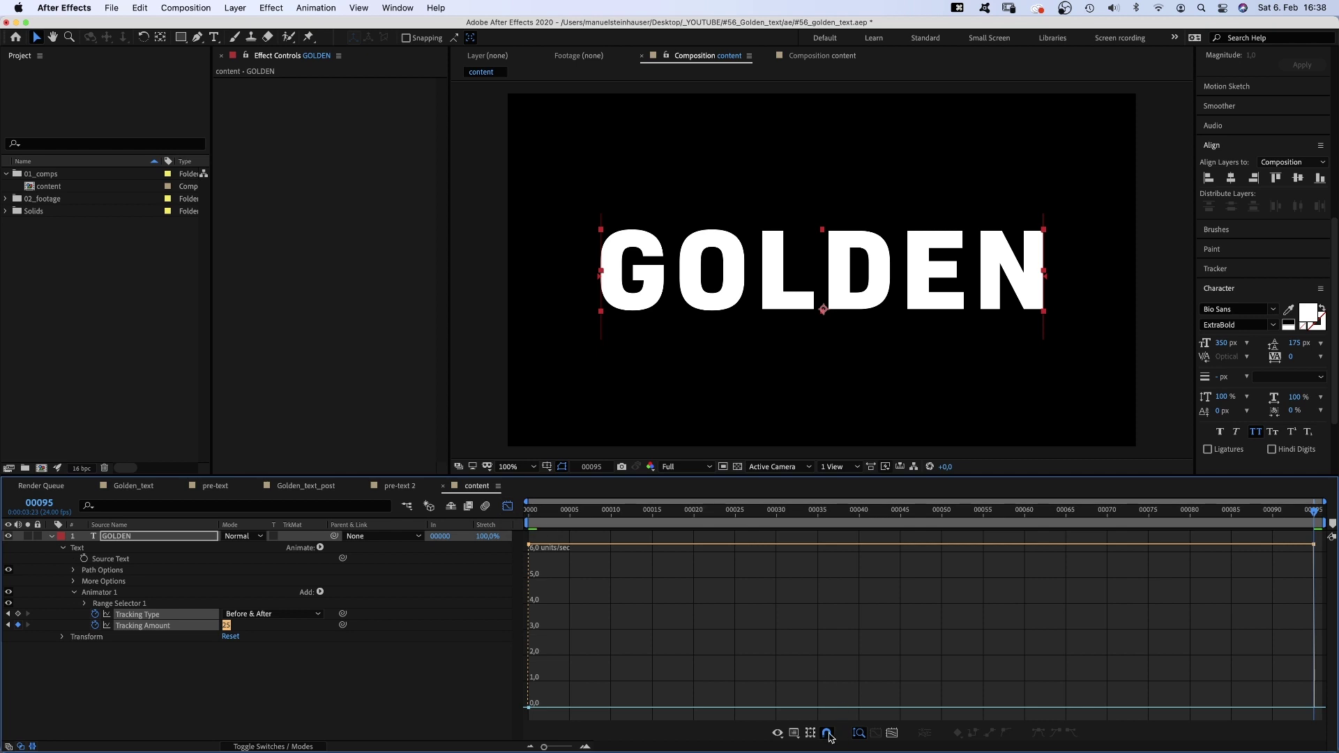
{"action": "left_click", "coordinate": [800, 737]}
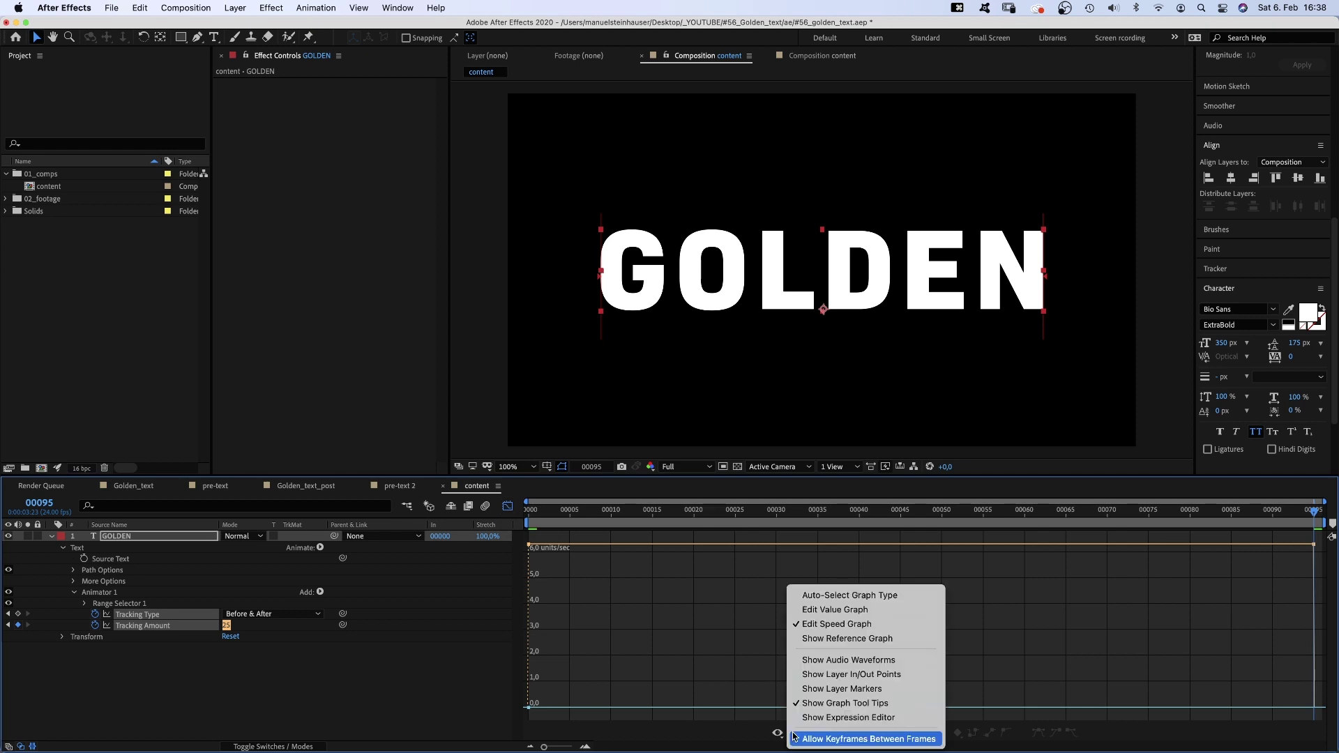
{"action": "left_click", "coordinate": [817, 620]}
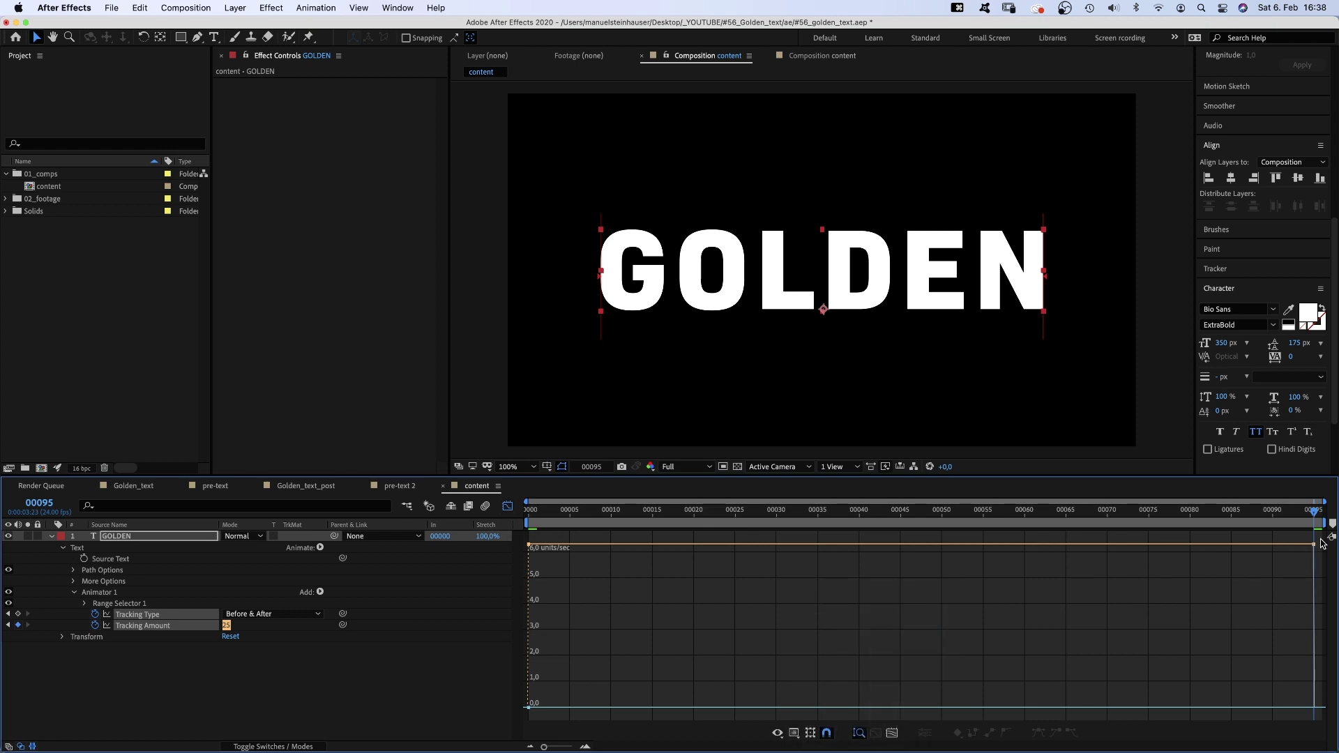
Shape the speed curve for a fast start and gentle ease-in, then preview it.
{"action": "left_click_drag", "start_coordinate": [1290, 555], "coordinate": [969, 709]}
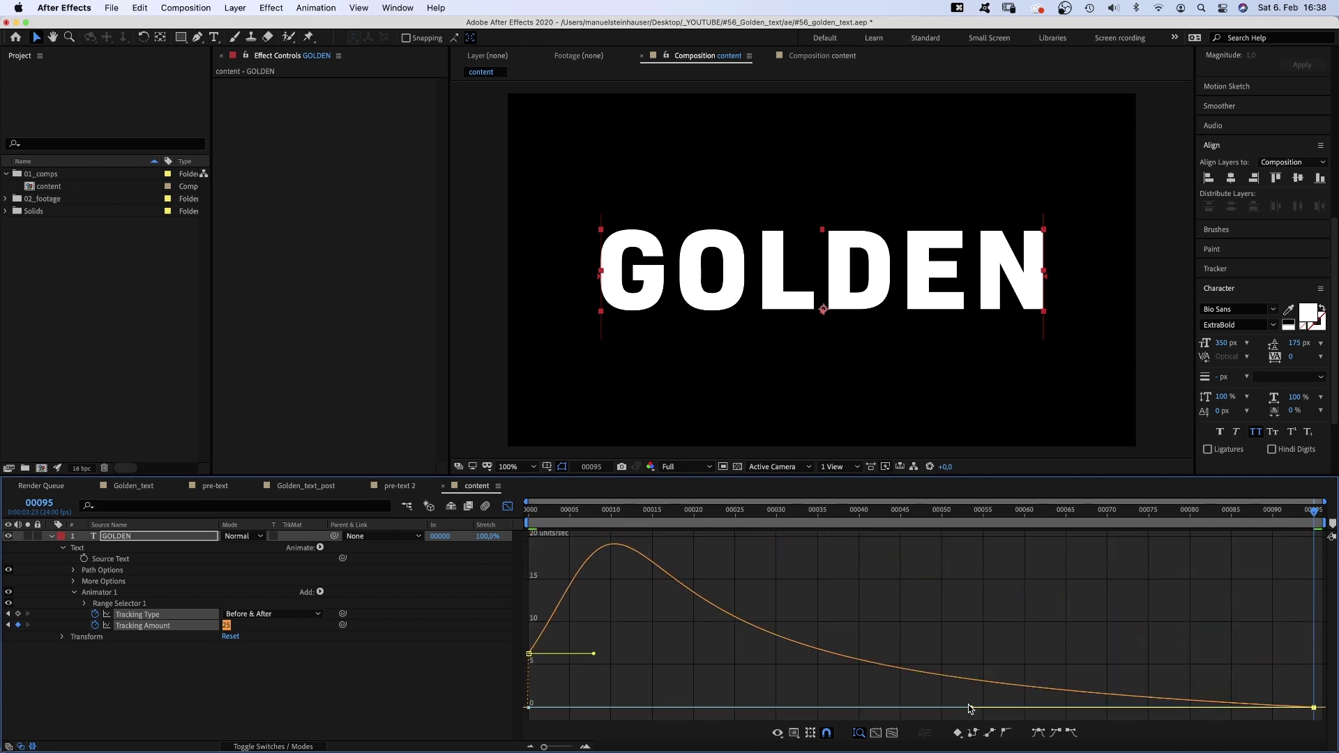
{"action": "left_click_drag", "start_coordinate": [593, 653], "coordinate": [527, 648]}
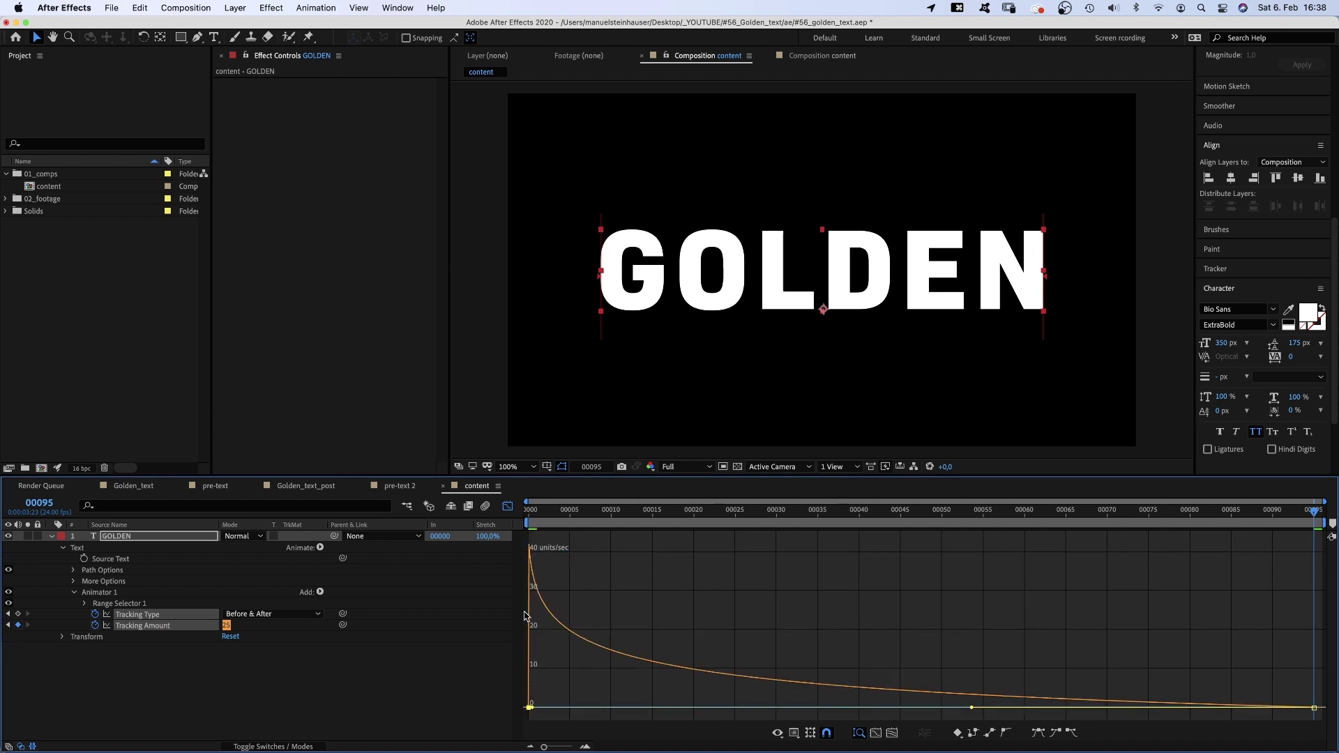
{"action": "key", "text": "KP_0"}
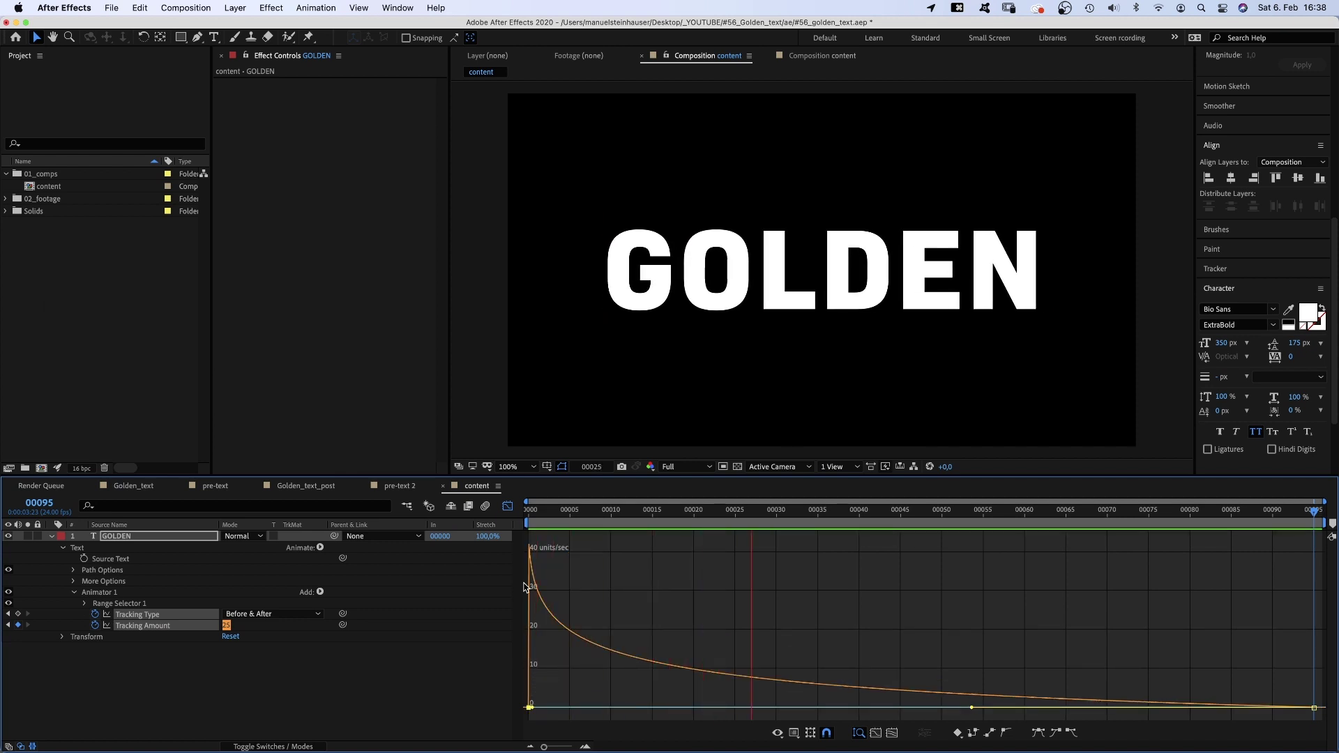
{"action": "key", "text": "KP_0"}
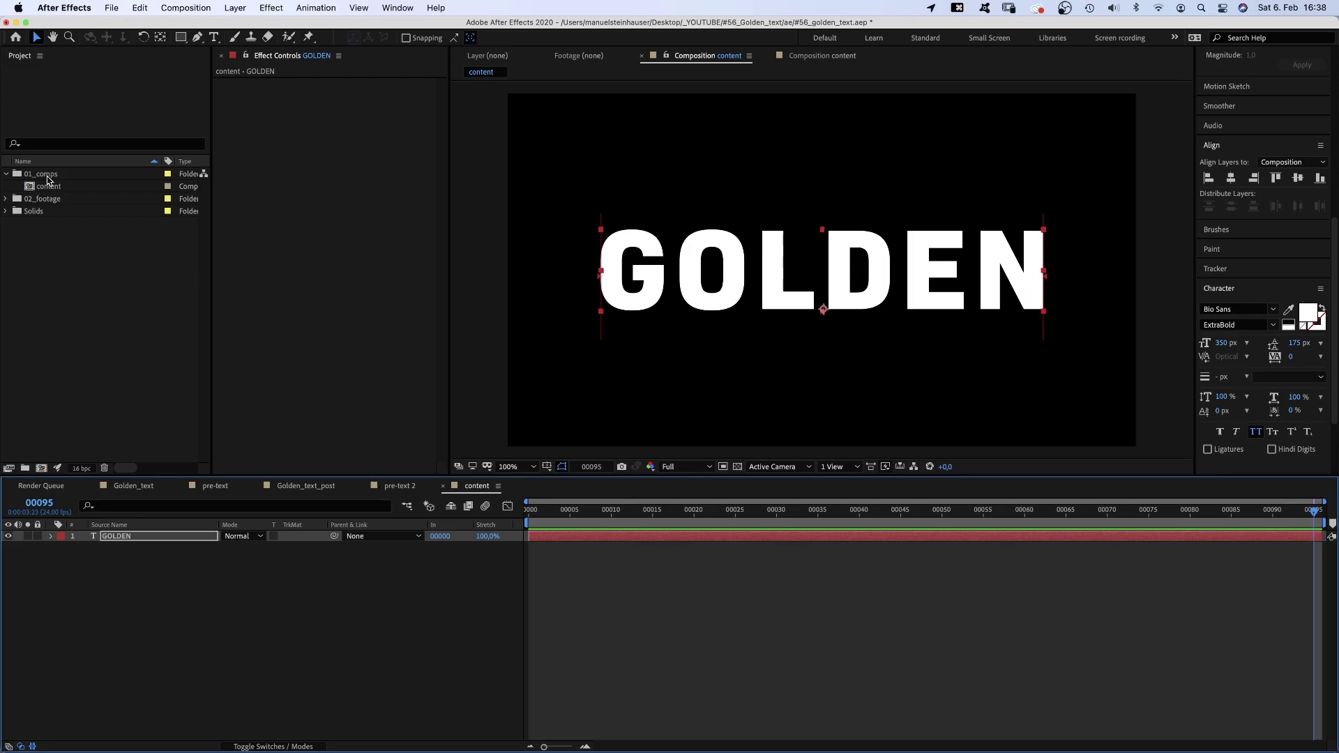
Nest the content comp into a new composition named 'Golden text'.
{"action": "left_click", "coordinate": [50, 186]}
{"action": "left_click_drag", "start_coordinate": [42, 468], "coordinate": [42, 467]}
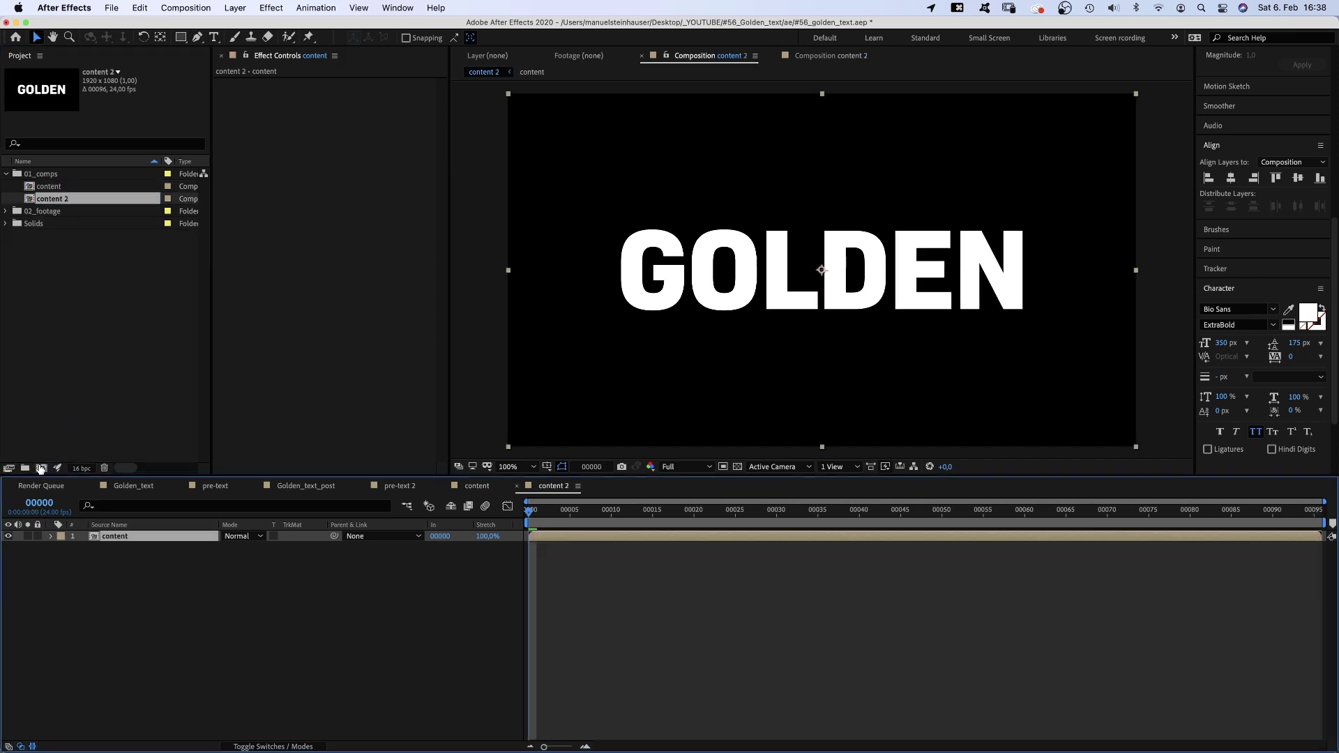
{"action": "key", "text": "Return"}
{"action": "type", "text": "Golden text"}
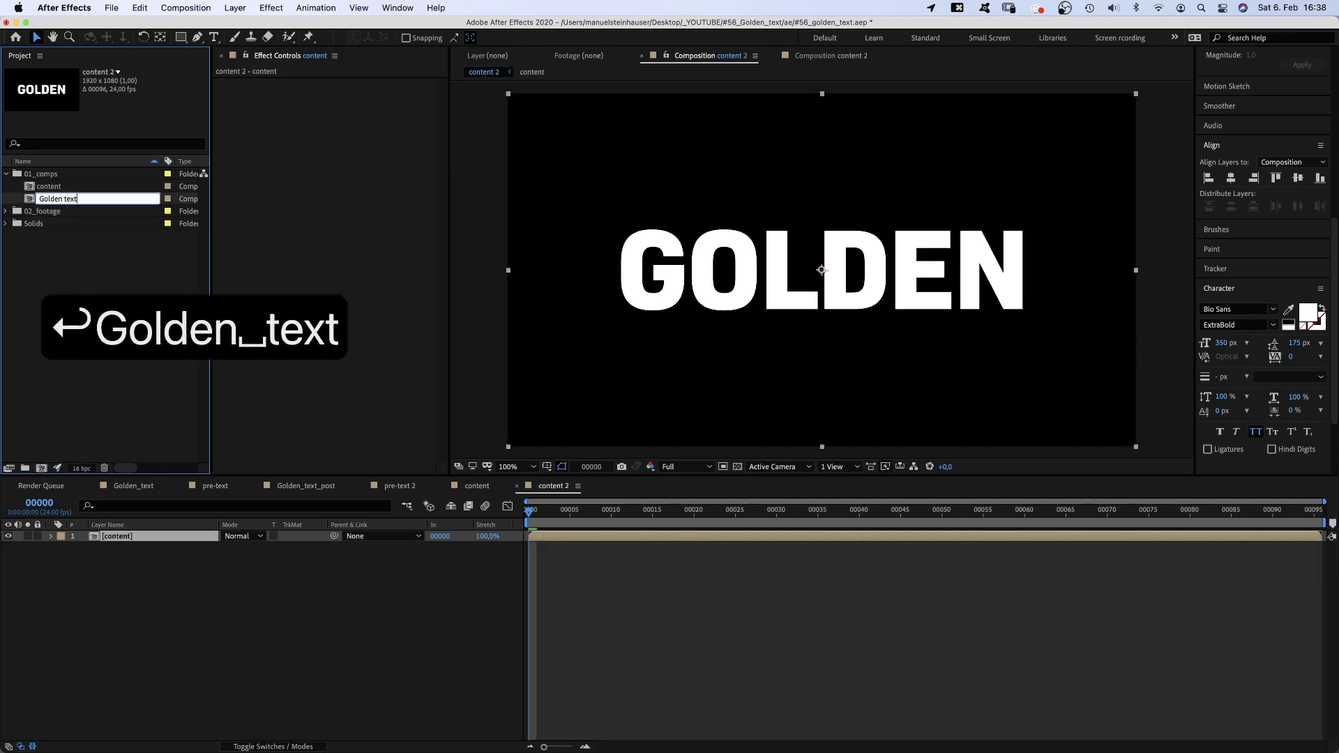
{"action": "key", "text": "Return"}
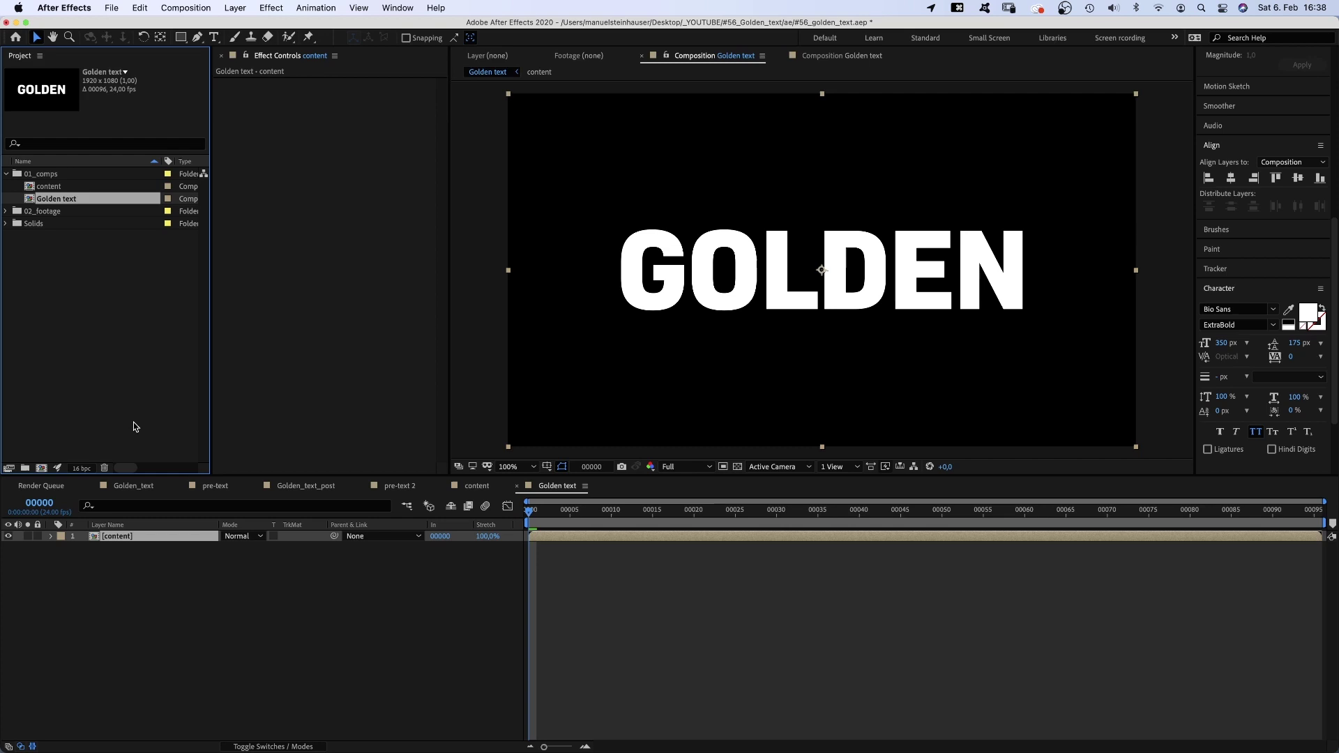
Add a Bevel and Emboss layer style to the content layer.
{"action": "right_click", "coordinate": [119, 541]}
{"action": "mouse_move", "coordinate": [230, 537]}
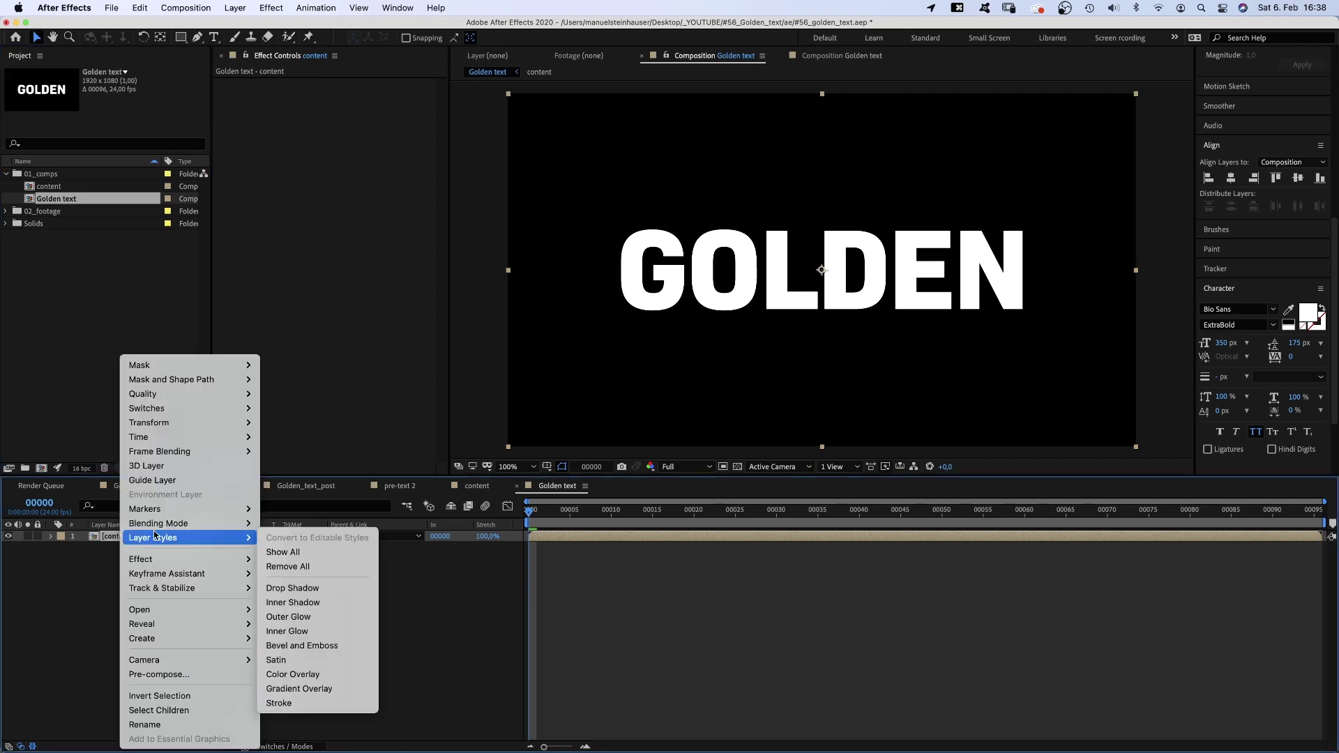
{"action": "left_click", "coordinate": [319, 646]}
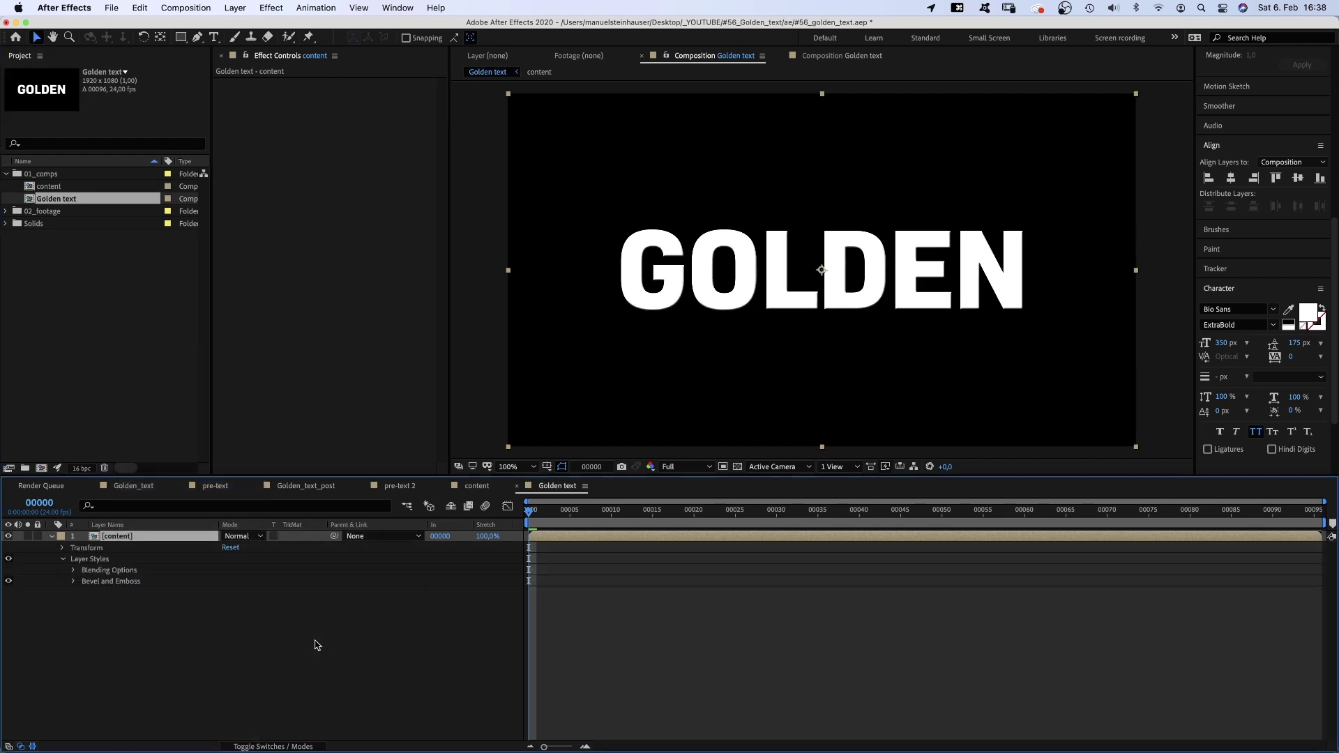
Set the bevel Size to 2 and Highlight and Shadow modes to Normal.
{"action": "left_click", "coordinate": [74, 581]}
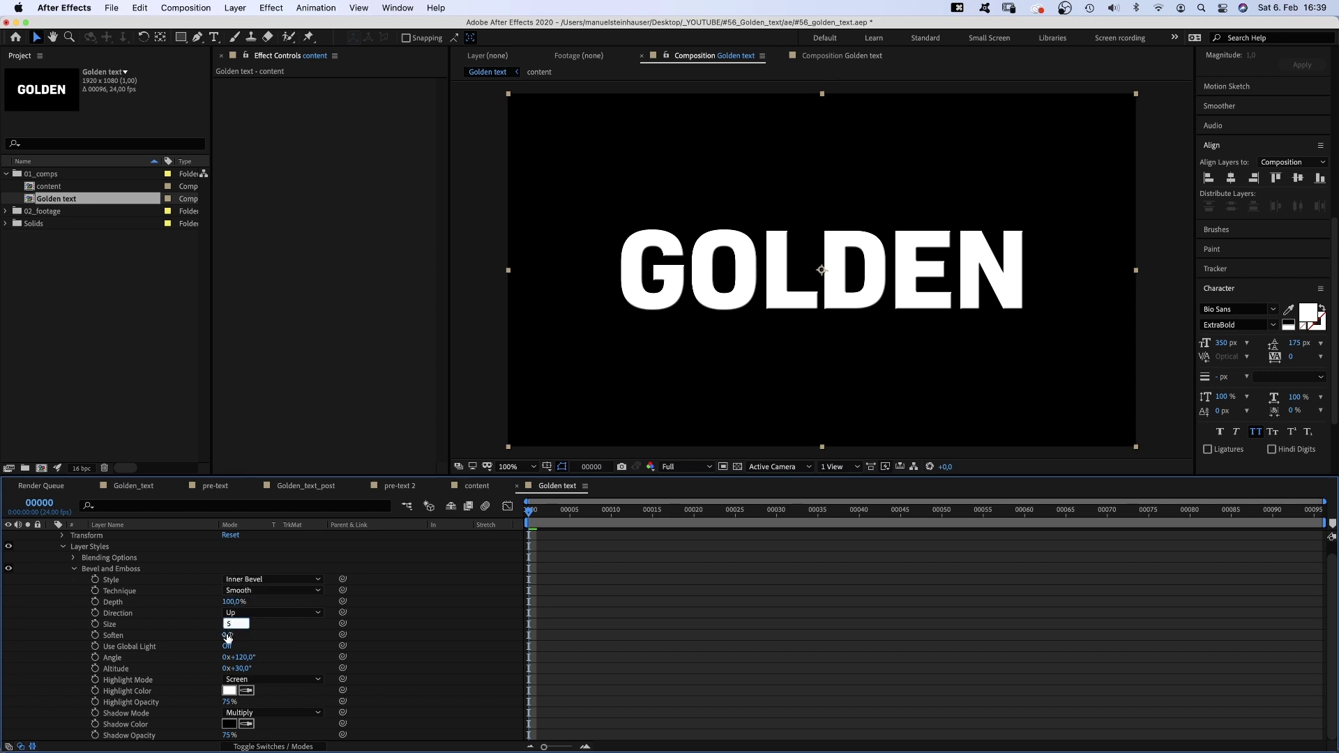
{"action": "type", "text": "2"}
{"action": "key", "text": "Return"}
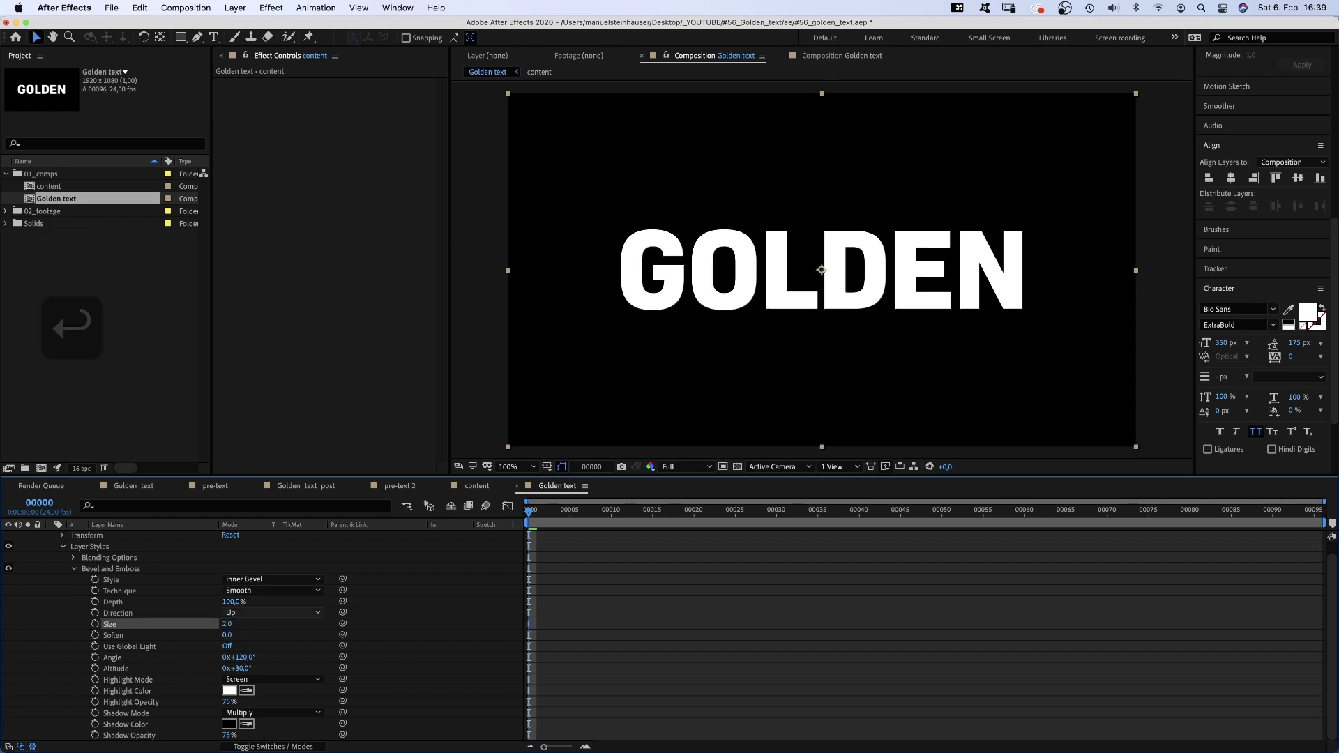
{"action": "left_click", "coordinate": [255, 680]}
{"action": "left_click", "coordinate": [258, 321]}
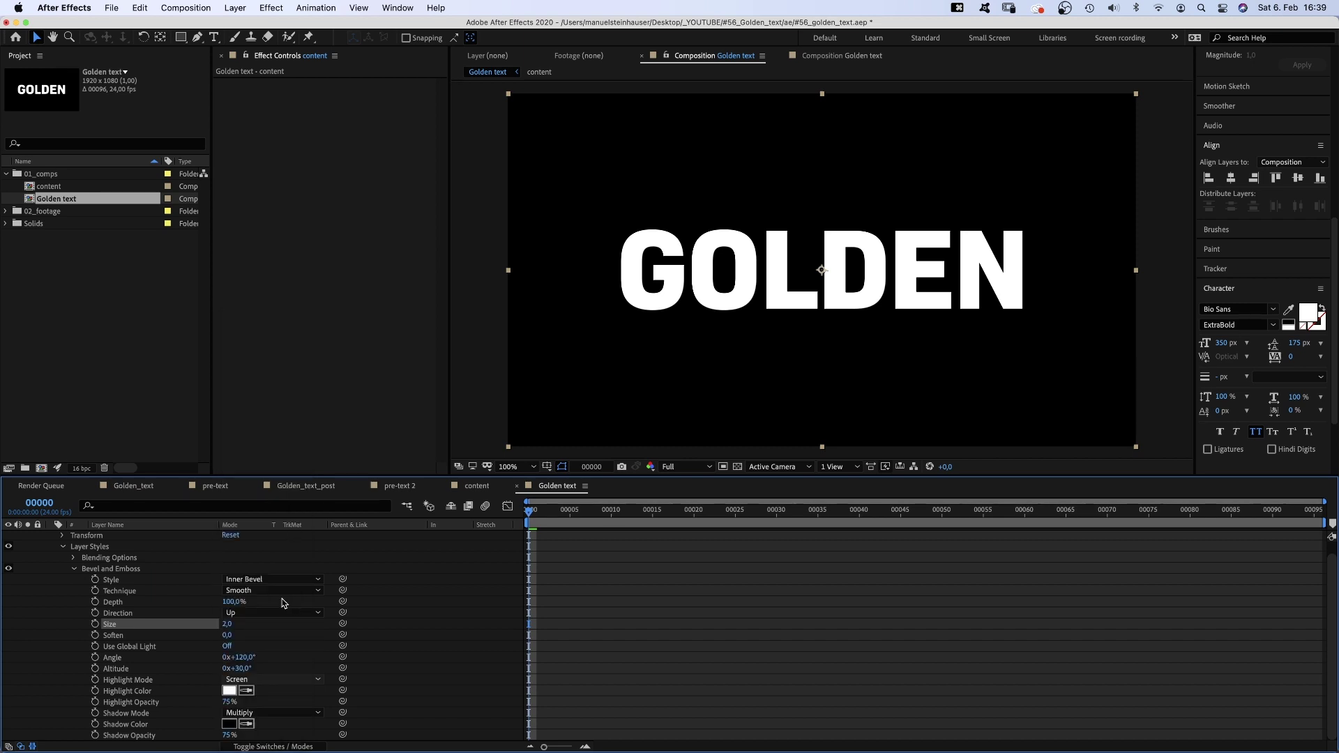
{"action": "left_click", "coordinate": [272, 714]}
{"action": "left_click", "coordinate": [292, 323]}
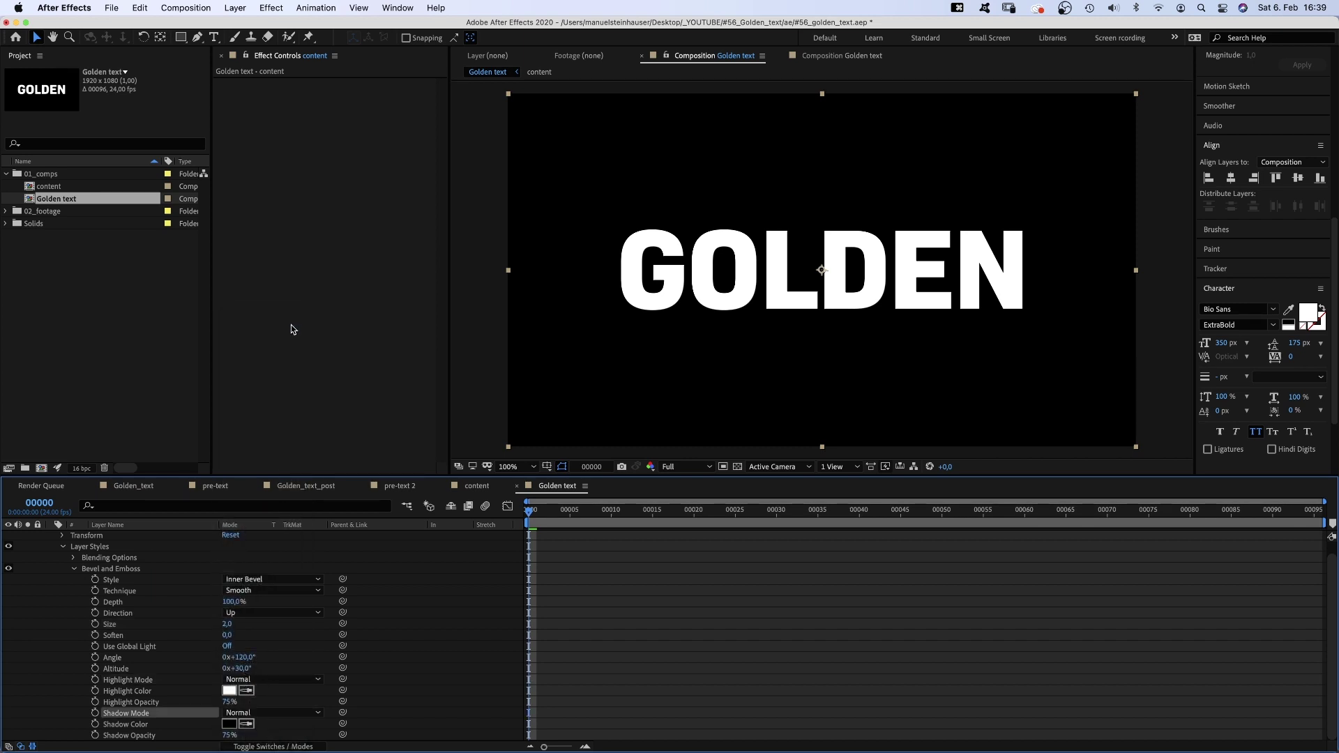
{"action": "left_click", "coordinate": [73, 569]}
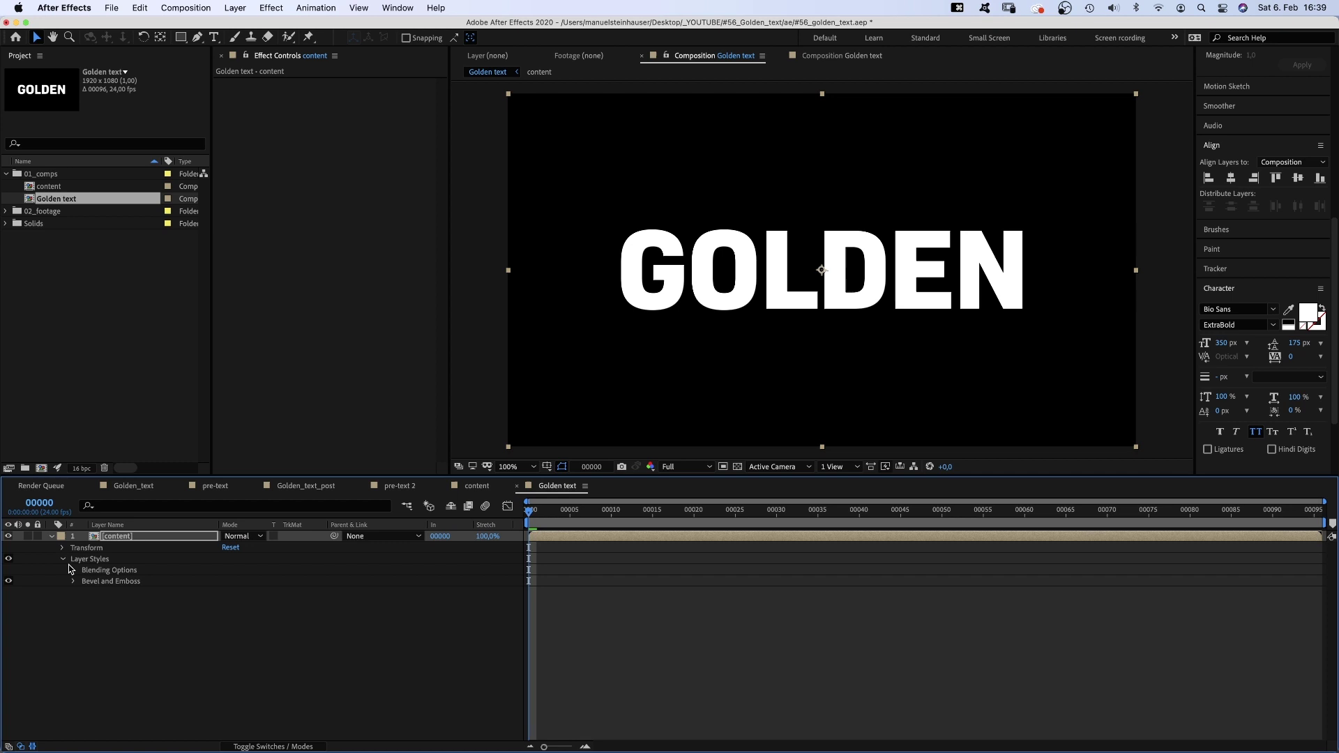
Apply a Fill effect to the content layer and set its colour to black.
{"action": "scroll", "coordinate": [1248, 244], "scroll_direction": "up", "scroll_amount": 10}
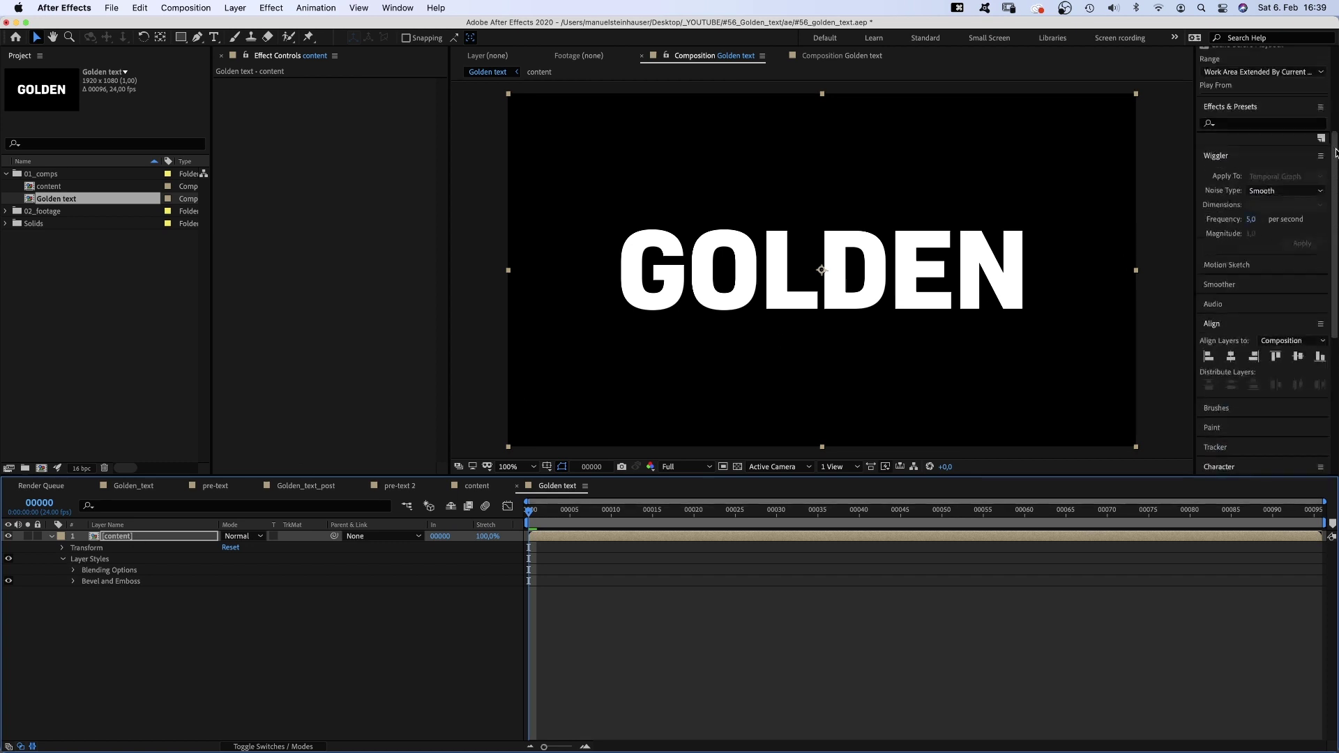
{"action": "left_click", "coordinate": [1231, 212]}
{"action": "type", "text": "fill"}
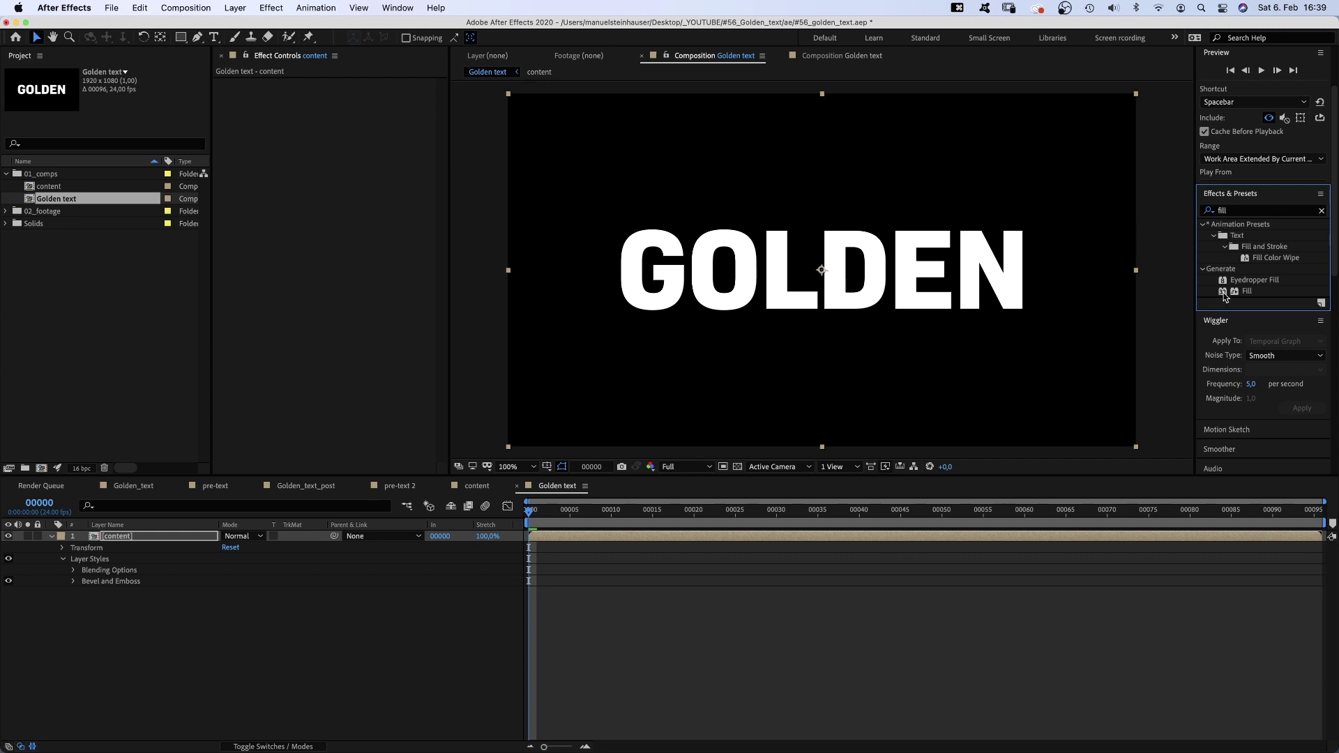
{"action": "left_click_drag", "start_coordinate": [1225, 296], "coordinate": [617, 289]}
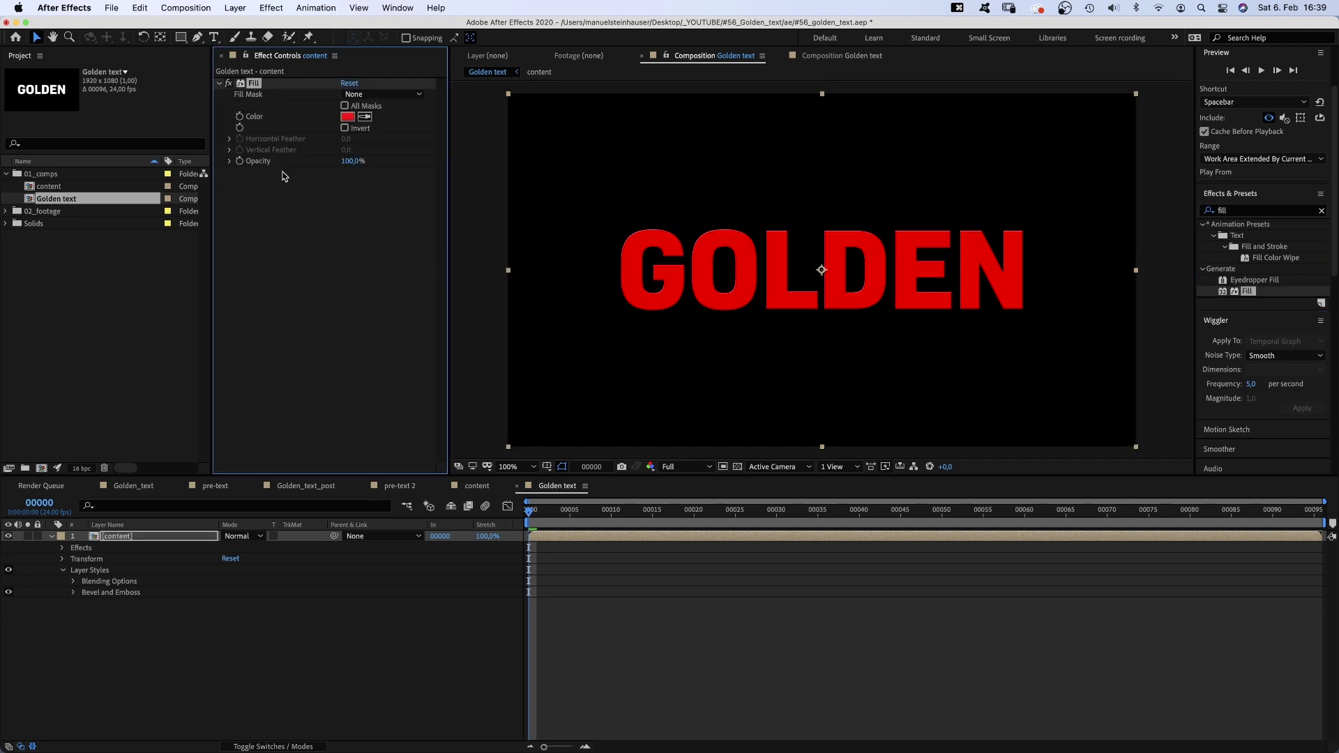
{"action": "left_click", "coordinate": [347, 117]}
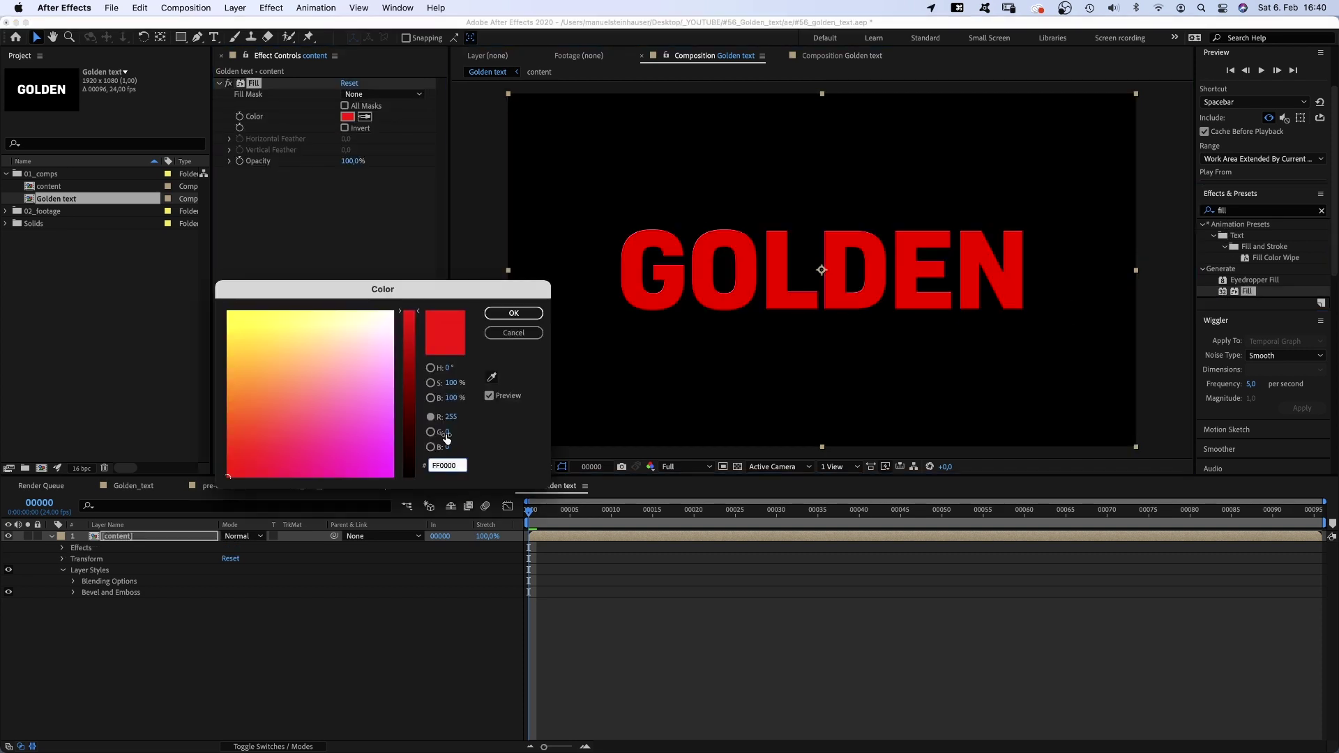
{"action": "type", "text": "215"}
{"action": "key", "text": "Return"}
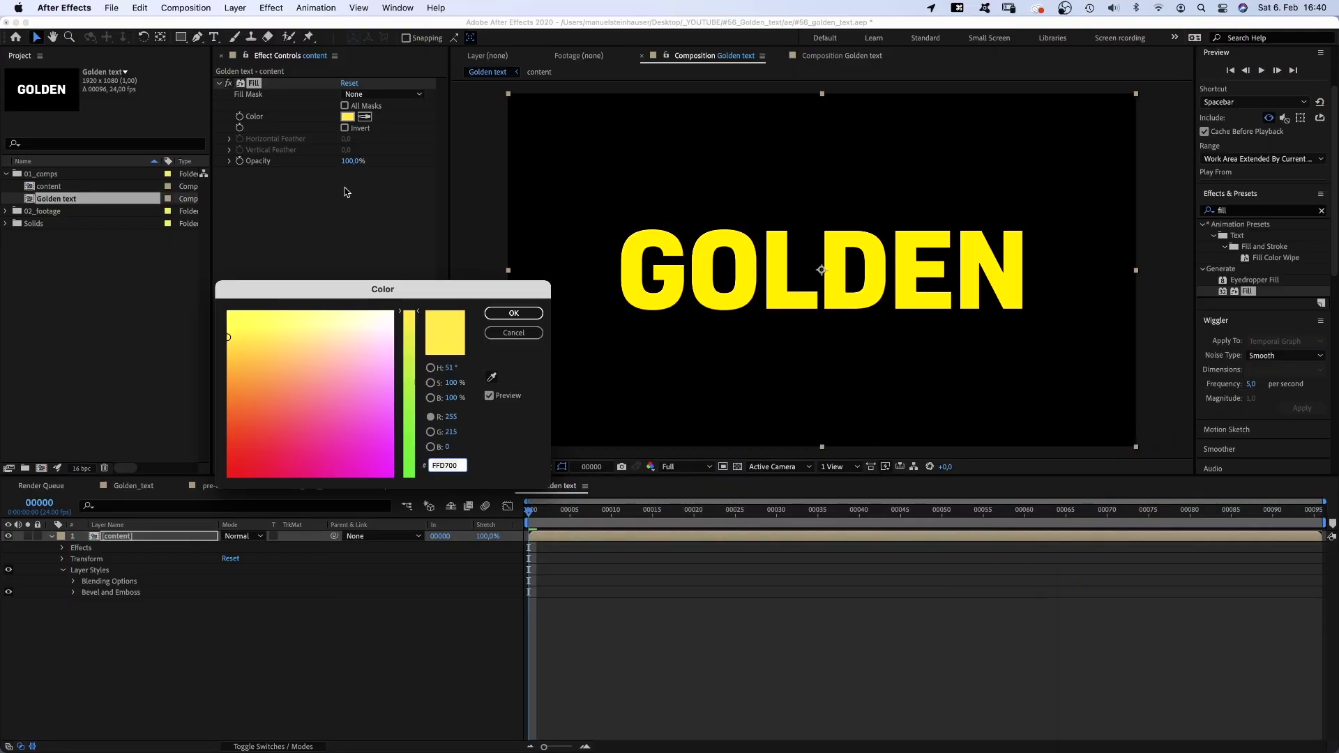
{"action": "left_click_drag", "start_coordinate": [416, 397], "coordinate": [416, 479]}
{"action": "left_click_drag", "start_coordinate": [376, 328], "coordinate": [220, 490]}
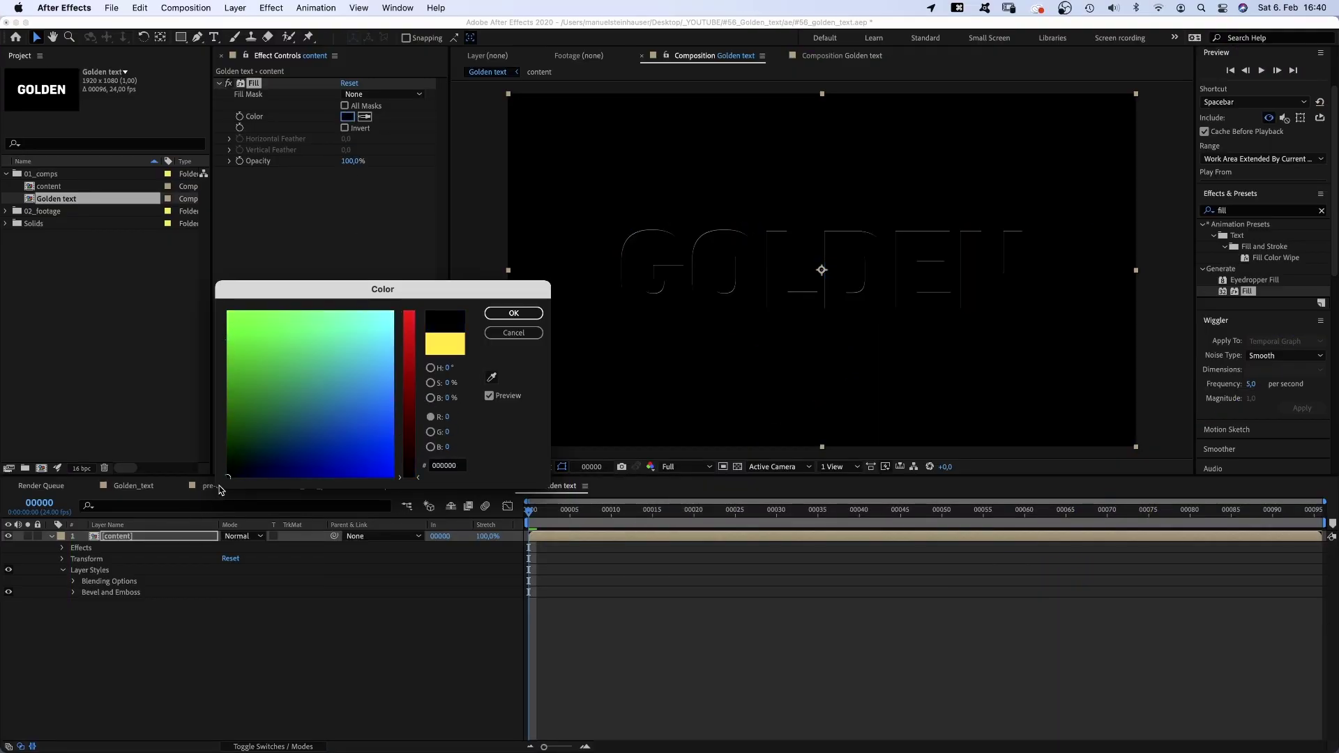
{"action": "left_click", "coordinate": [513, 314]}
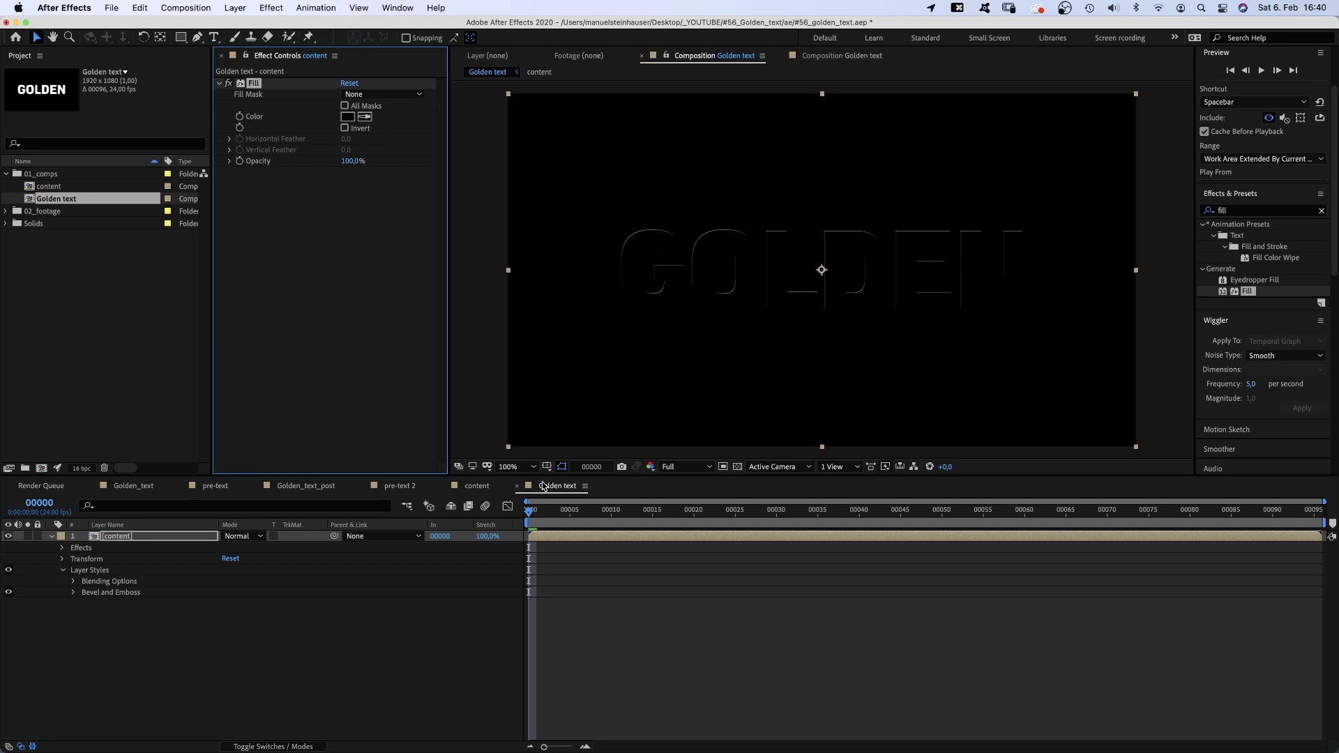
Show the transparency grid and create a new solid named reflection.
{"action": "left_click", "coordinate": [738, 466]}
{"action": "key", "text": "super+y"}
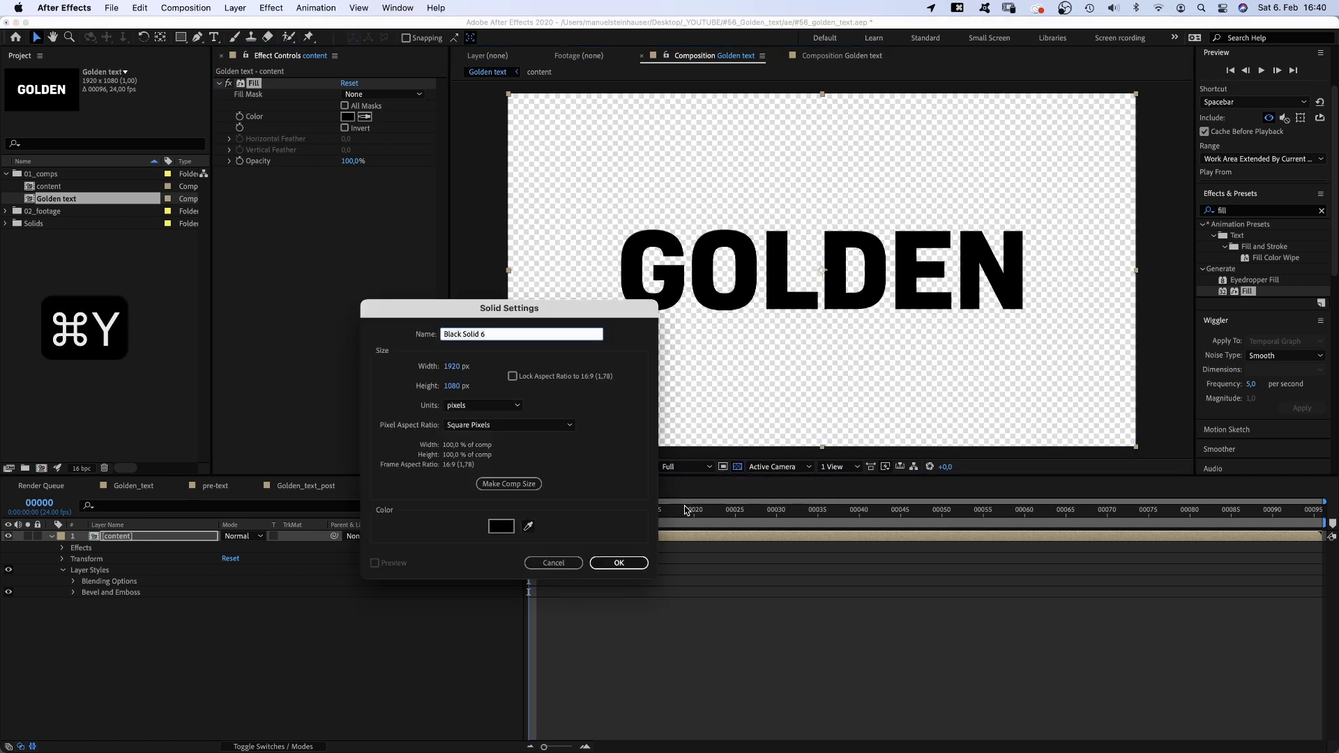
{"action": "type", "text": "reflectio"}
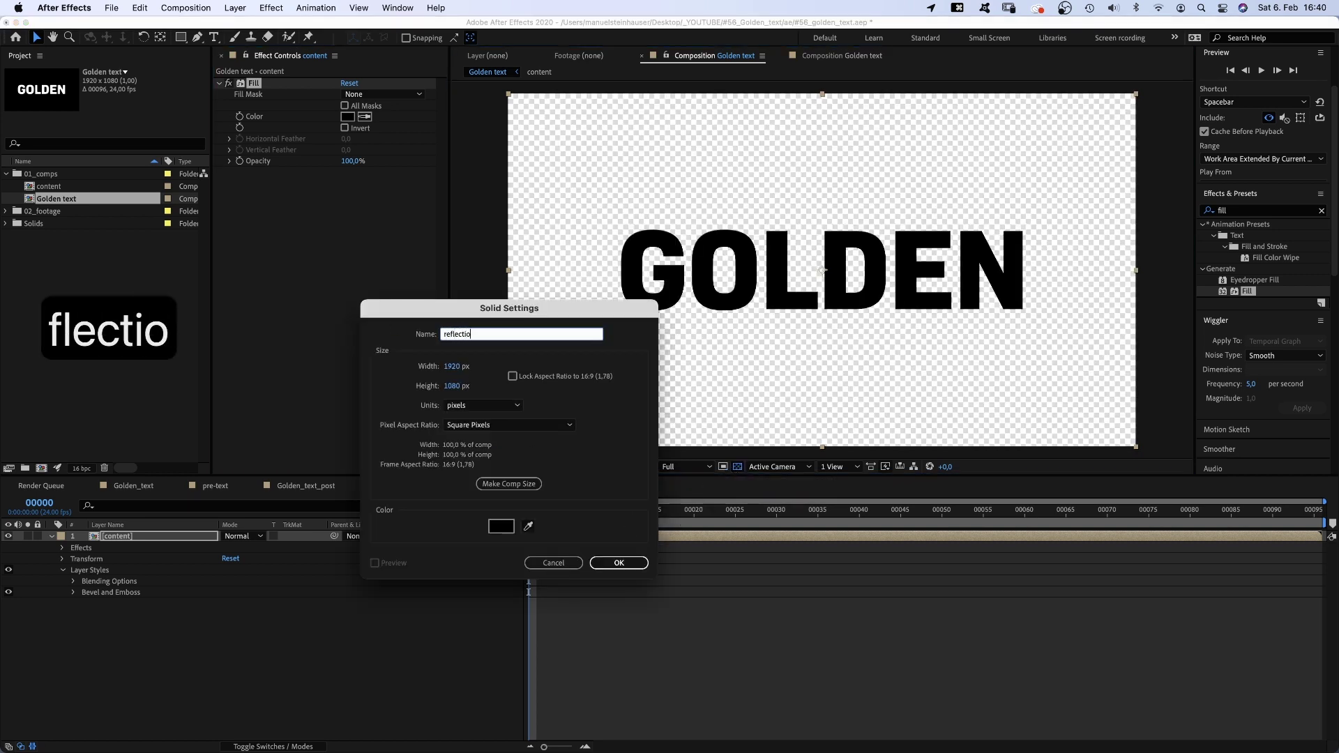
{"action": "type", "text": "n"}
{"action": "key", "text": "Return"}
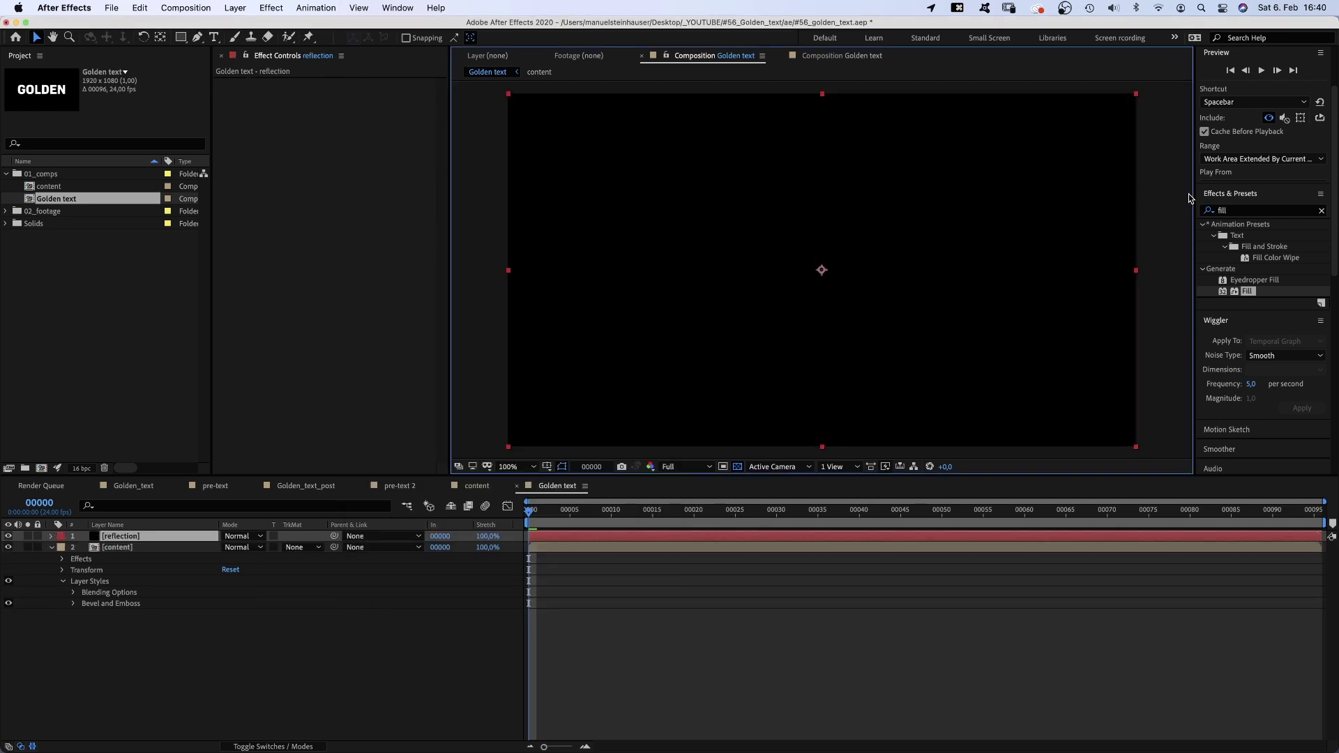
Apply Turbulent Noise to the reflection layer.
{"action": "left_click", "coordinate": [1237, 212]}
{"action": "type", "text": "turbulent"}
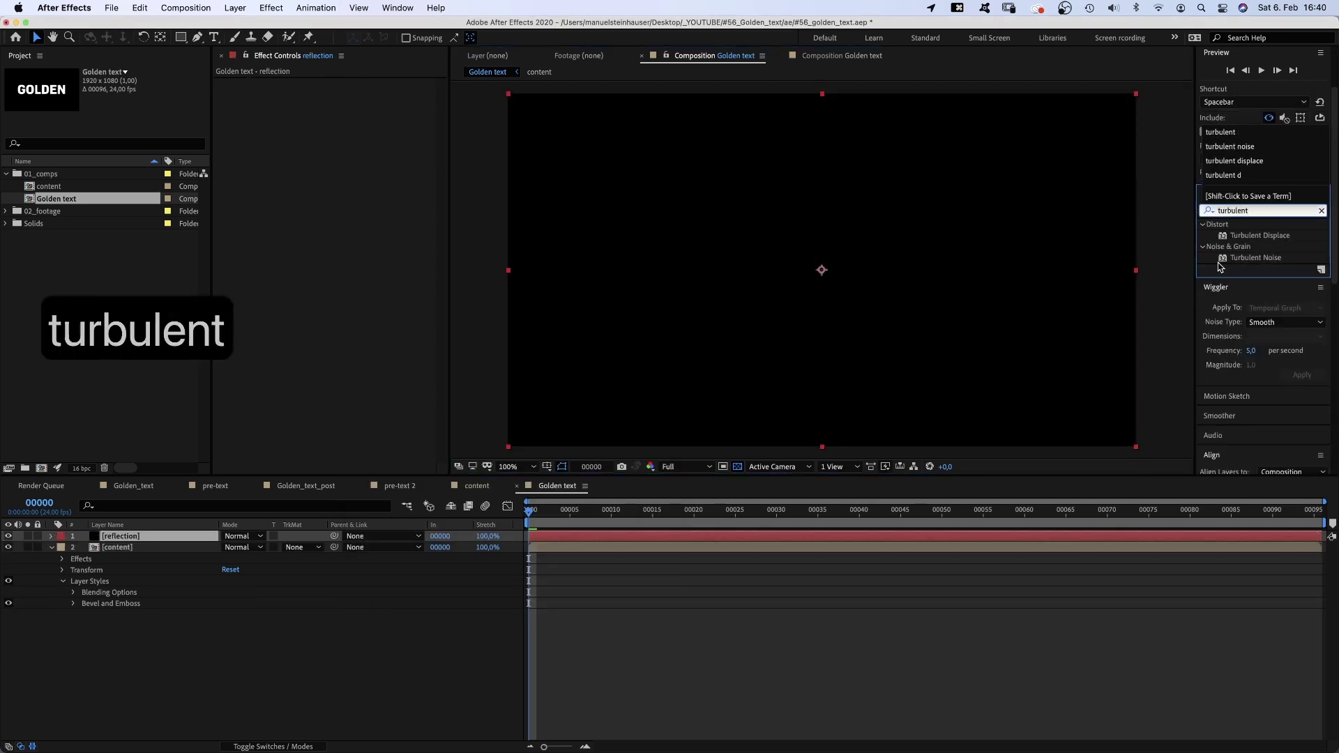
{"action": "left_click_drag", "start_coordinate": [1219, 262], "coordinate": [1118, 277]}
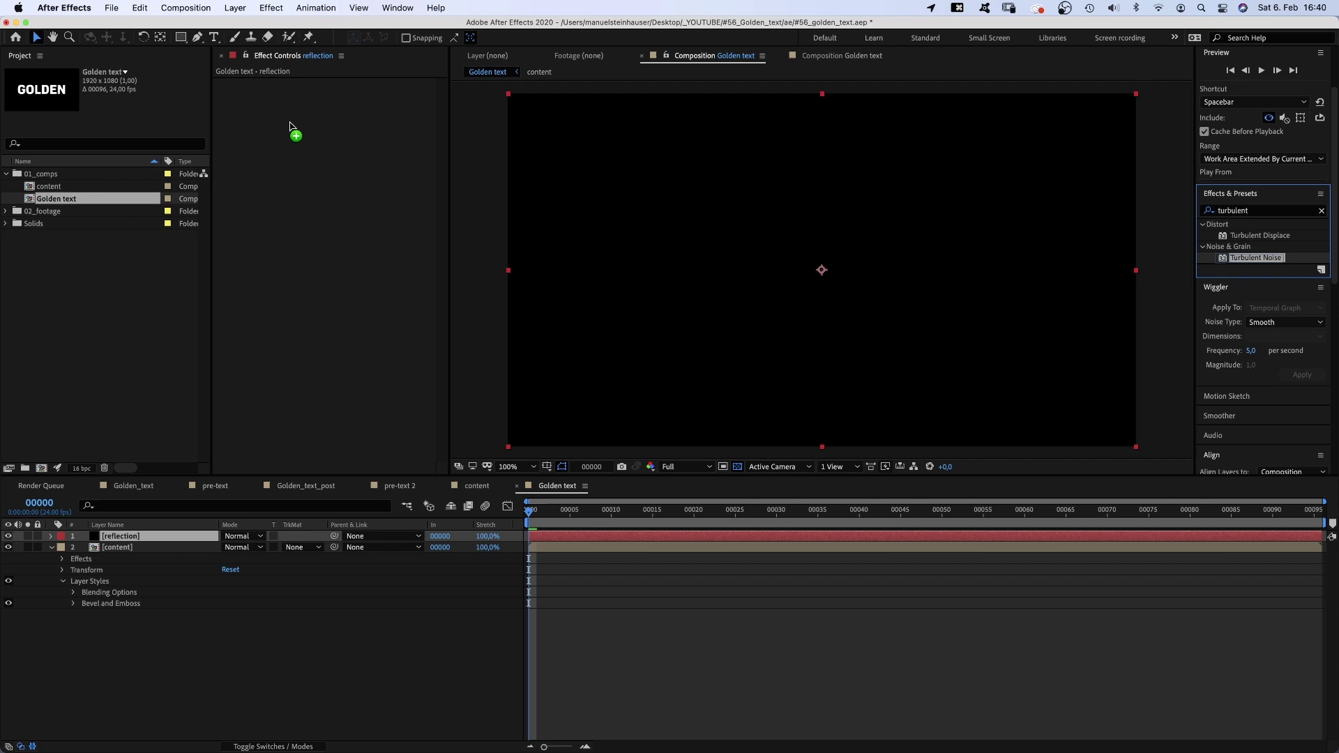
{"action": "left_click_drag", "start_coordinate": [290, 126], "coordinate": [292, 127]}
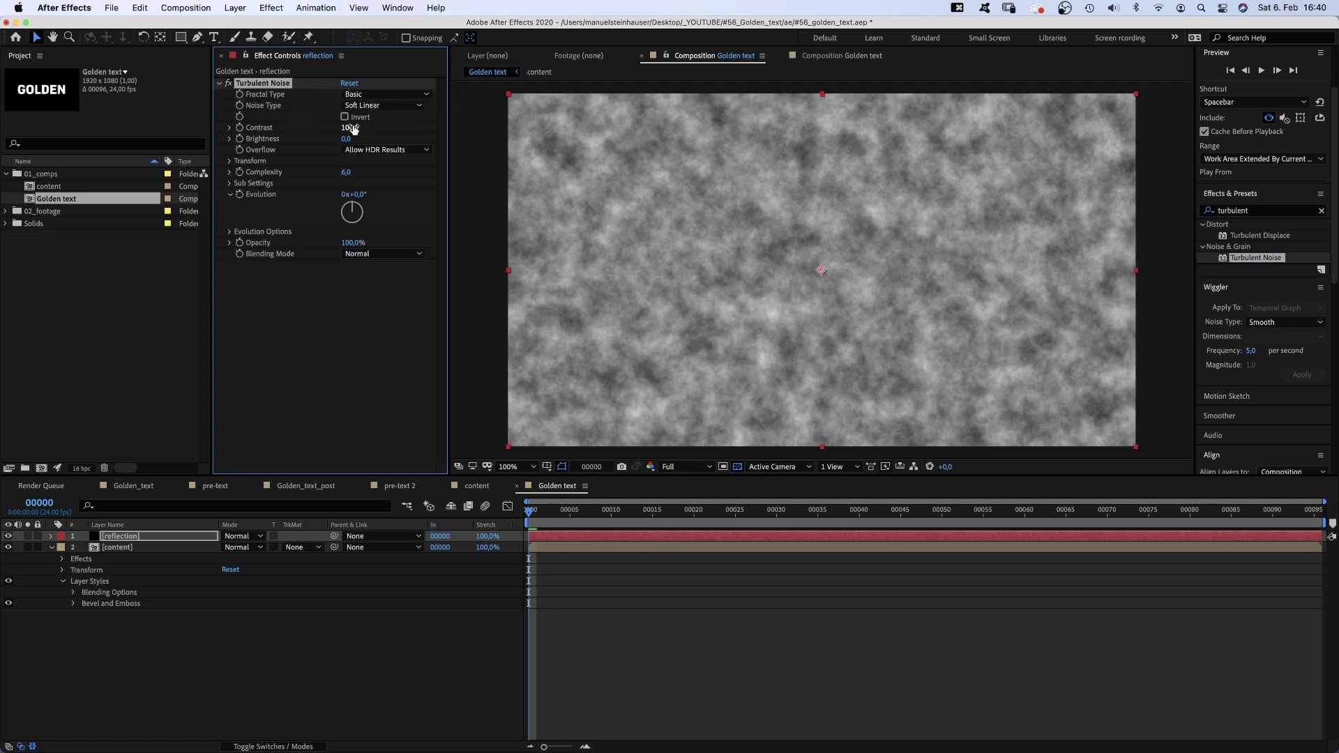
Set the Turbulent Noise Scale to 300 and Complexity to 1.
{"action": "left_click", "coordinate": [231, 161]}
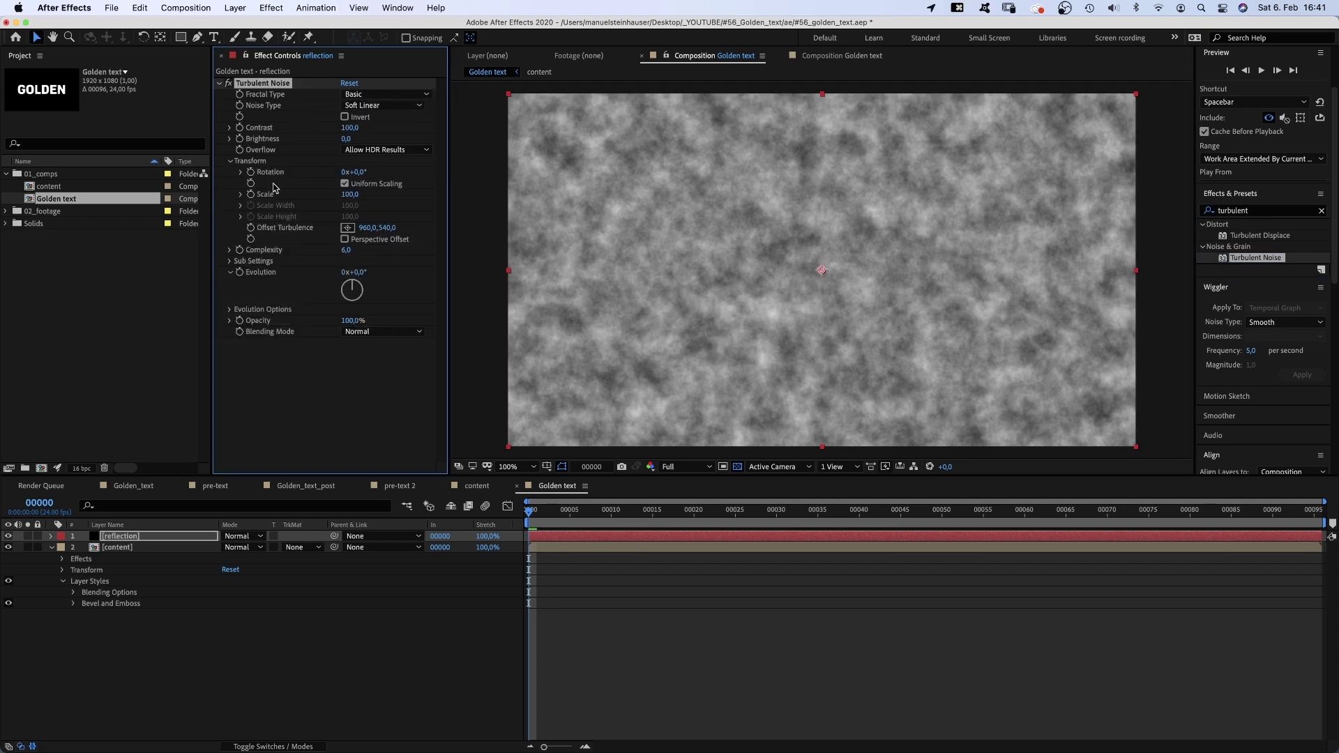
{"action": "type", "text": "300"}
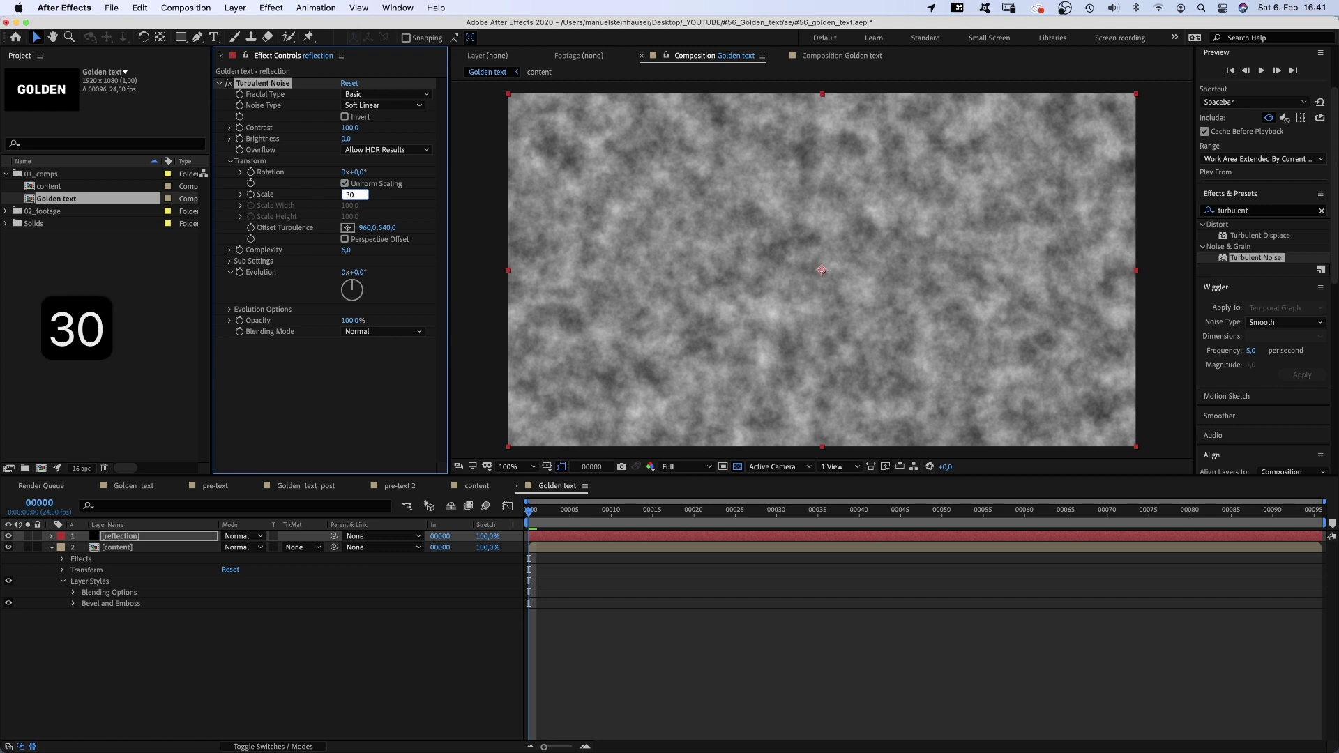
{"action": "key", "text": "Return"}
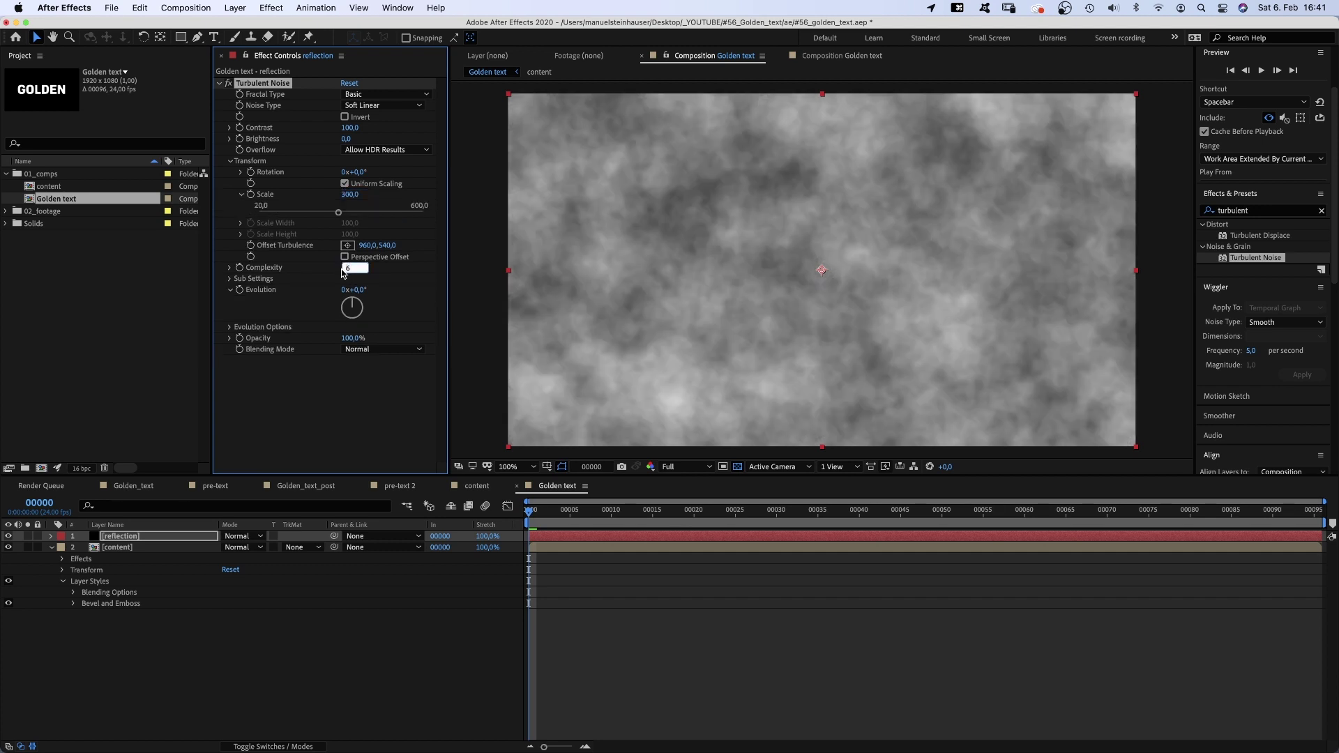
{"action": "type", "text": "1"}
{"action": "key", "text": "Return"}
Apply Set Matte to reflection, taking the matte from the content layer.
{"action": "left_click", "coordinate": [1268, 210]}
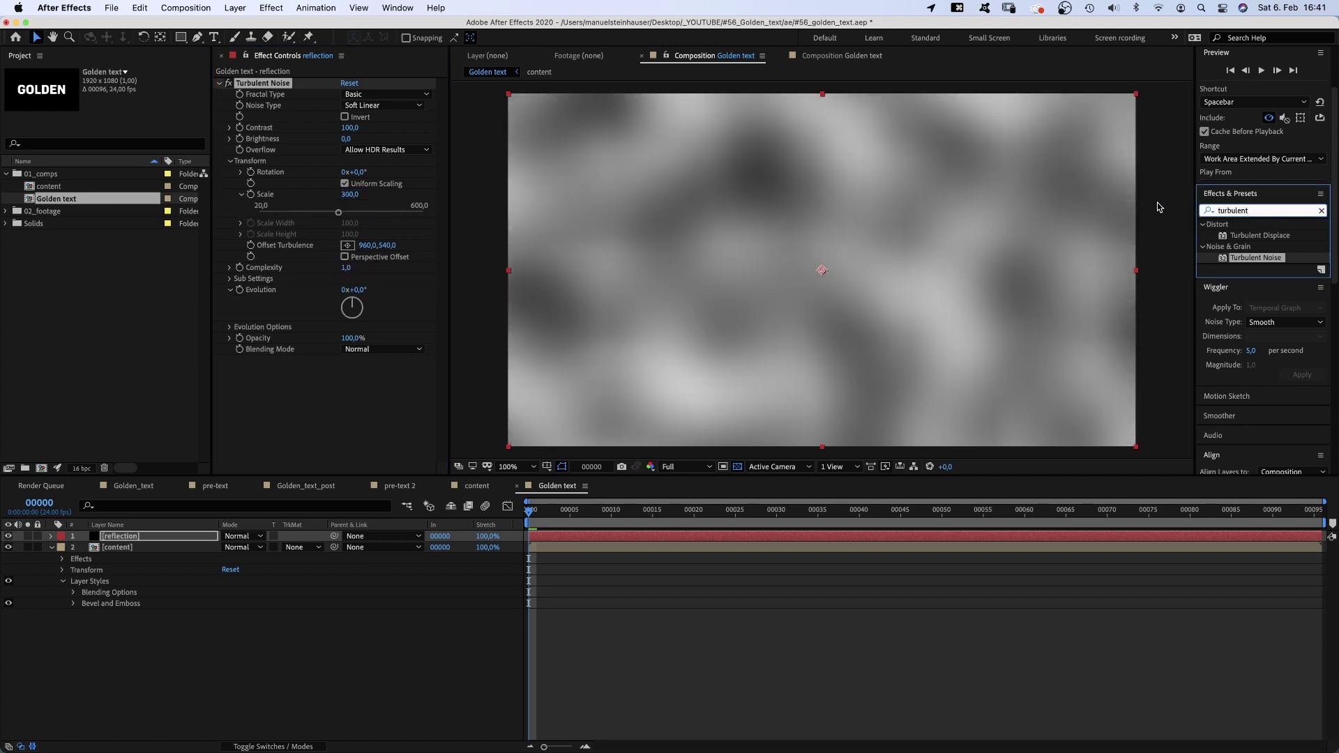
{"action": "type", "text": "set"}
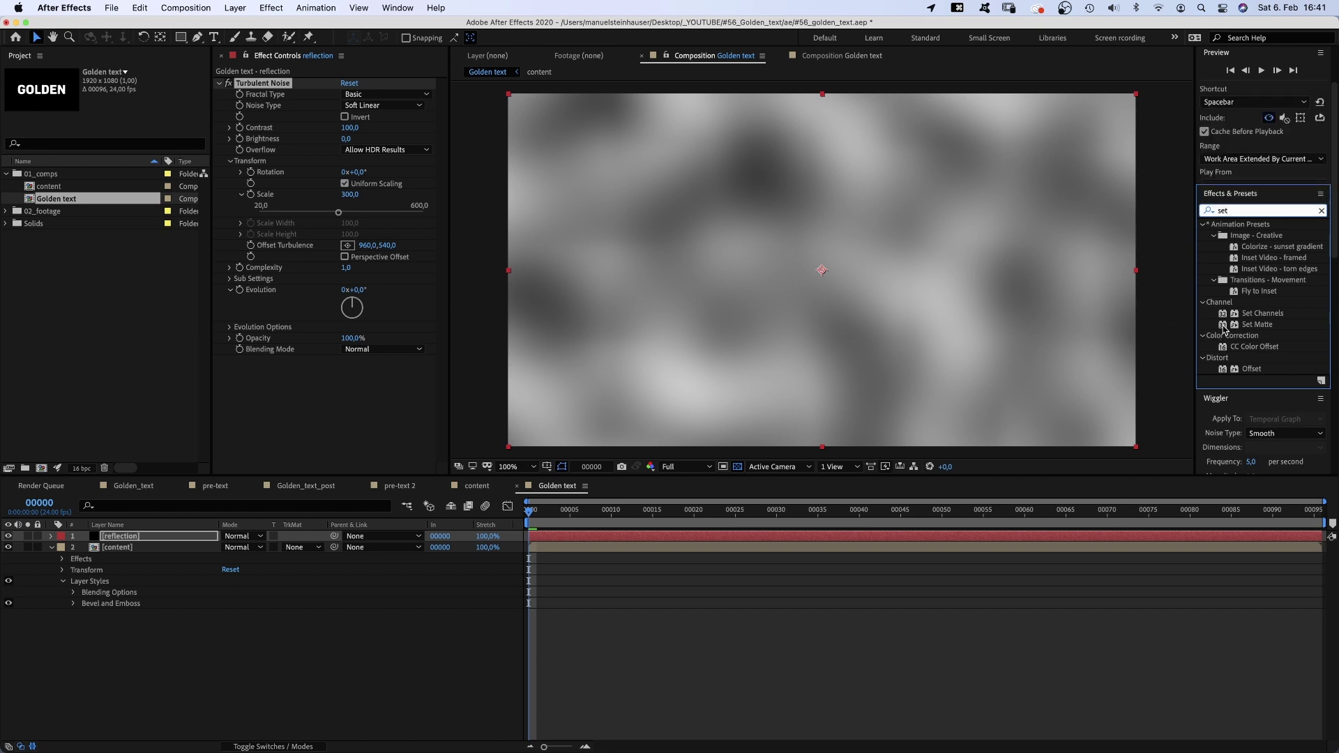
{"action": "left_click_drag", "start_coordinate": [1224, 328], "coordinate": [286, 385]}
{"action": "left_click", "coordinate": [369, 371]}
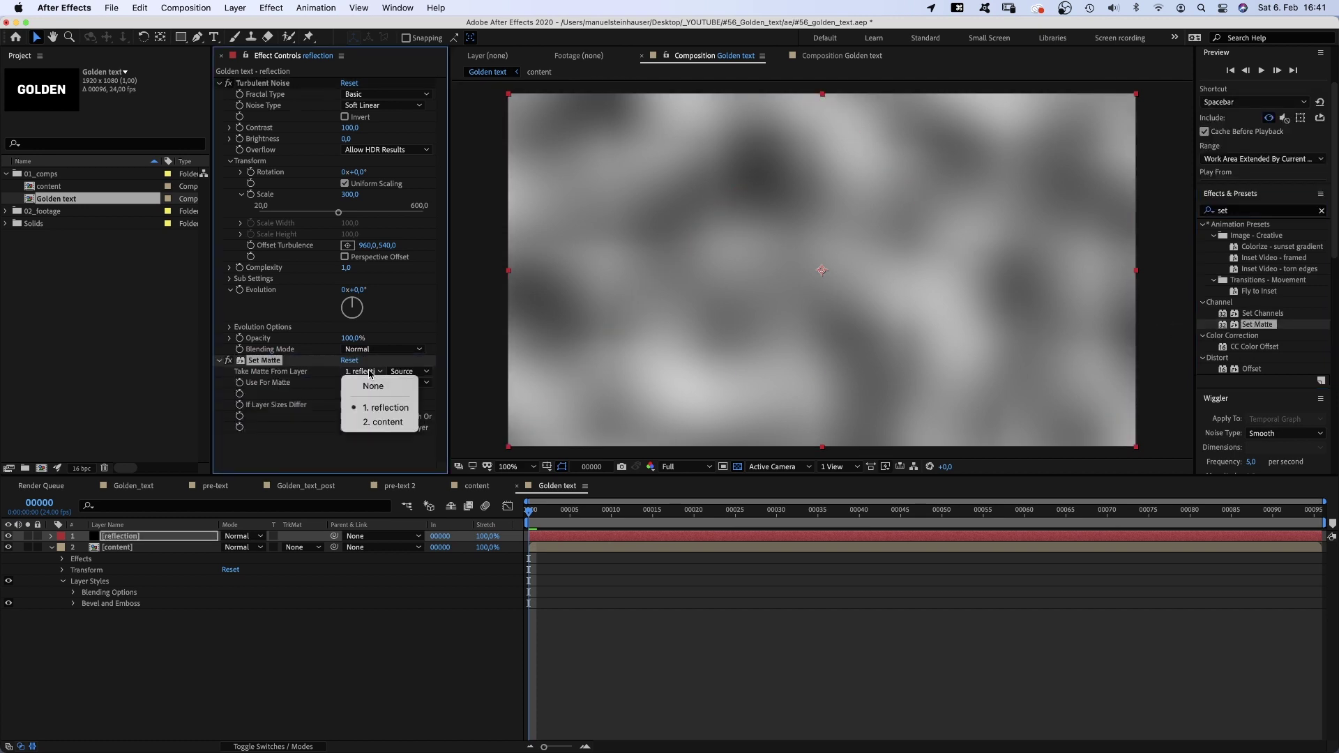
{"action": "left_click", "coordinate": [367, 422]}
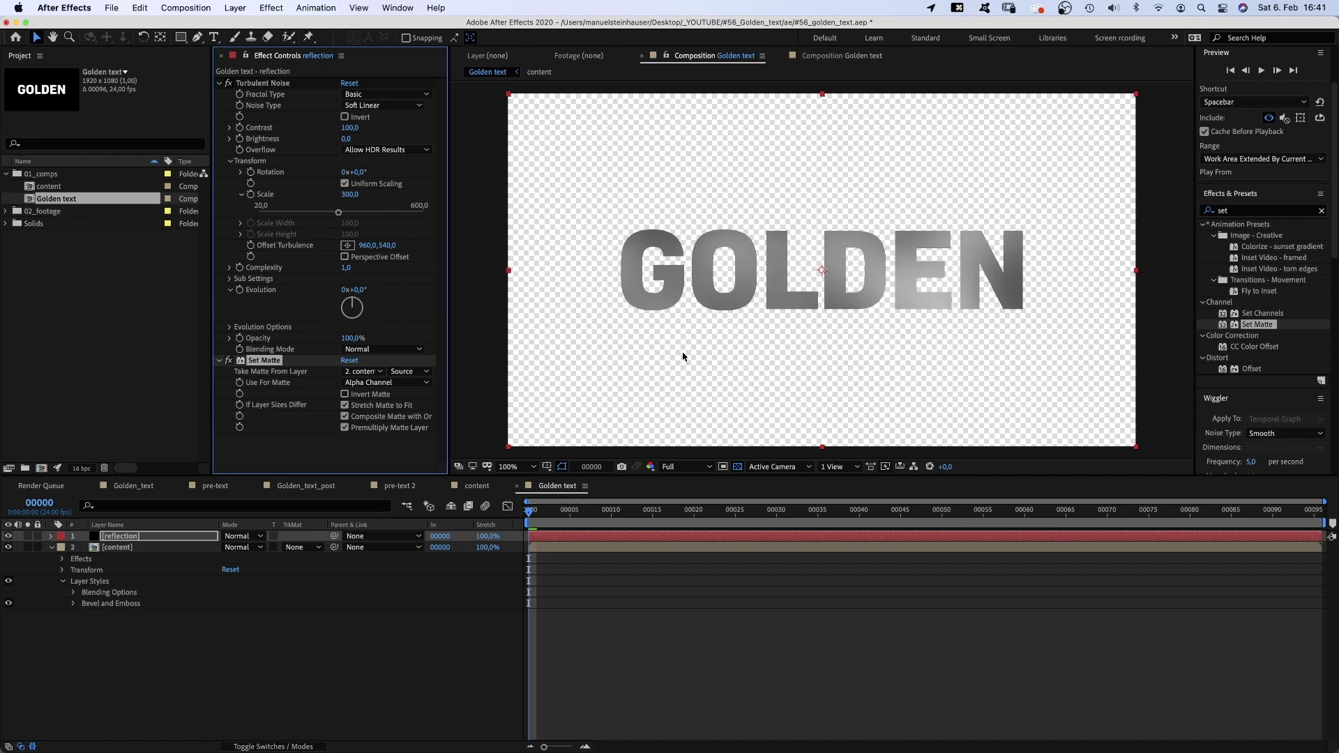
{"action": "left_click", "coordinate": [1228, 216]}
Apply Tritone to reflection with pale yellow highlights and golden midtones.
{"action": "type", "text": "triton"}
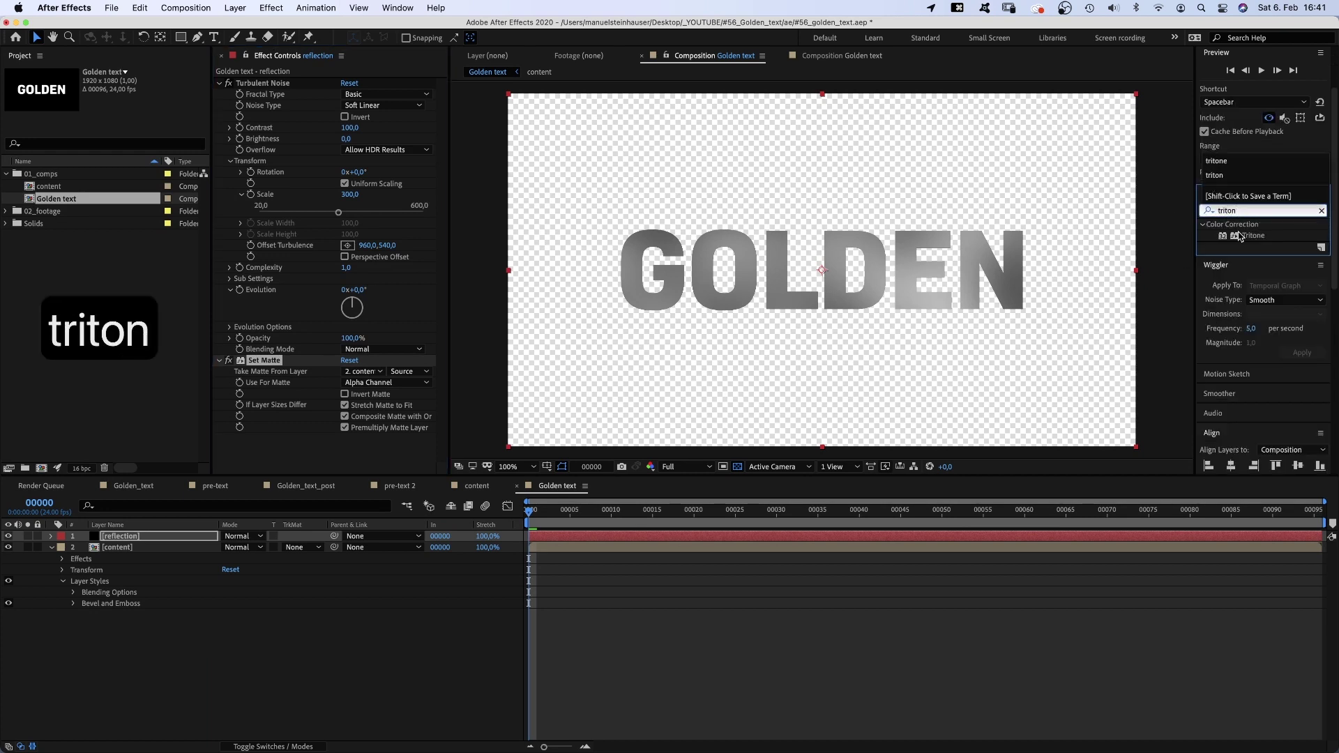
{"action": "left_click_drag", "start_coordinate": [1240, 237], "coordinate": [318, 444]}
{"action": "left_click", "coordinate": [347, 435]}
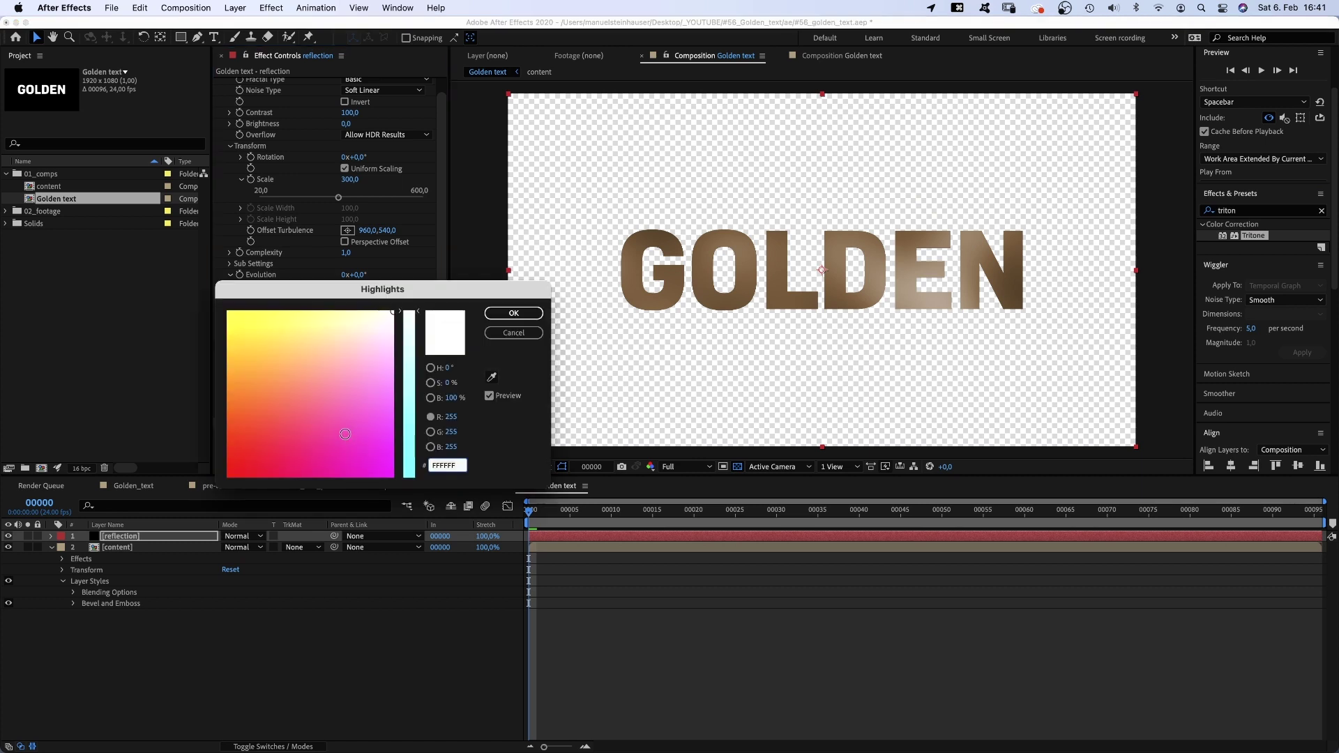
{"action": "left_click_drag", "start_coordinate": [349, 322], "coordinate": [328, 324]}
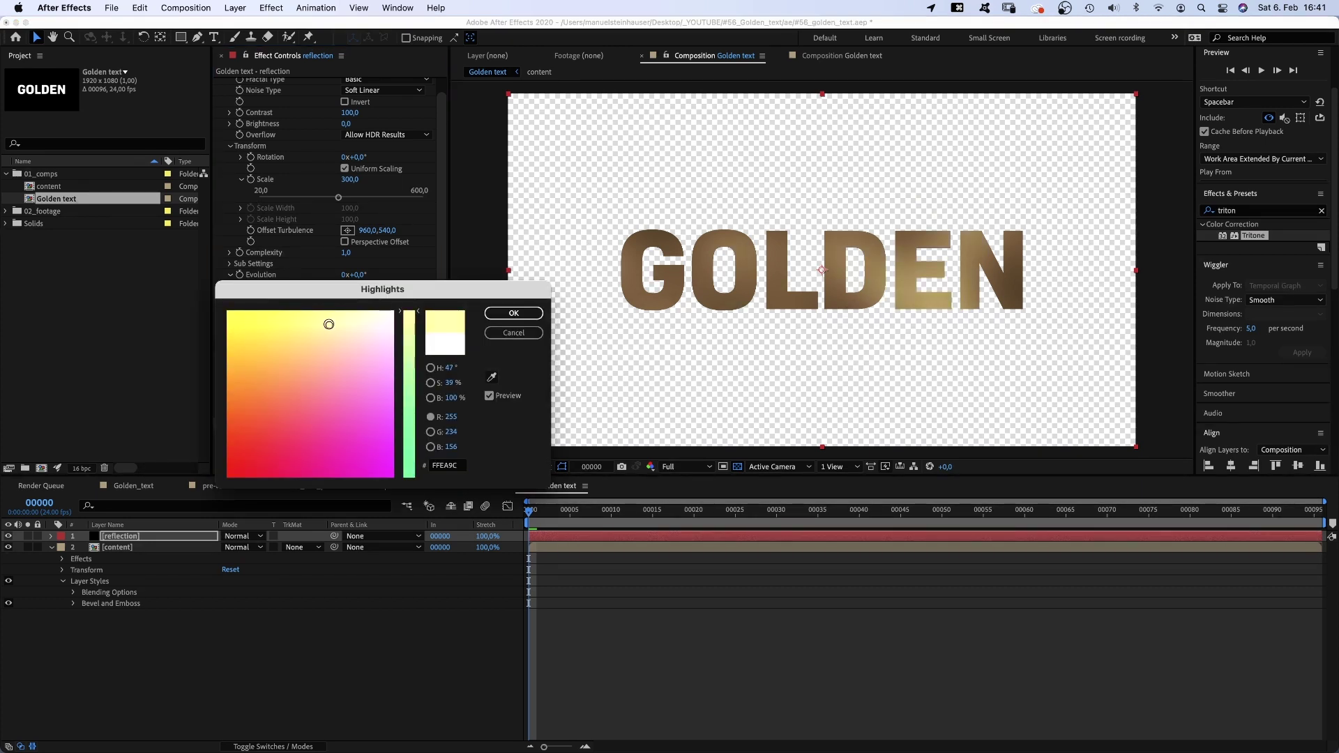
{"action": "left_click", "coordinate": [493, 315]}
{"action": "left_click", "coordinate": [346, 445]}
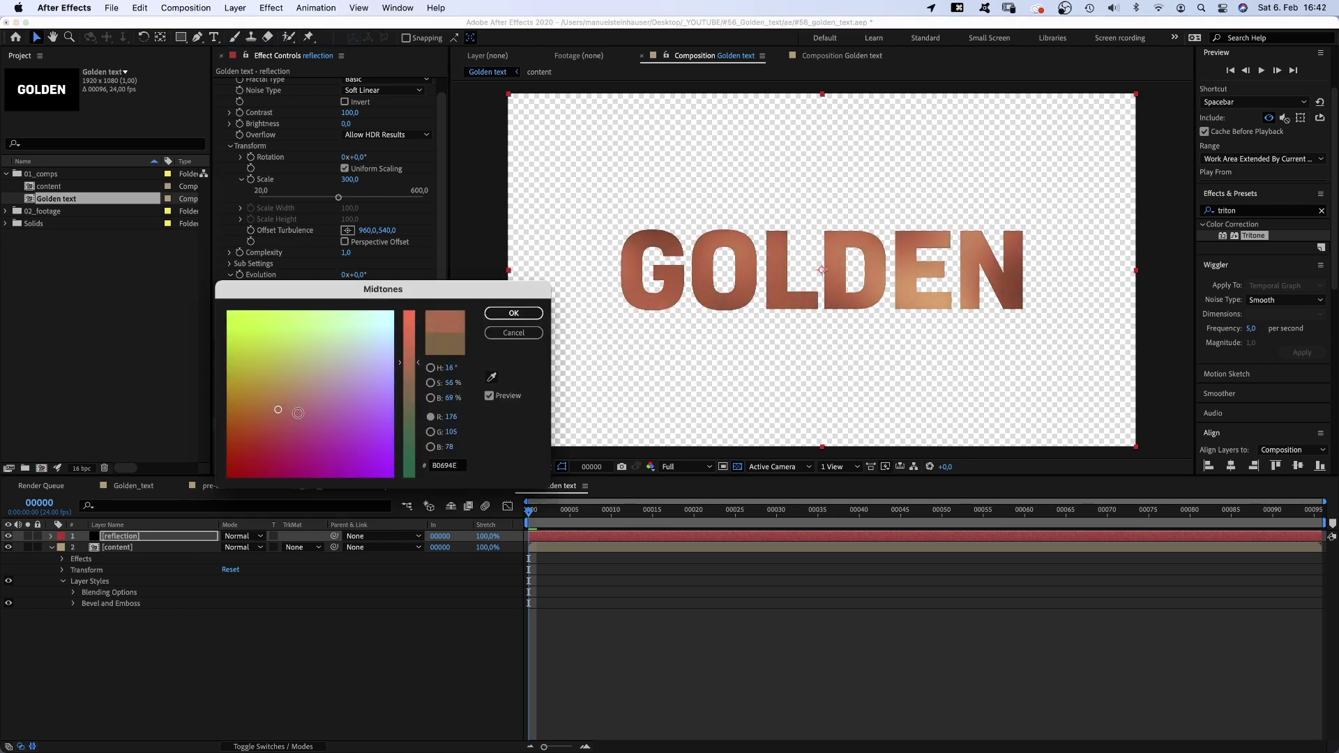
{"action": "mouse_move", "coordinate": [297, 412]}
{"action": "left_mouse_down"}
{"action": "mouse_move", "coordinate": [279, 410]}
{"action": "mouse_move", "coordinate": [285, 384]}
{"action": "left_mouse_up"}
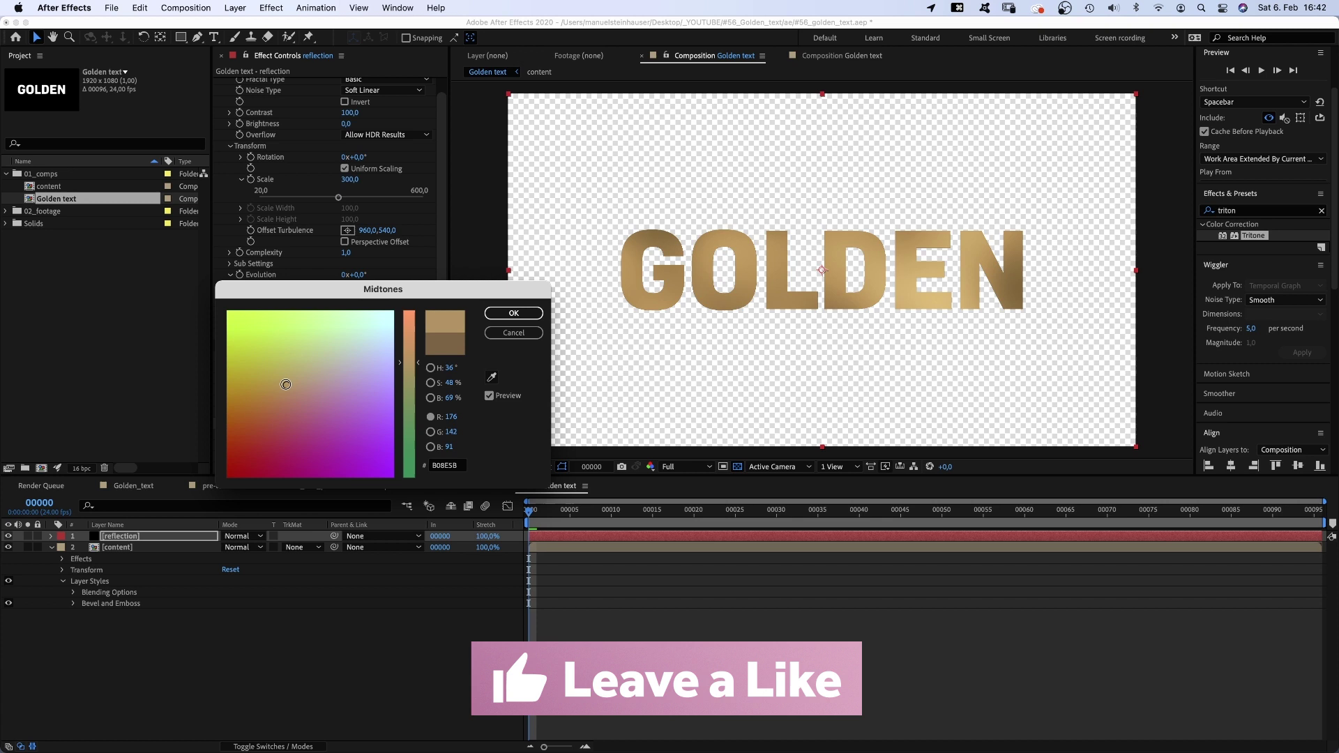
{"action": "left_click", "coordinate": [513, 313]}
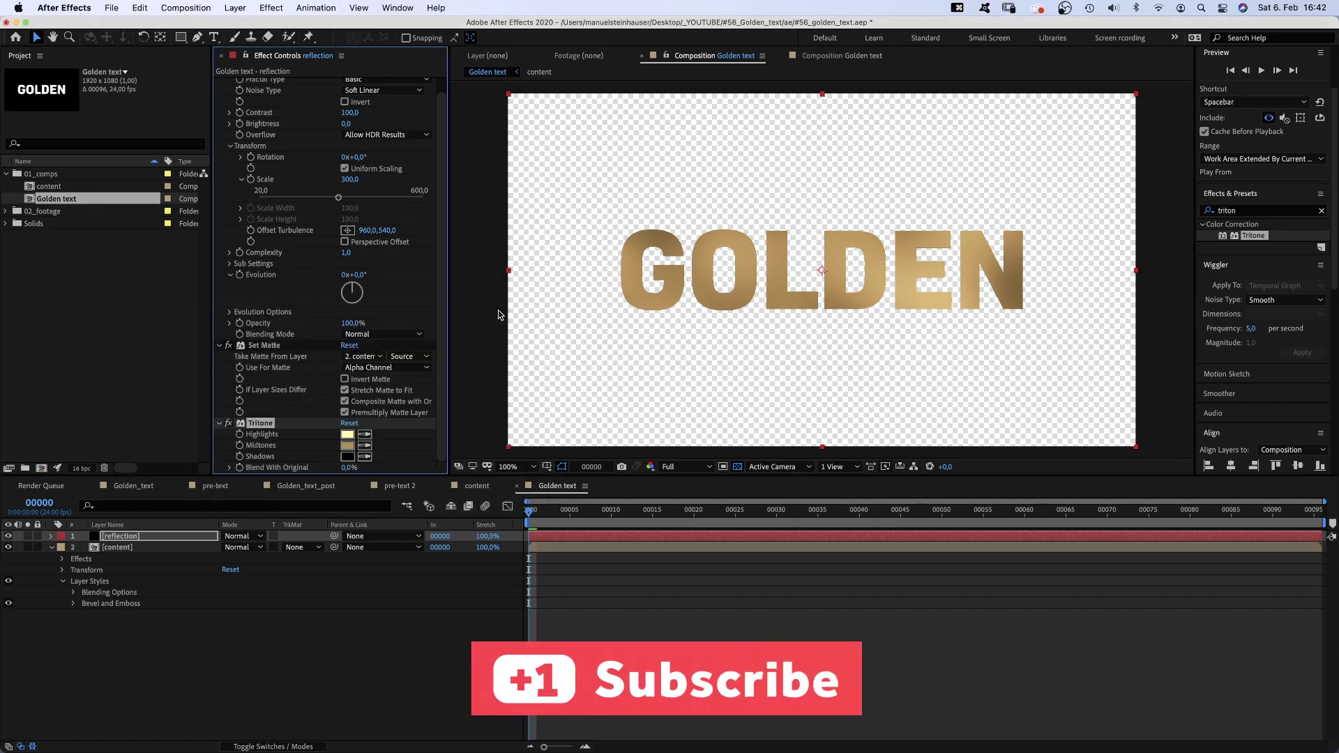
Turn off the transparency grid and set the reflection layer's mode to Add.
{"action": "left_click", "coordinate": [739, 467]}
{"action": "left_click", "coordinate": [246, 537]}
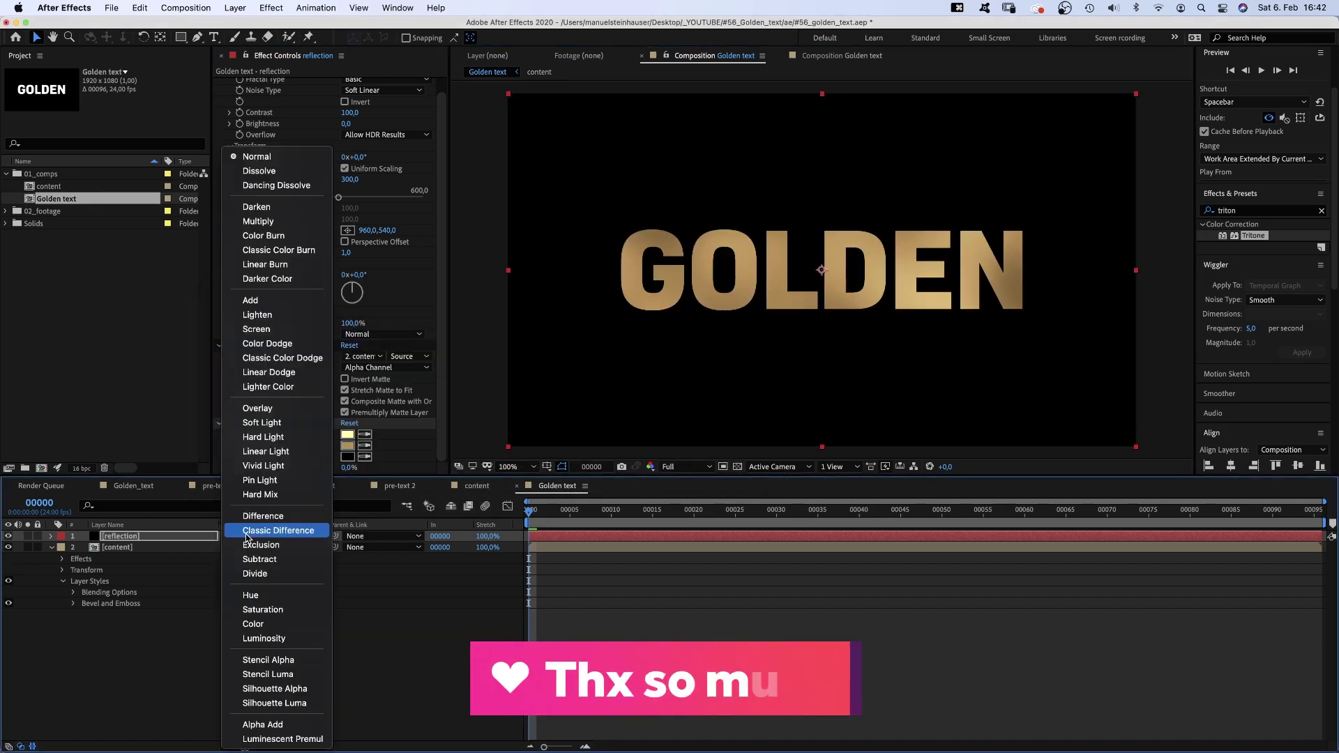
{"action": "left_click", "coordinate": [272, 305]}
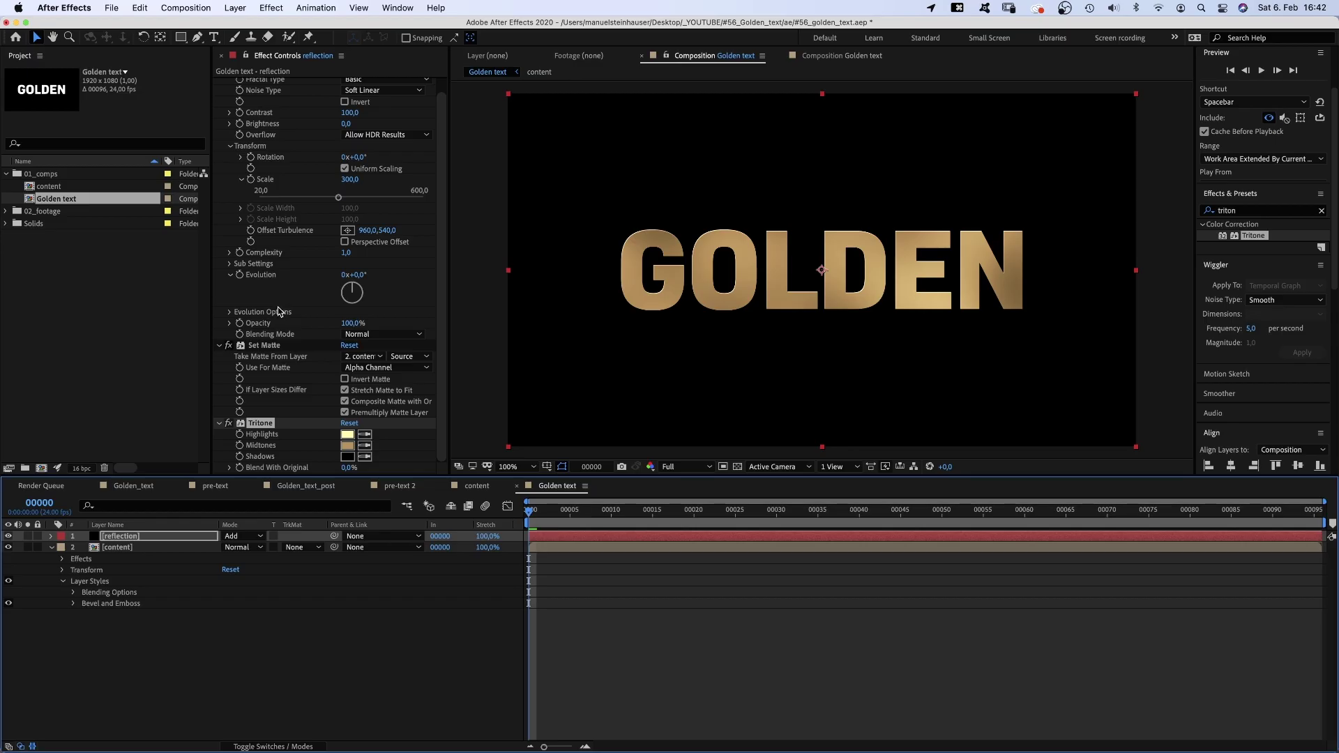
Create a new solid named 'scratches' and apply Turbulent Noise to it.
{"action": "key", "text": "super+y"}
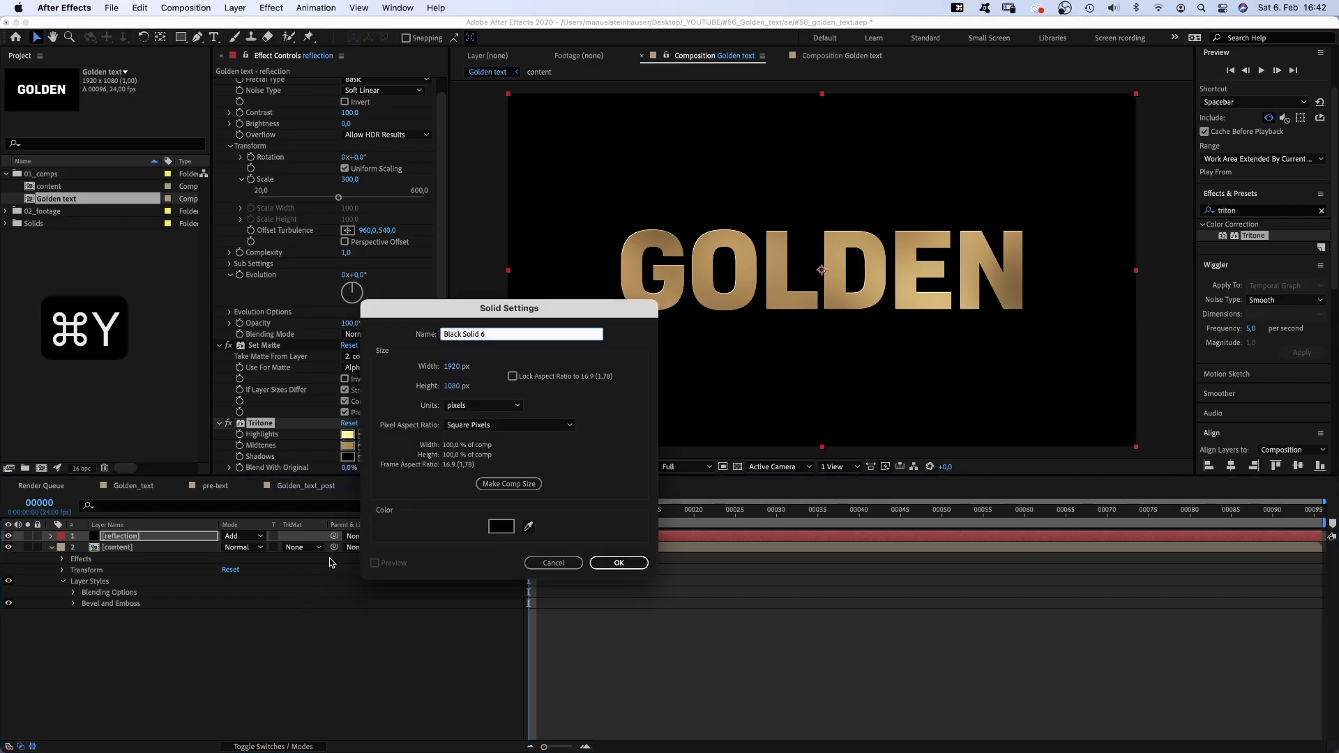
{"action": "type", "text": "scratches"}
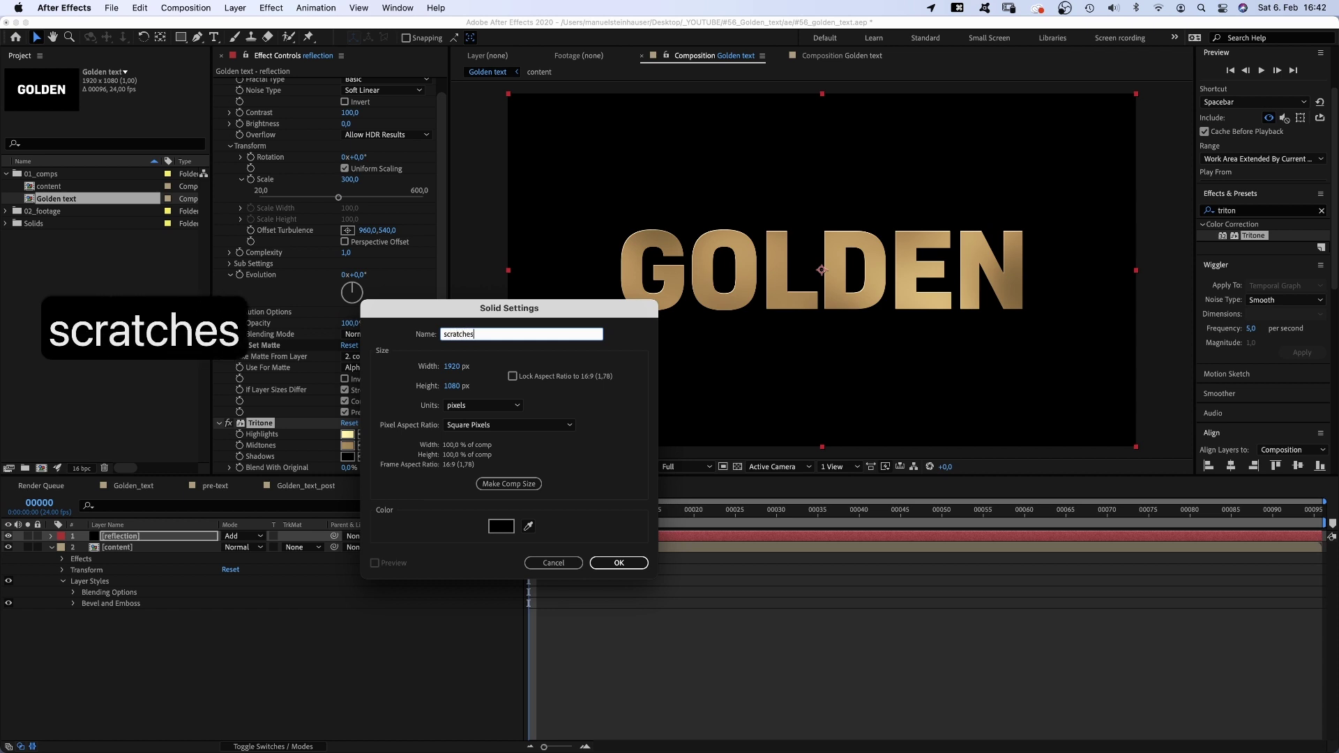
{"action": "key", "text": "Return"}
{"action": "left_click", "coordinate": [1214, 211]}
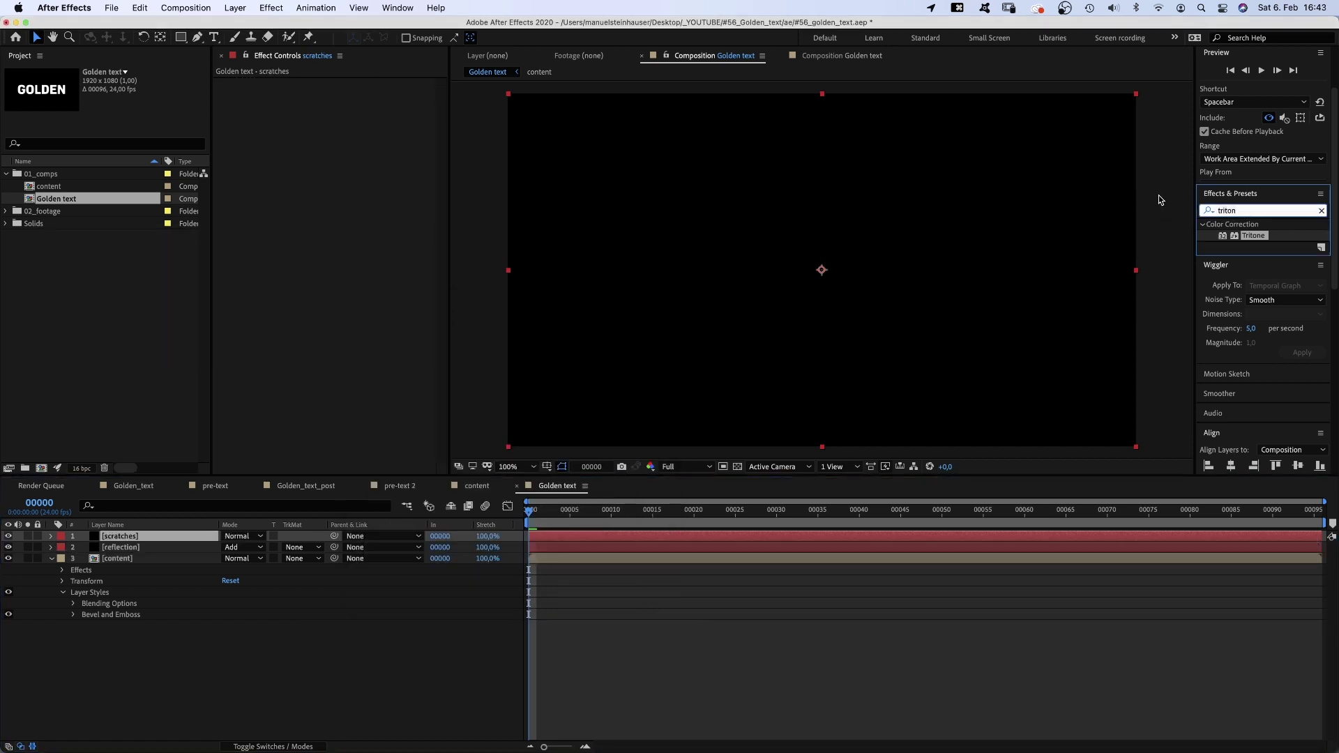
{"action": "type", "text": "turbulent"}
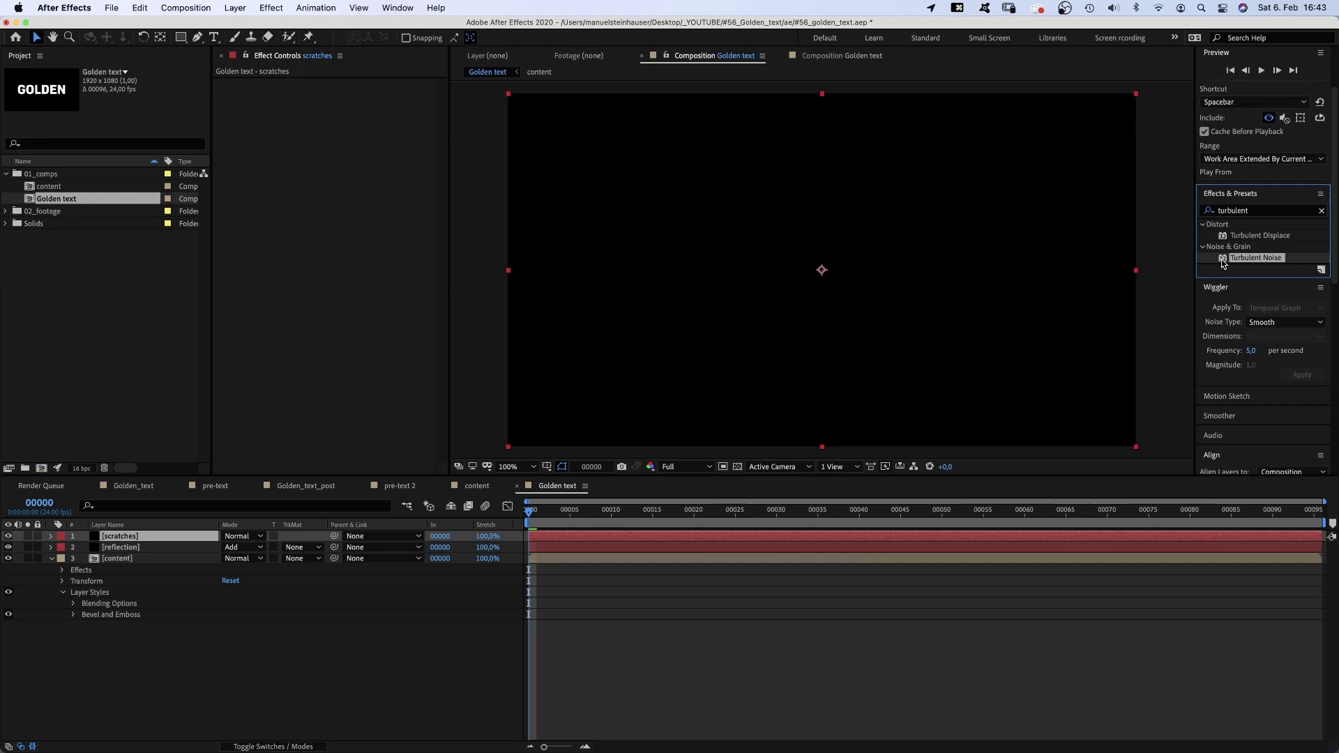
{"action": "left_click_drag", "start_coordinate": [1222, 263], "coordinate": [296, 159]}
Copy the Set Matte effect from the reflection layer and paste it onto scratches.
{"action": "left_click", "coordinate": [151, 548]}
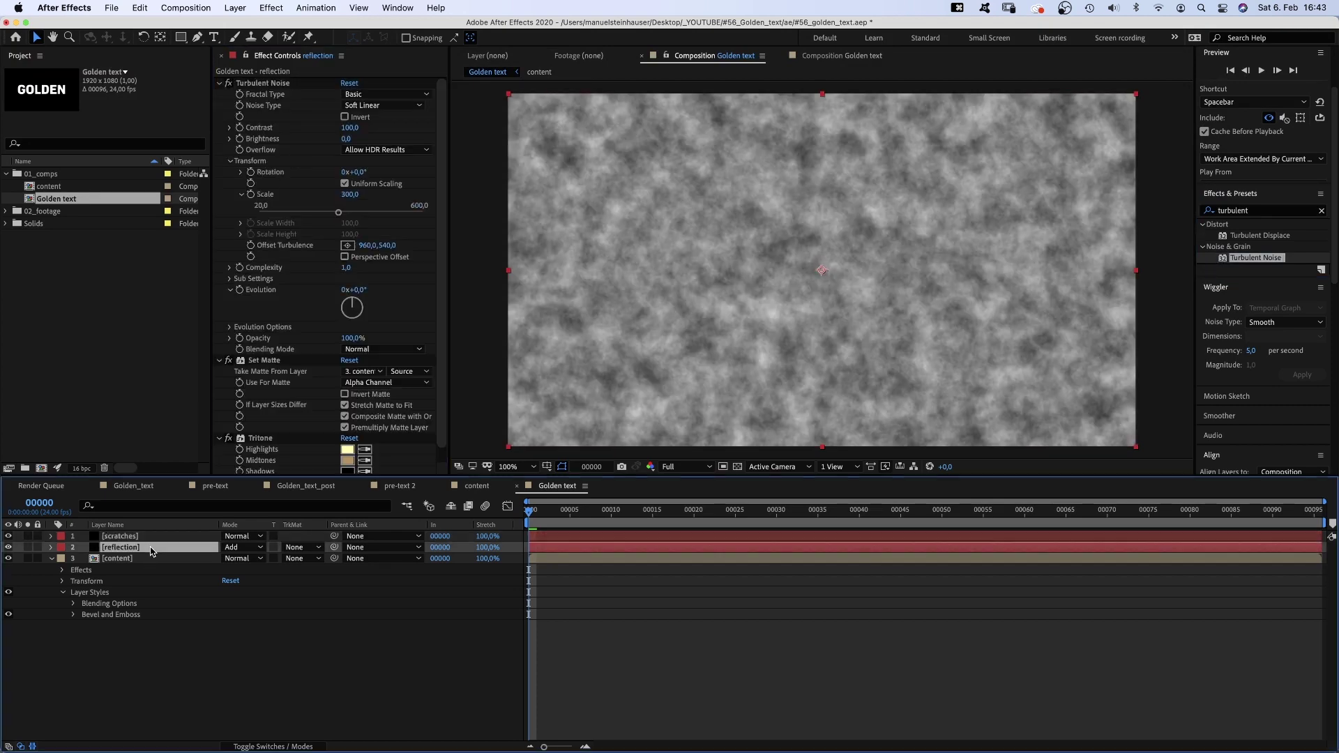
{"action": "left_click", "coordinate": [259, 360]}
{"action": "key", "text": "super+c"}
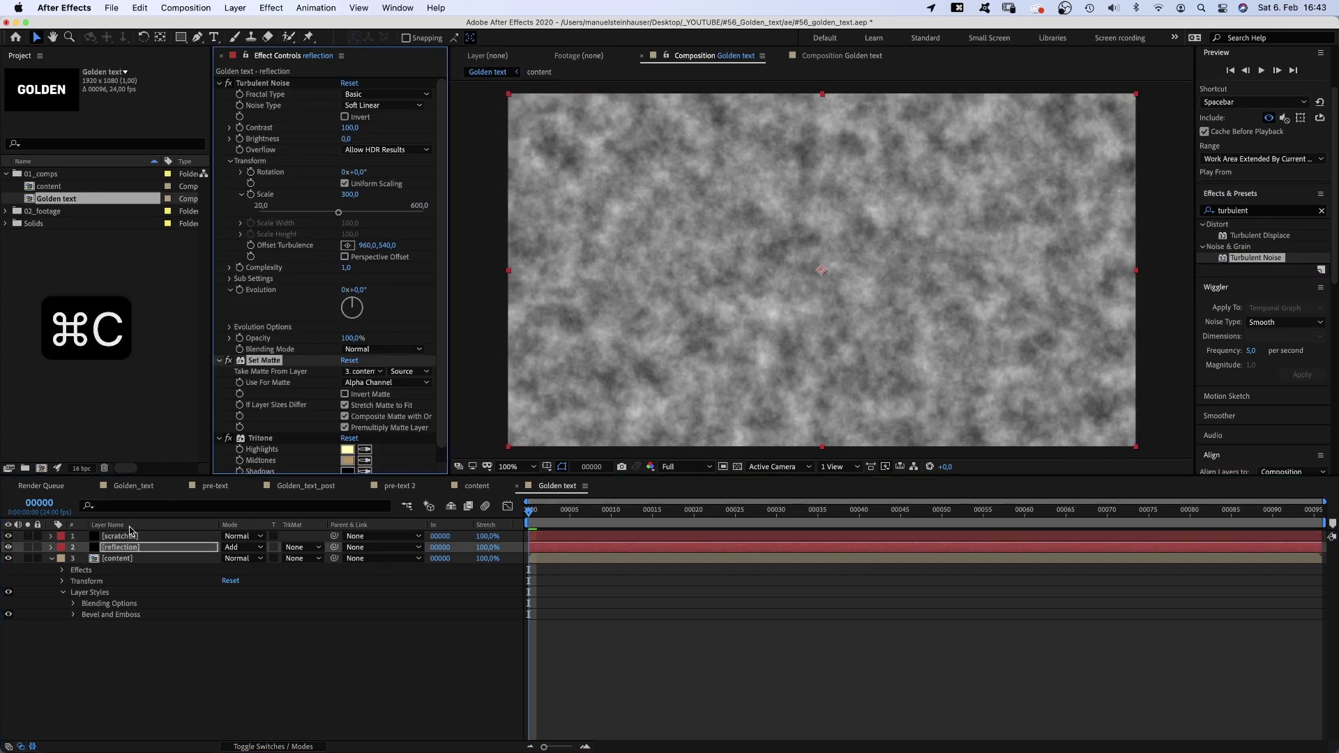
{"action": "left_click", "coordinate": [129, 535]}
{"action": "left_click", "coordinate": [320, 368]}
{"action": "key", "text": "super+v"}
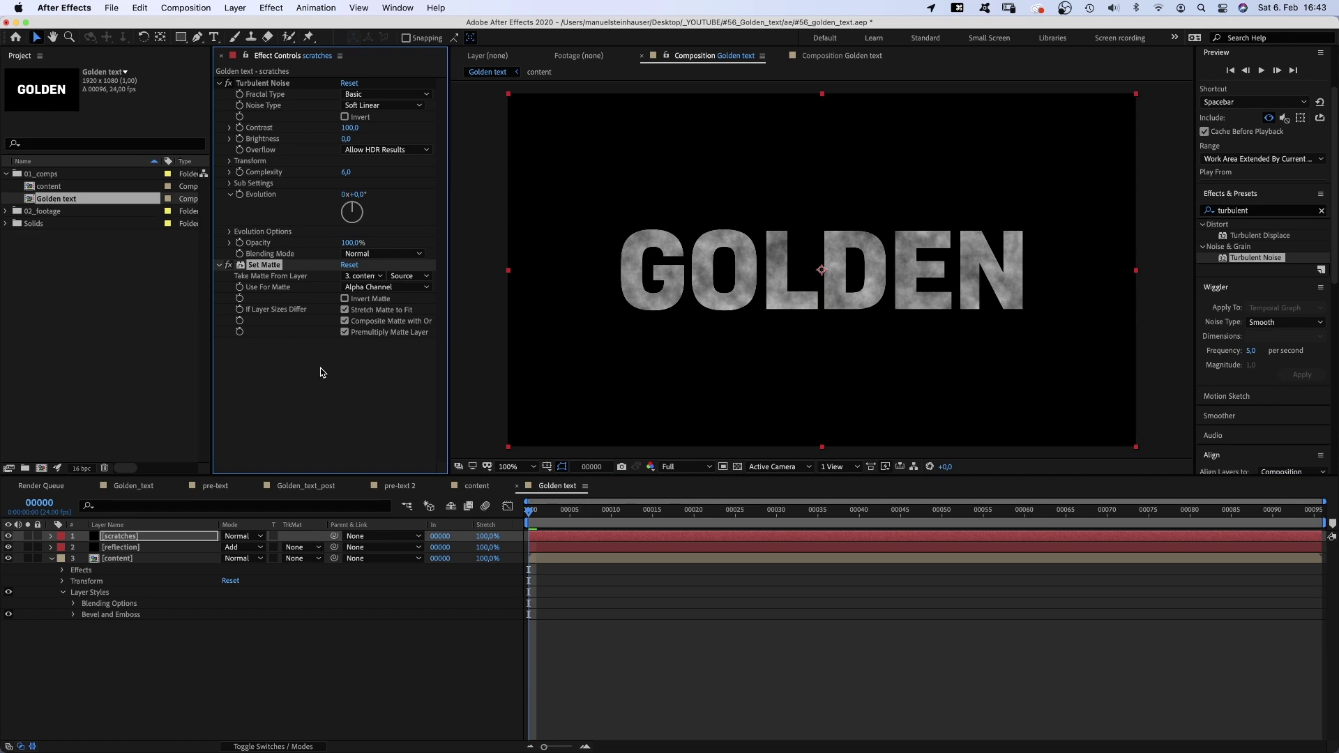
Set the scratches noise Contrast to 200 and Fractal Type to Smeary.
{"action": "left_click", "coordinate": [346, 129]}
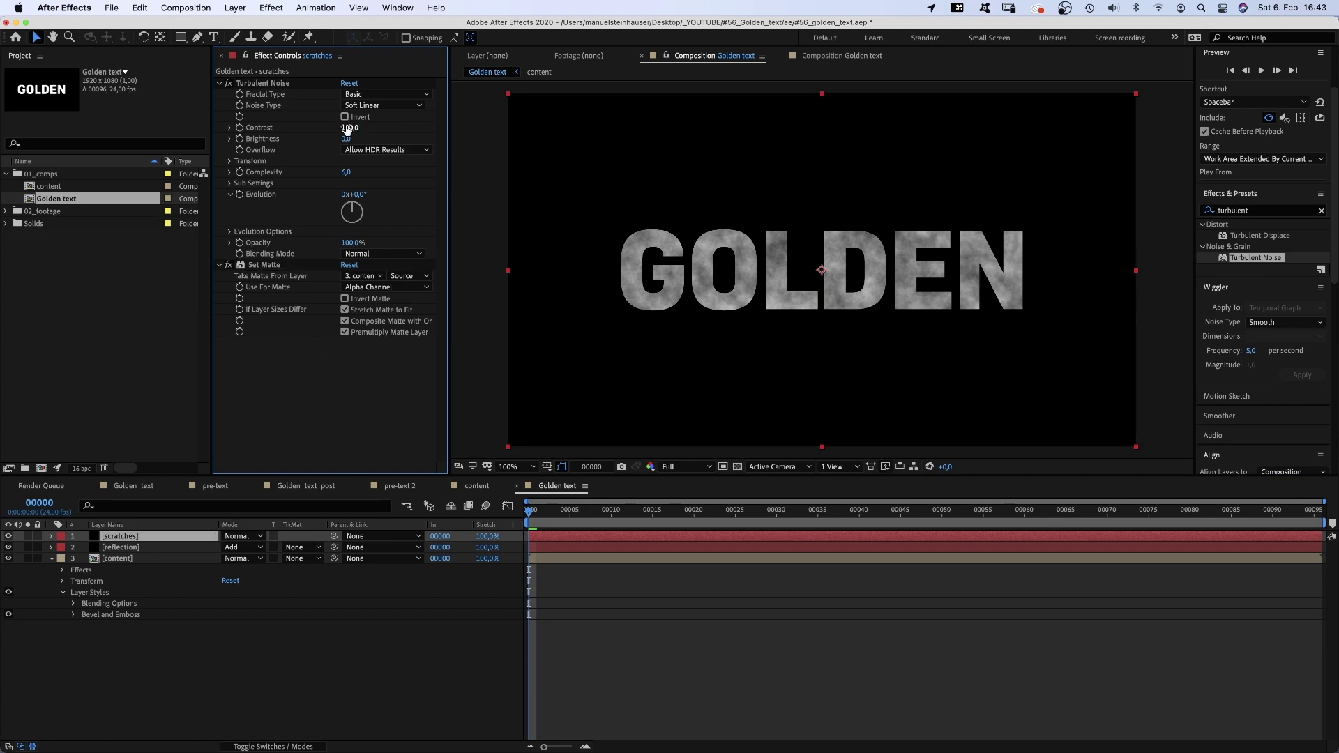
{"action": "type", "text": "200"}
{"action": "key", "text": "Return"}
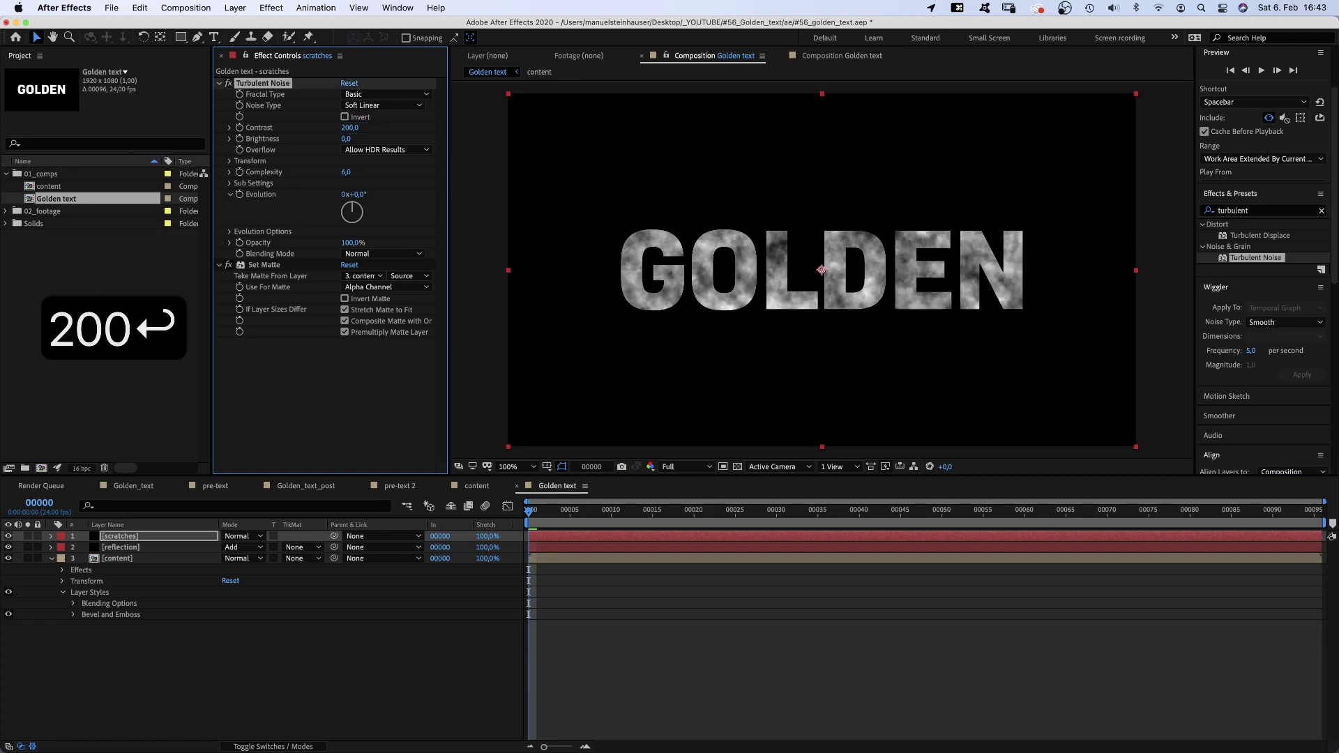
{"action": "left_click", "coordinate": [382, 96]}
{"action": "left_click", "coordinate": [408, 255]}
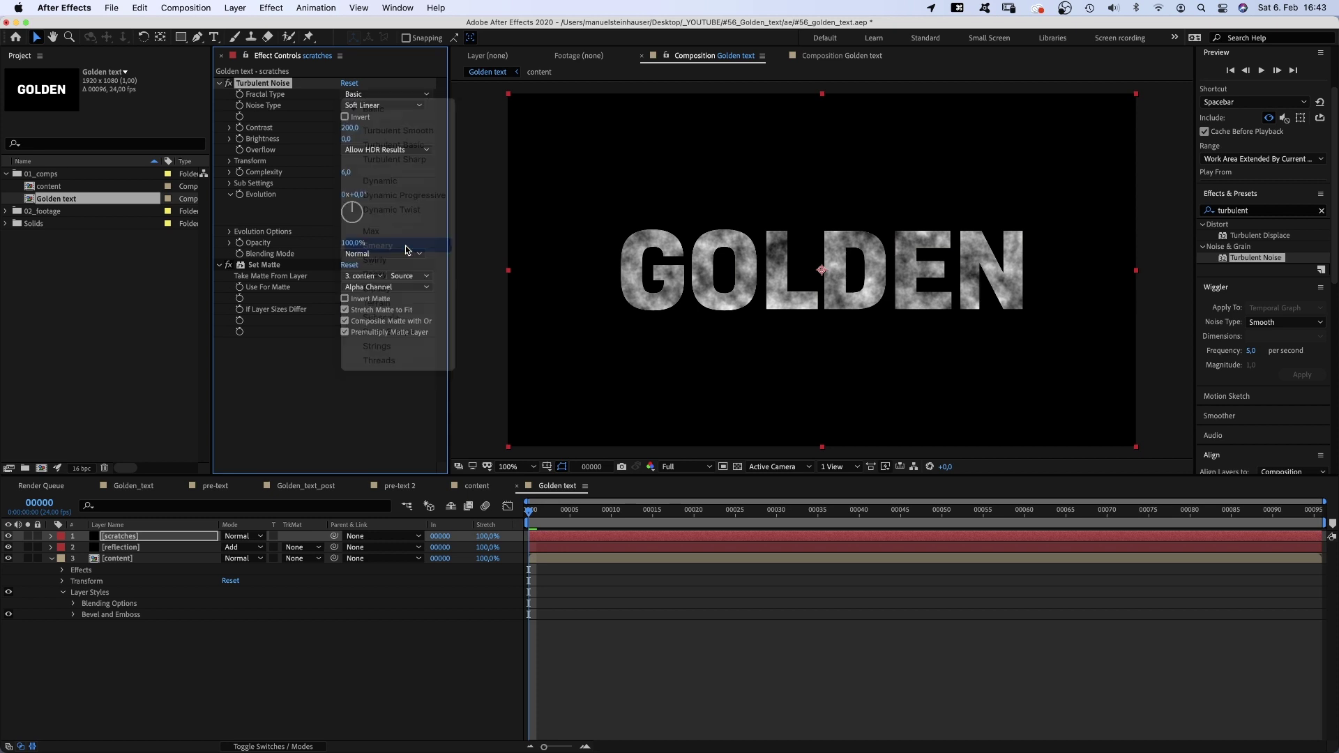
Turn off uniform scaling and set Scale Width 185, Scale Height 3, Complexity 1.
{"action": "left_click", "coordinate": [230, 162]}
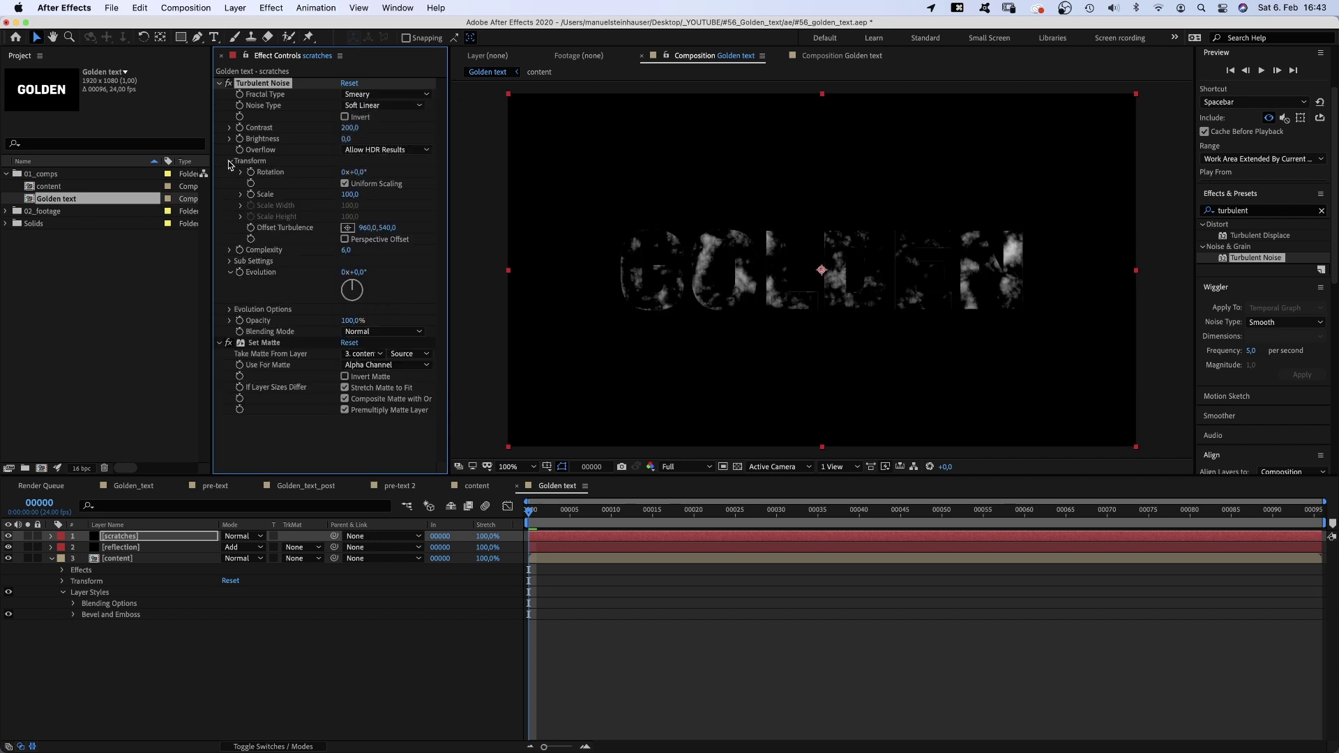
{"action": "left_click", "coordinate": [344, 183]}
{"action": "type", "text": "185"}
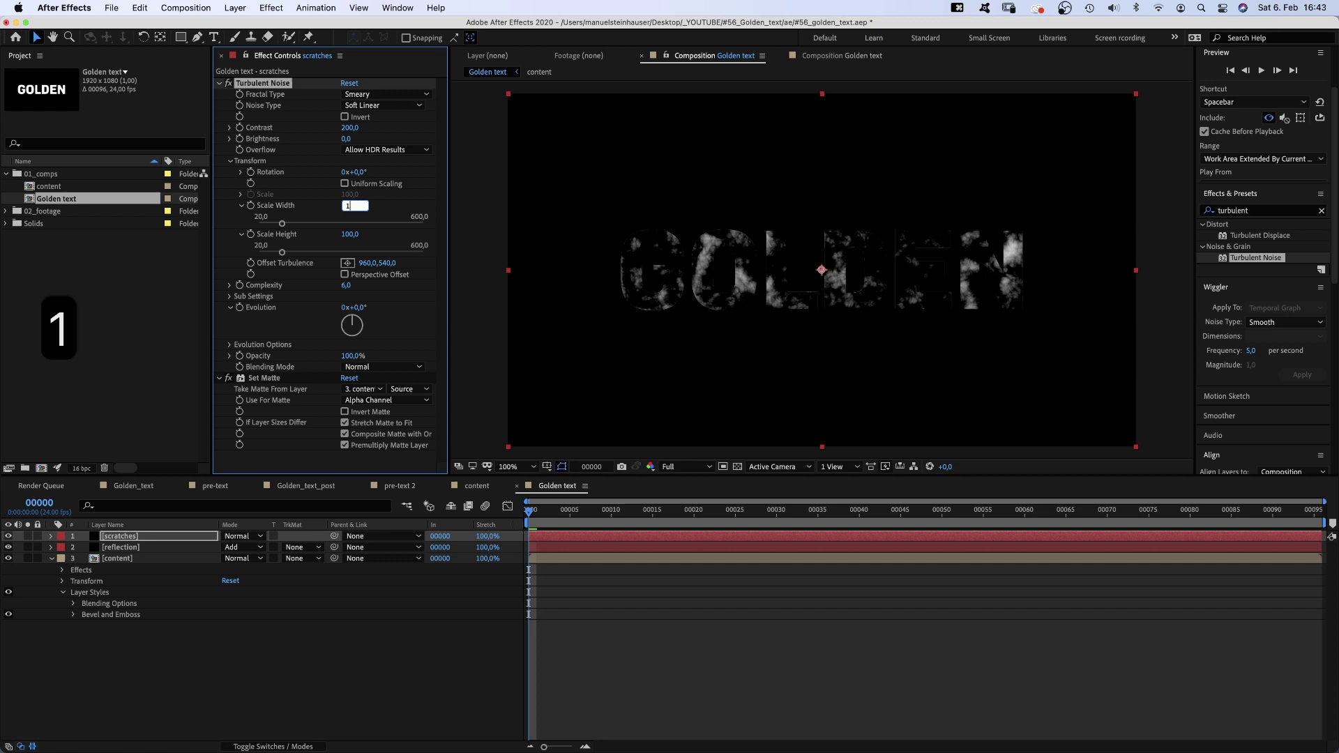
{"action": "key", "text": "Return"}
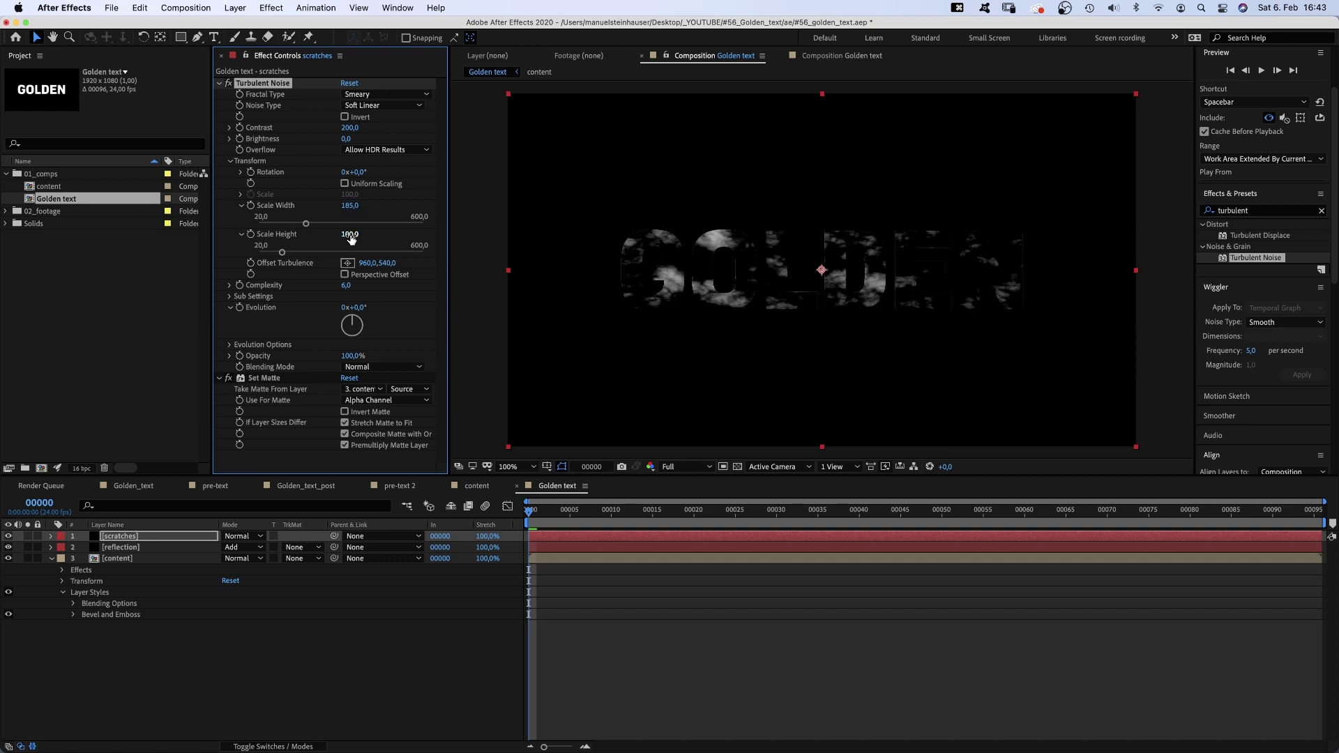
{"action": "type", "text": "3"}
{"action": "key", "text": "Return"}
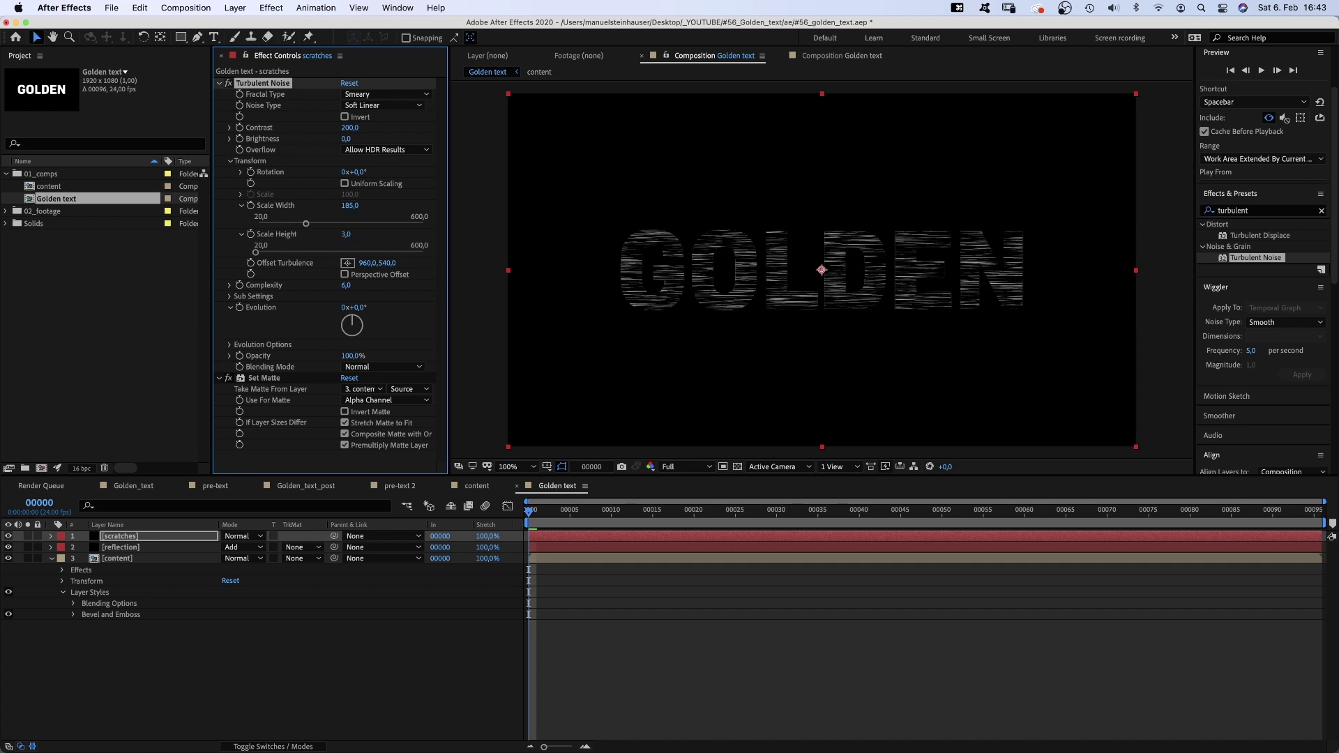
{"action": "type", "text": "1"}
{"action": "key", "text": "Return"}
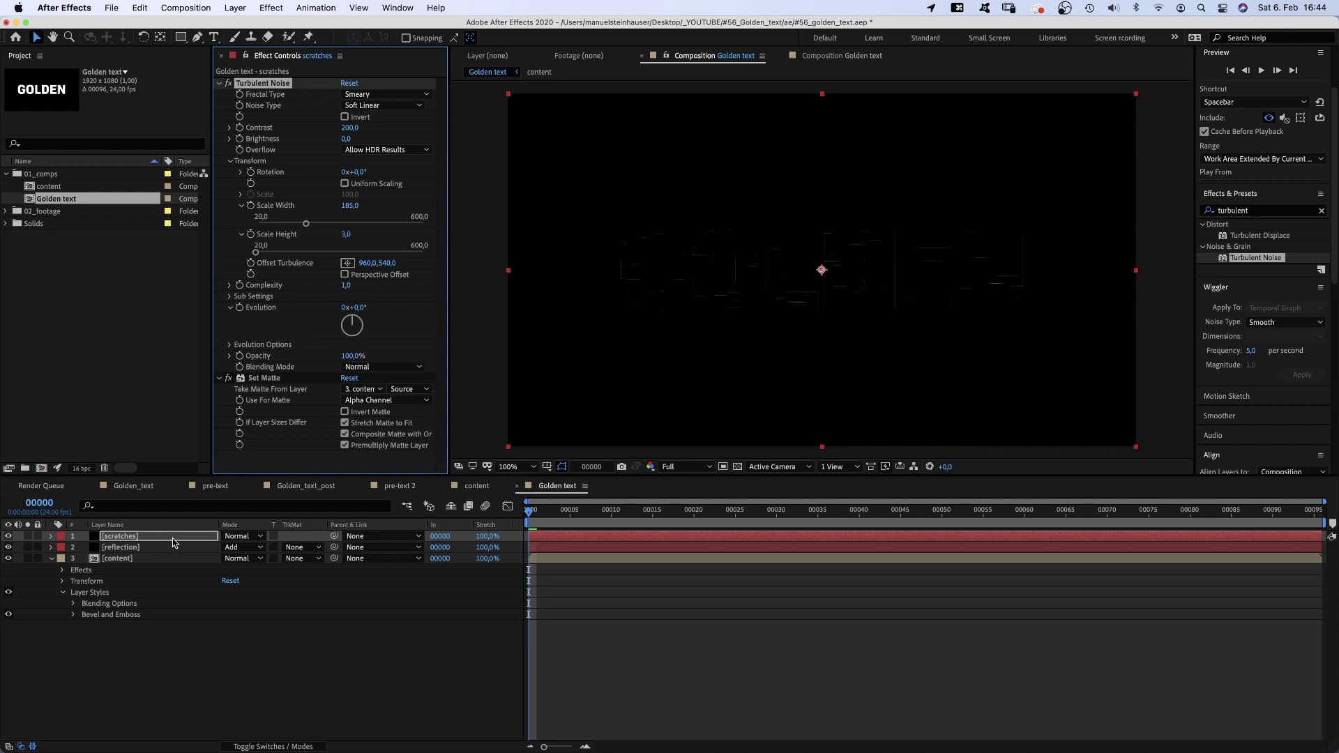
Set the scratches layer's blend mode to Add and its Opacity to 35%.
{"action": "left_click", "coordinate": [240, 535]}
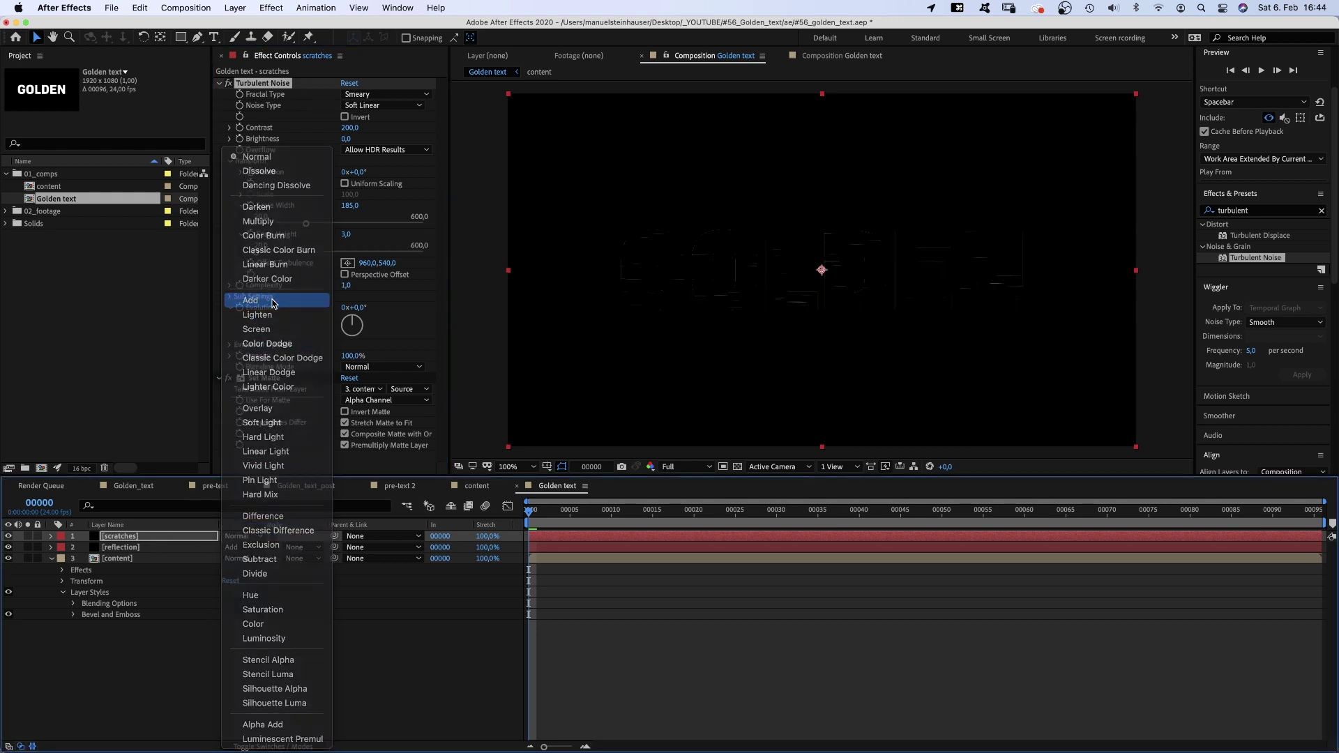
{"action": "left_click", "coordinate": [272, 303]}
{"action": "key", "text": "t"}
{"action": "left_click", "coordinate": [226, 548]}
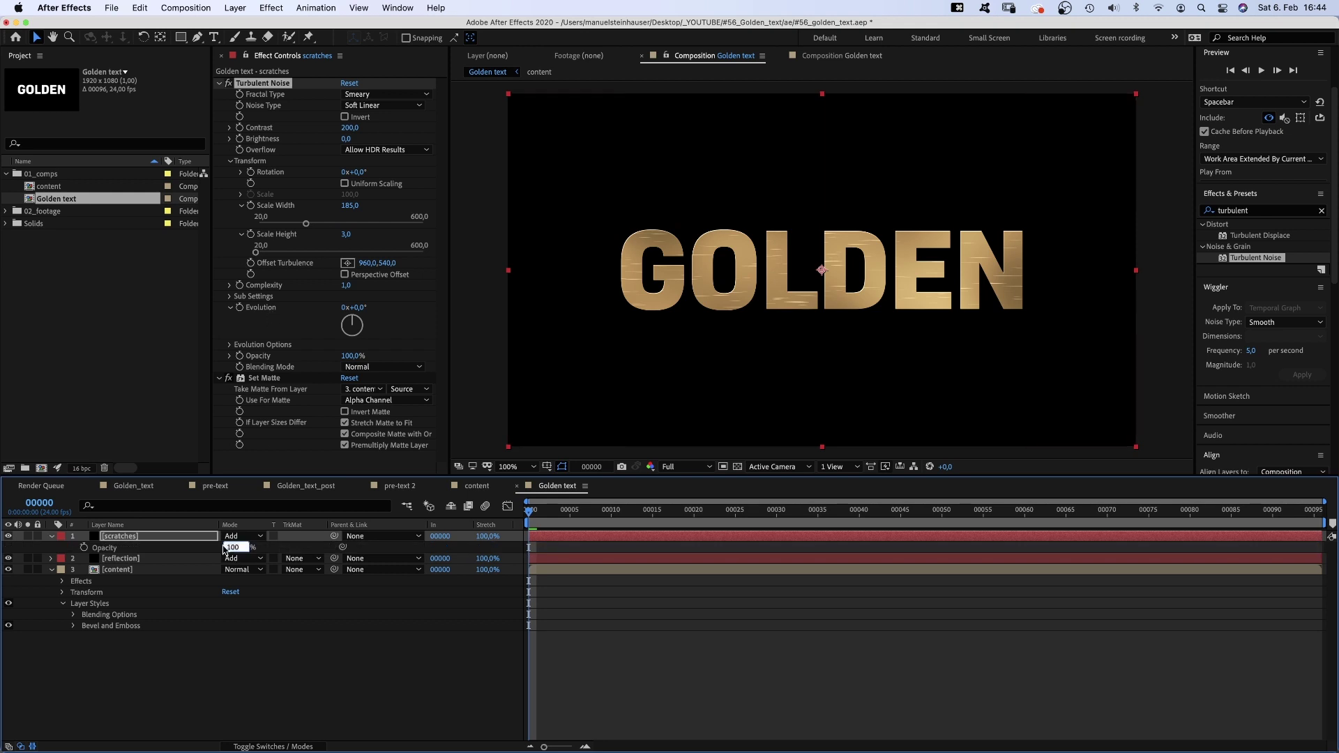
{"action": "type", "text": "35"}
{"action": "key", "text": "Return"}
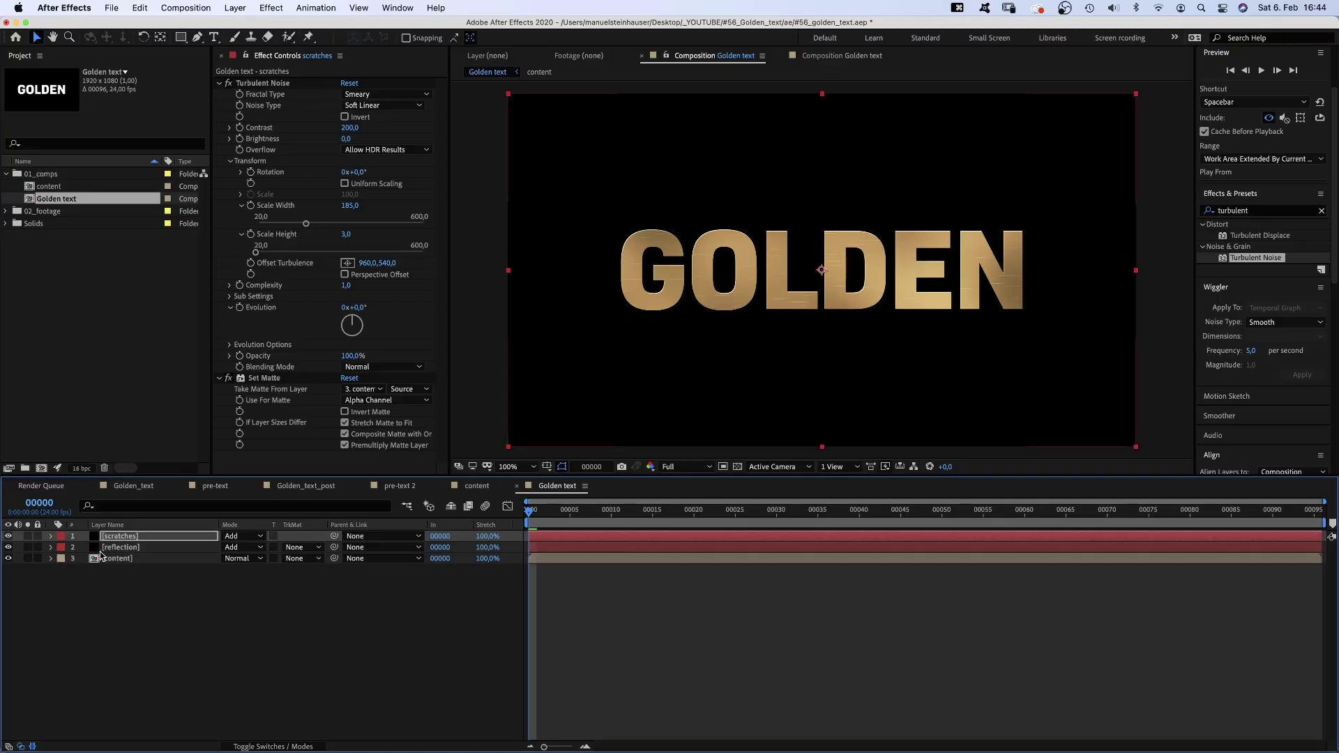
Duplicate the reflection layer, move the copy to the top, and set it to Screen.
{"action": "left_click", "coordinate": [116, 548]}
{"action": "key", "text": "super+d"}
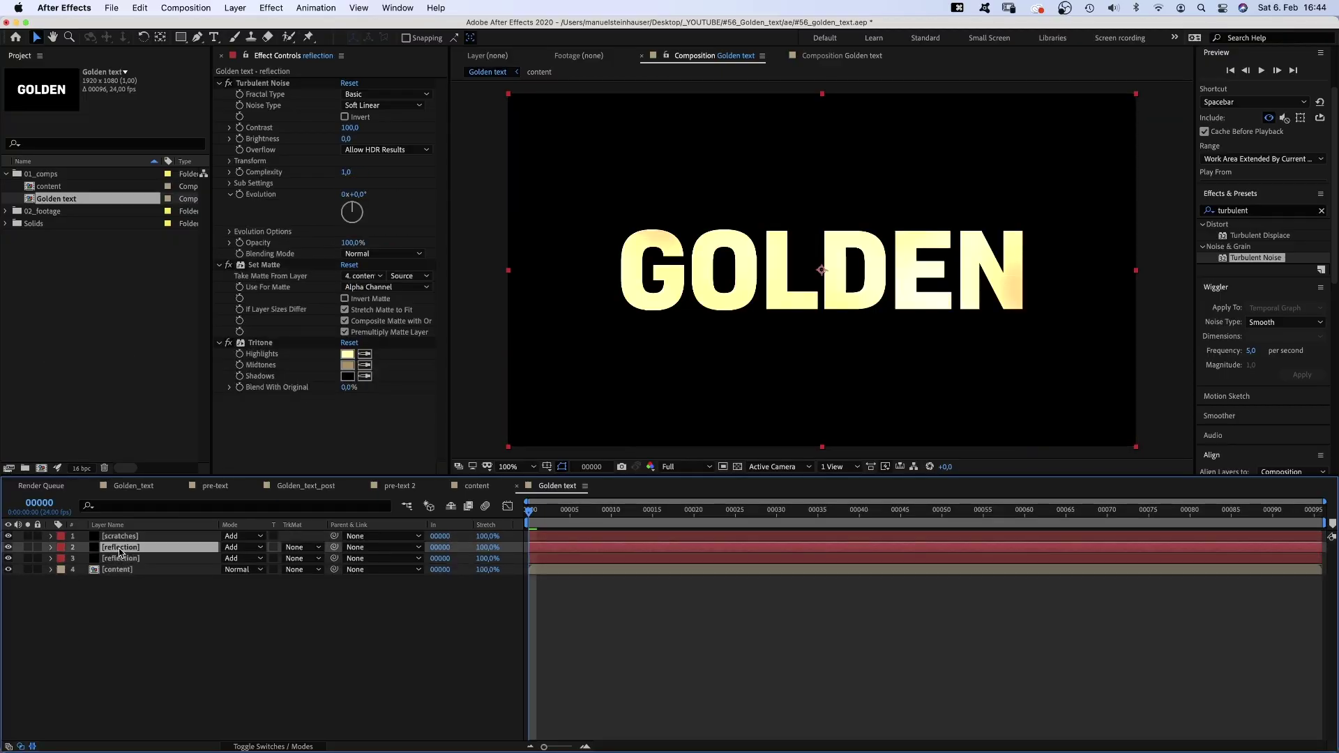
{"action": "left_click_drag", "start_coordinate": [121, 552], "coordinate": [126, 537]}
{"action": "left_click", "coordinate": [241, 536]}
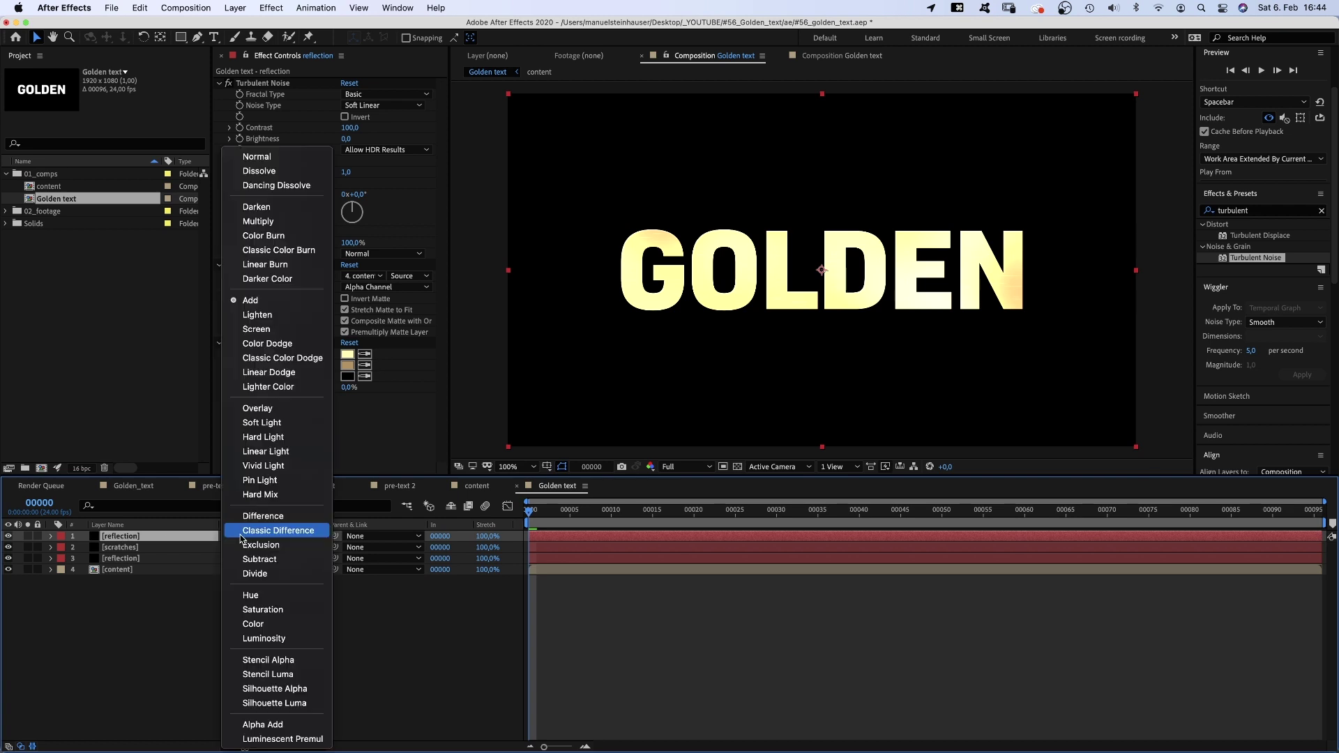
{"action": "left_click", "coordinate": [272, 329]}
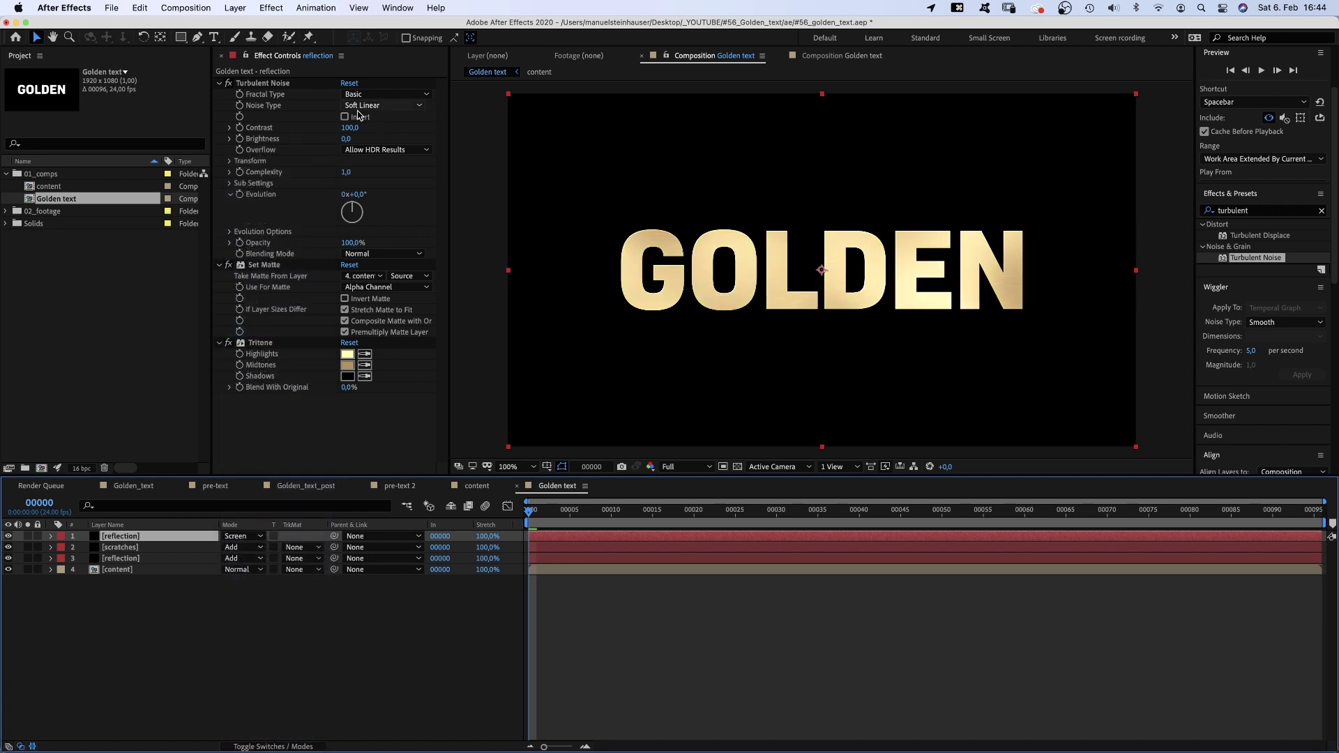
Set the copy's noise Contrast to 500, Brightness to -48 and Scale to 140.
{"action": "left_click", "coordinate": [343, 129]}
{"action": "type", "text": "500"}
{"action": "key", "text": "Return"}
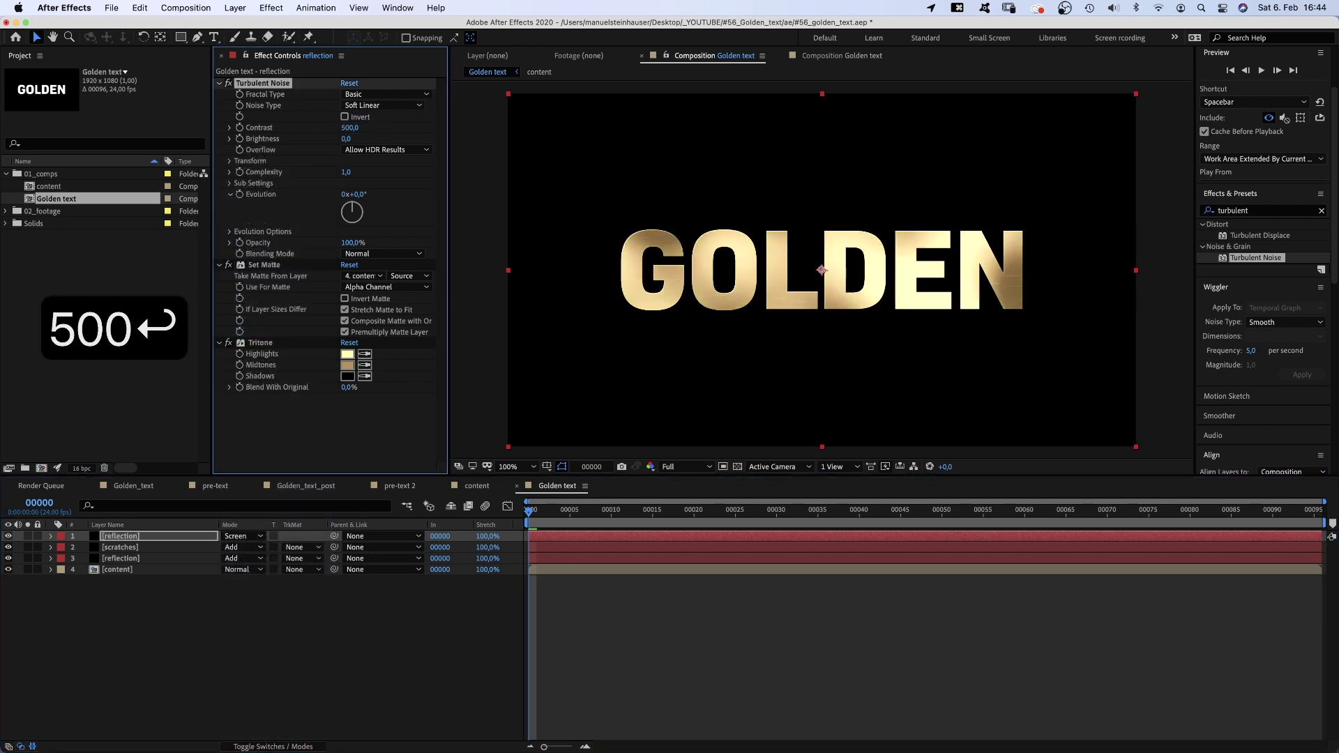
{"action": "left_click", "coordinate": [346, 139]}
{"action": "type", "text": "-48"}
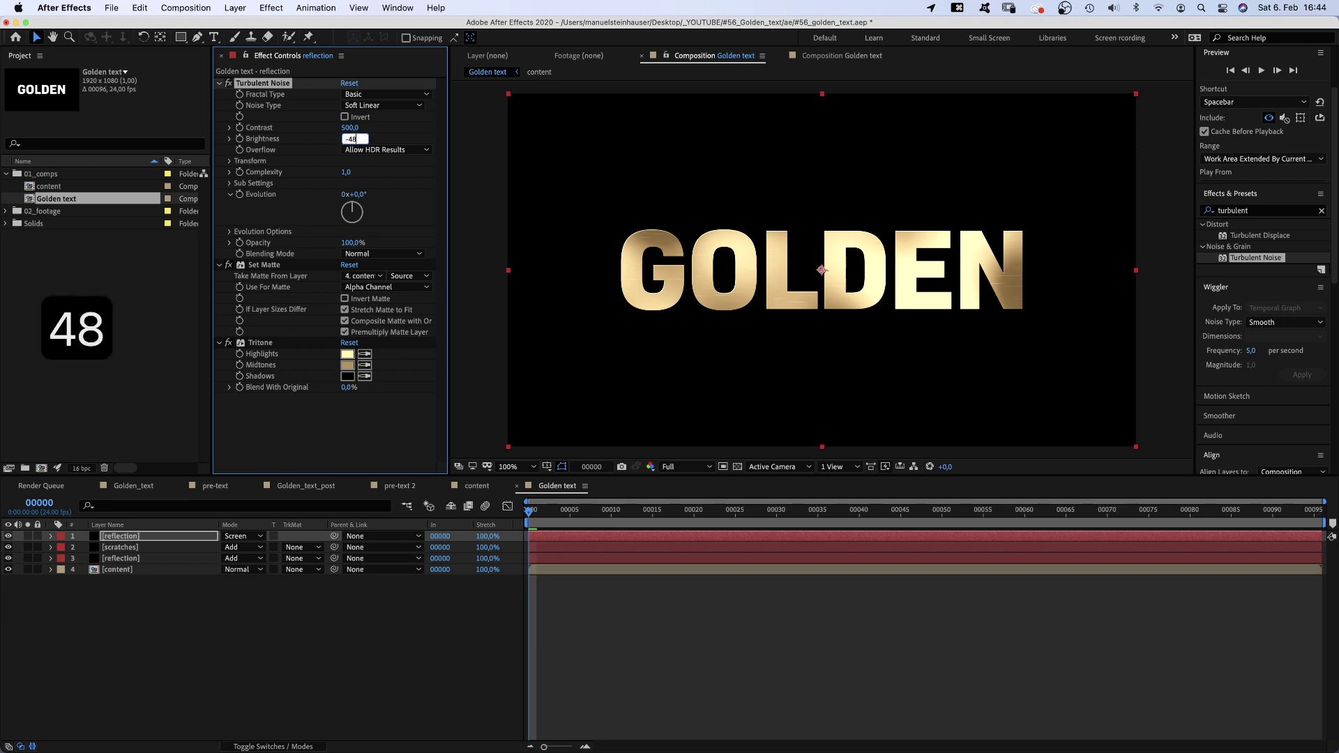
{"action": "key", "text": "Return"}
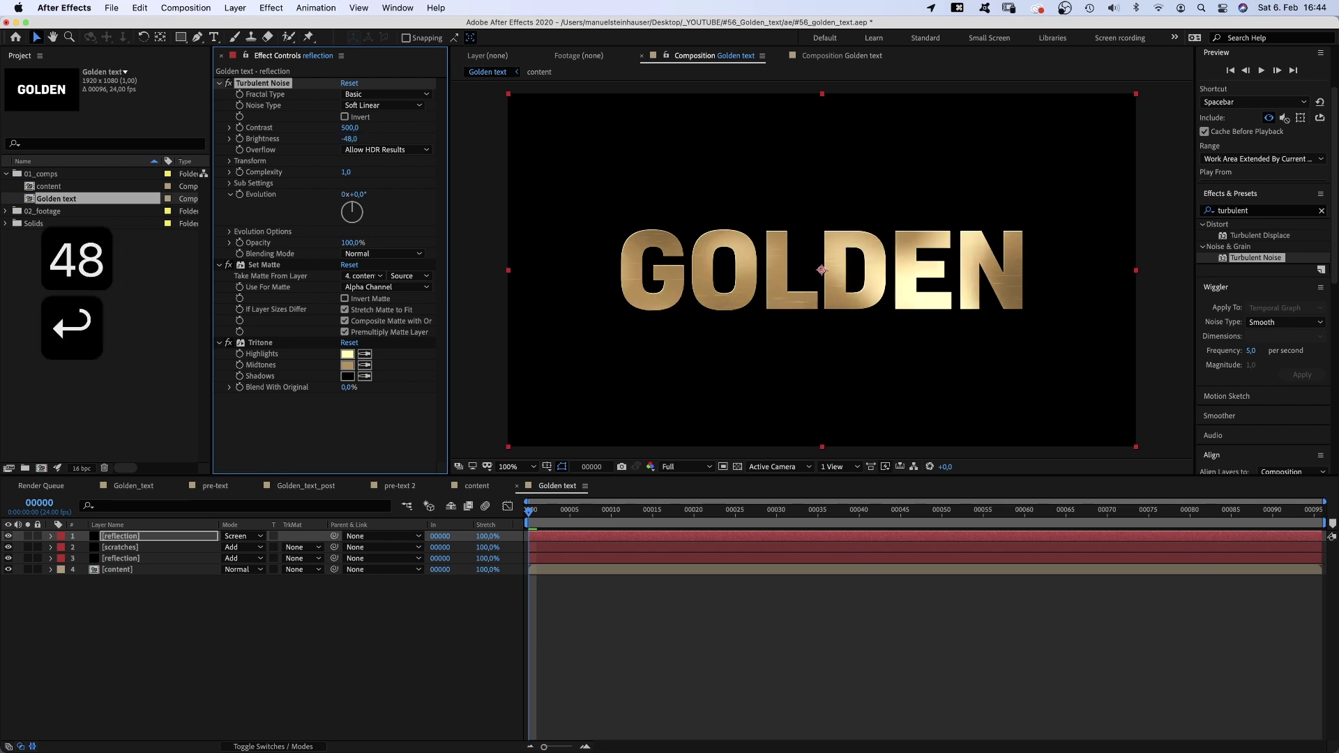
{"action": "left_click", "coordinate": [227, 163]}
{"action": "left_click", "coordinate": [349, 194]}
{"action": "type", "text": "140"}
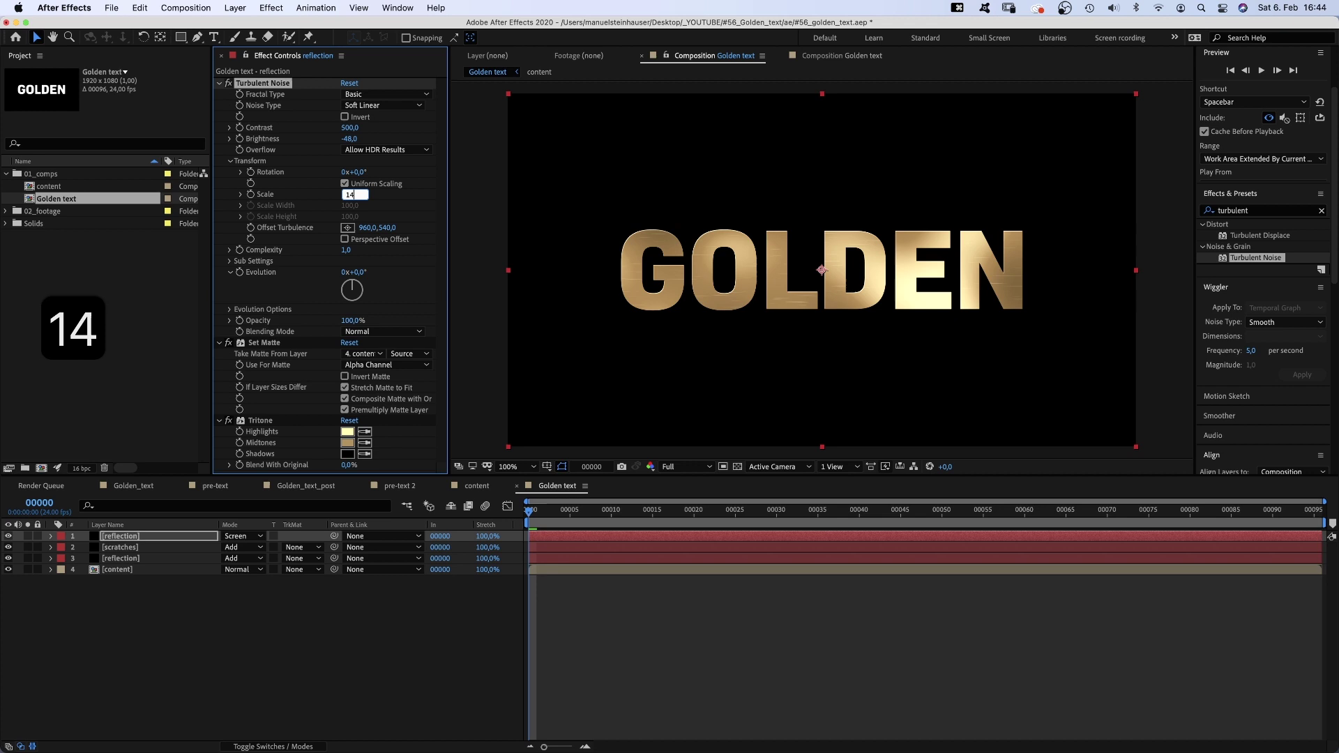
{"action": "key", "text": "Return"}
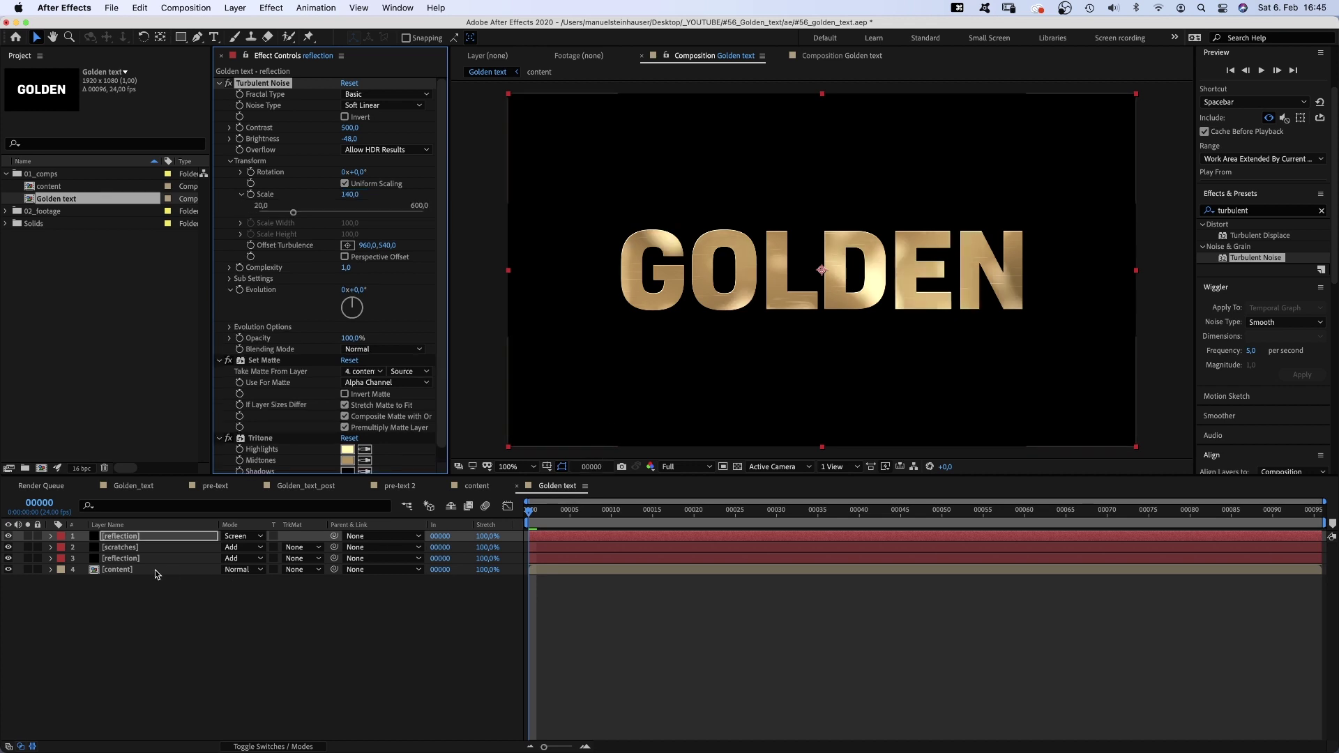
Duplicate the top reflection layer, move it to the bottom, and rename it 'glow'.
{"action": "left_click", "coordinate": [126, 539]}
{"action": "key", "text": "cmd+d"}
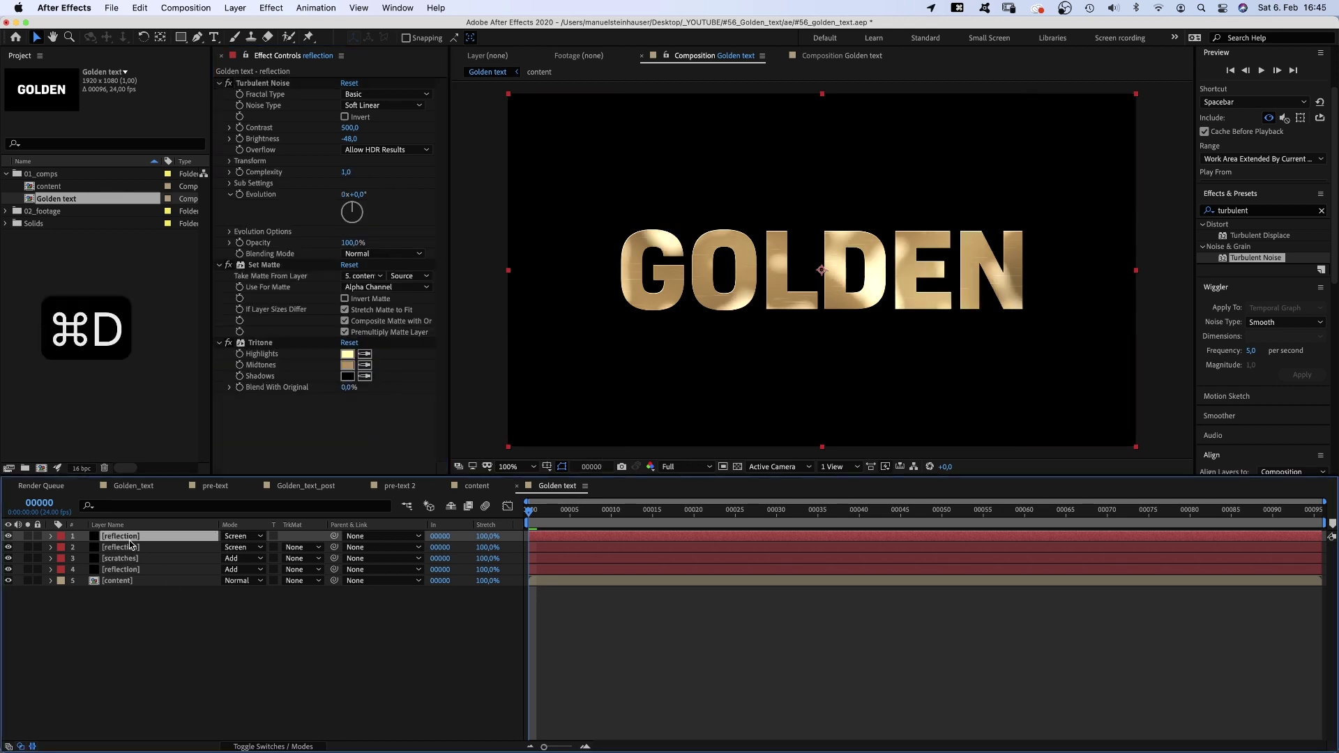
{"action": "left_click_drag", "start_coordinate": [126, 538], "coordinate": [127, 602]}
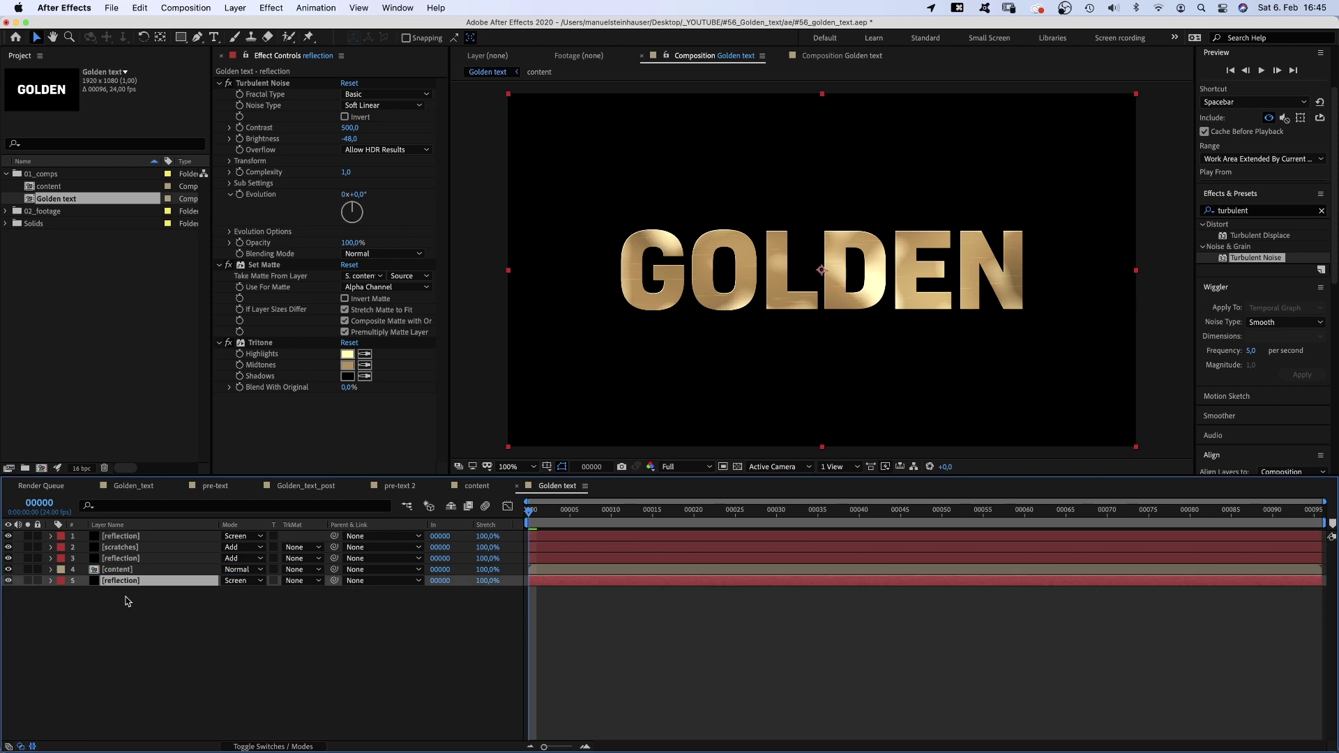
{"action": "key", "text": "Return"}
{"action": "type", "text": "glow"}
{"action": "key", "text": "Return"}
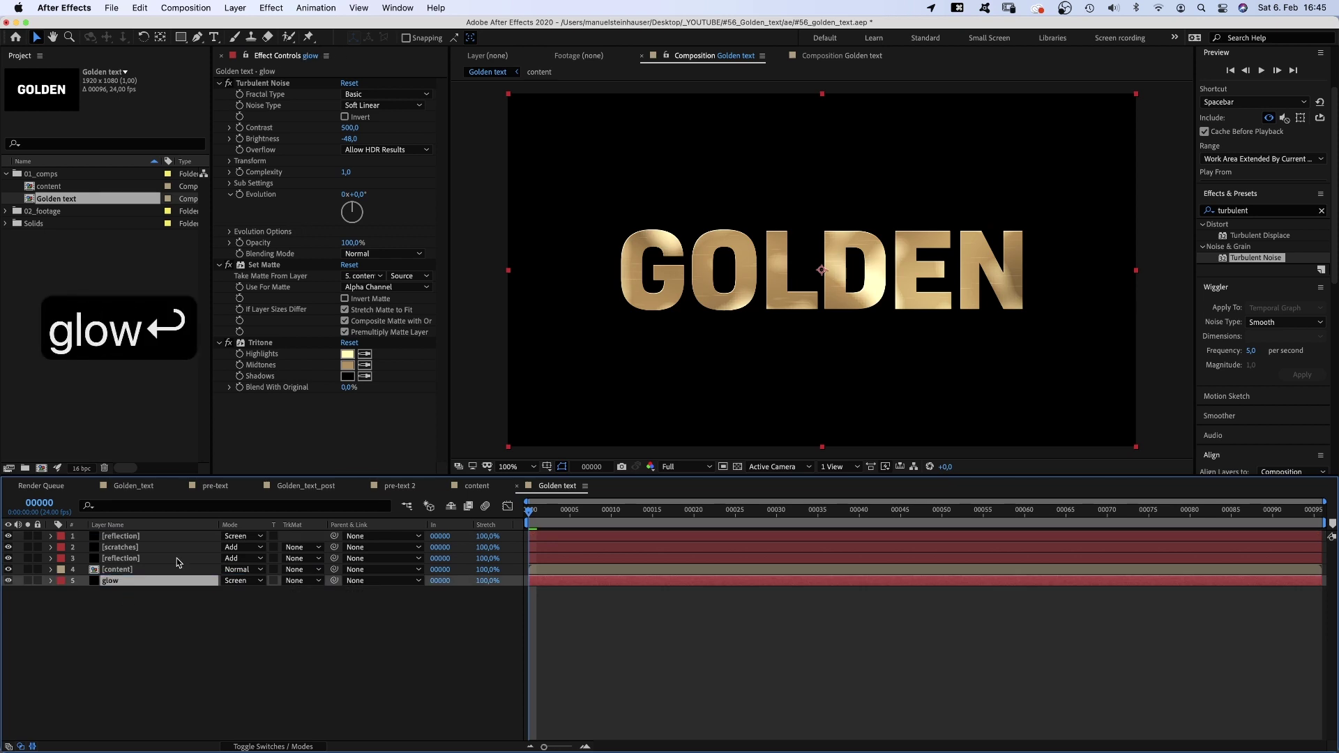
Delete the Tritone effect from the glow layer and solo it.
{"action": "left_click", "coordinate": [255, 346]}
{"action": "key", "text": "BackSpace"}
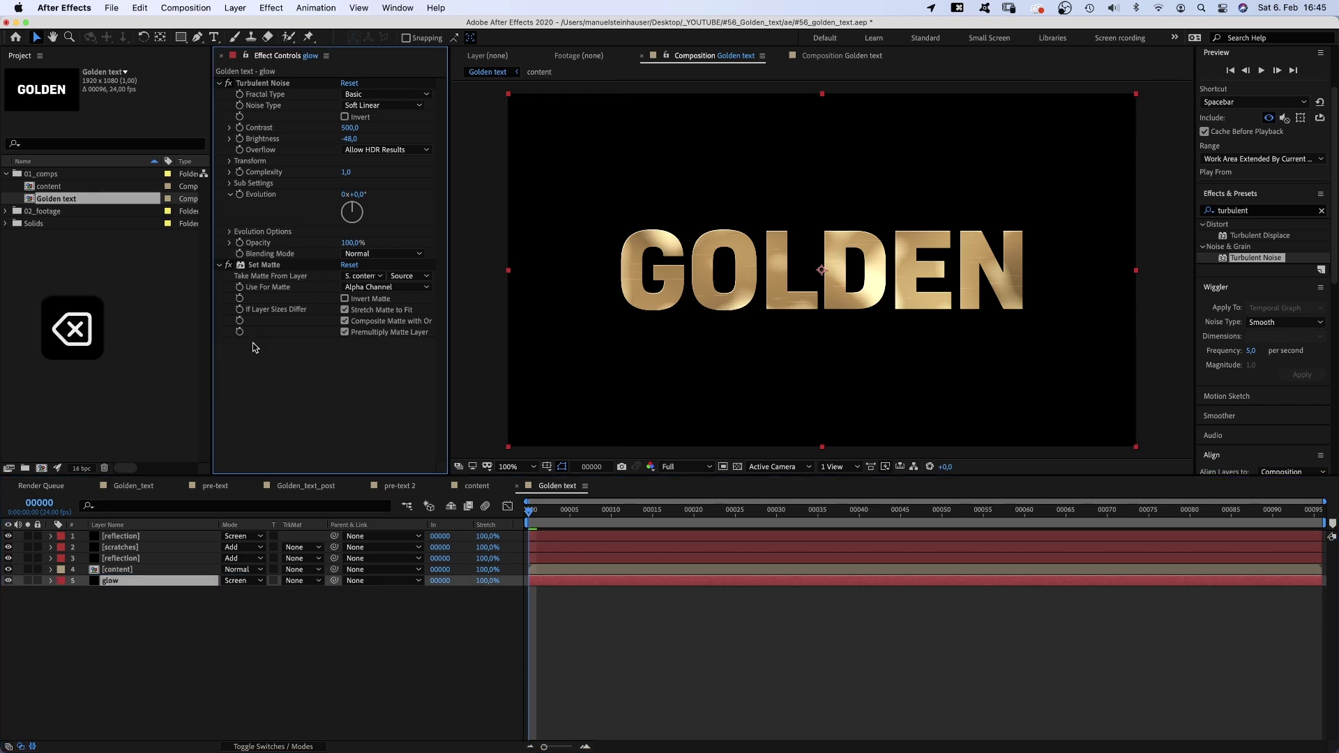
{"action": "left_click", "coordinate": [28, 581]}
{"action": "left_click", "coordinate": [1254, 209]}
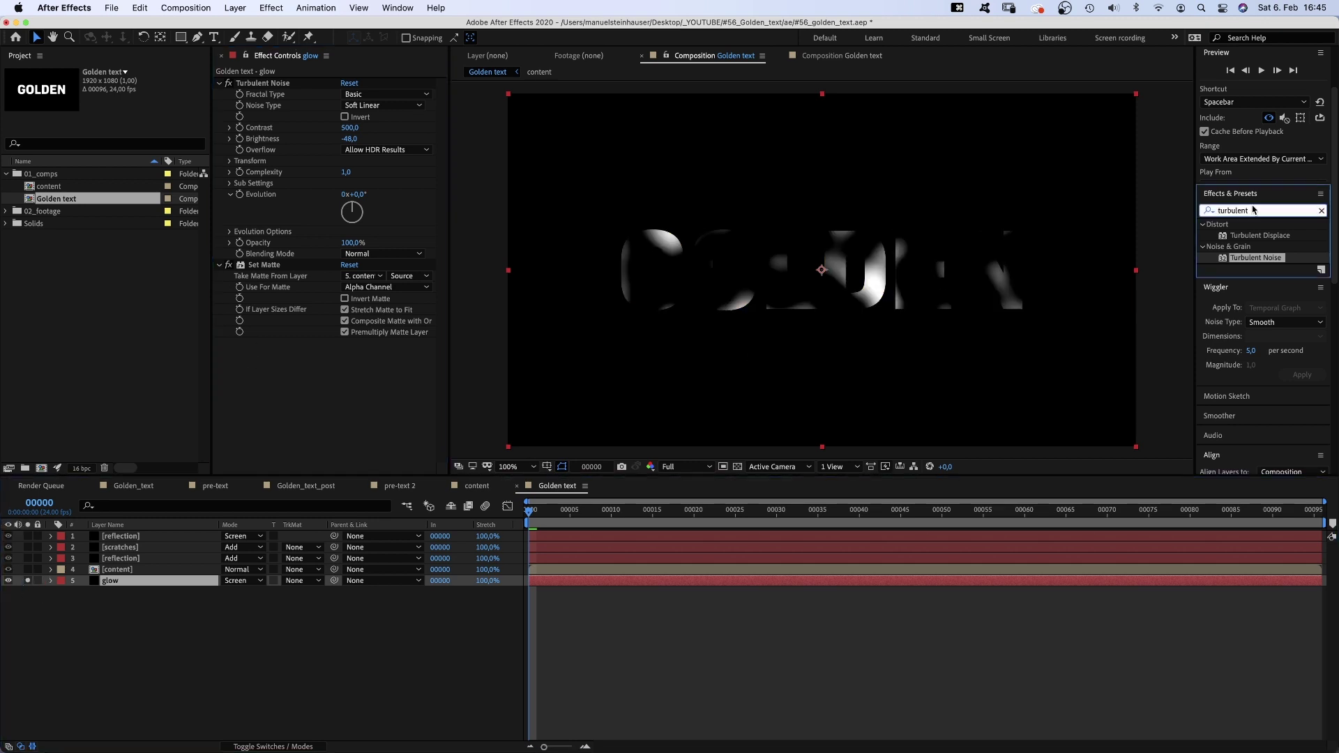
Apply Glow to the glow layer with Radius 15 and Intensity 0,5.
{"action": "type", "text": "glow"}
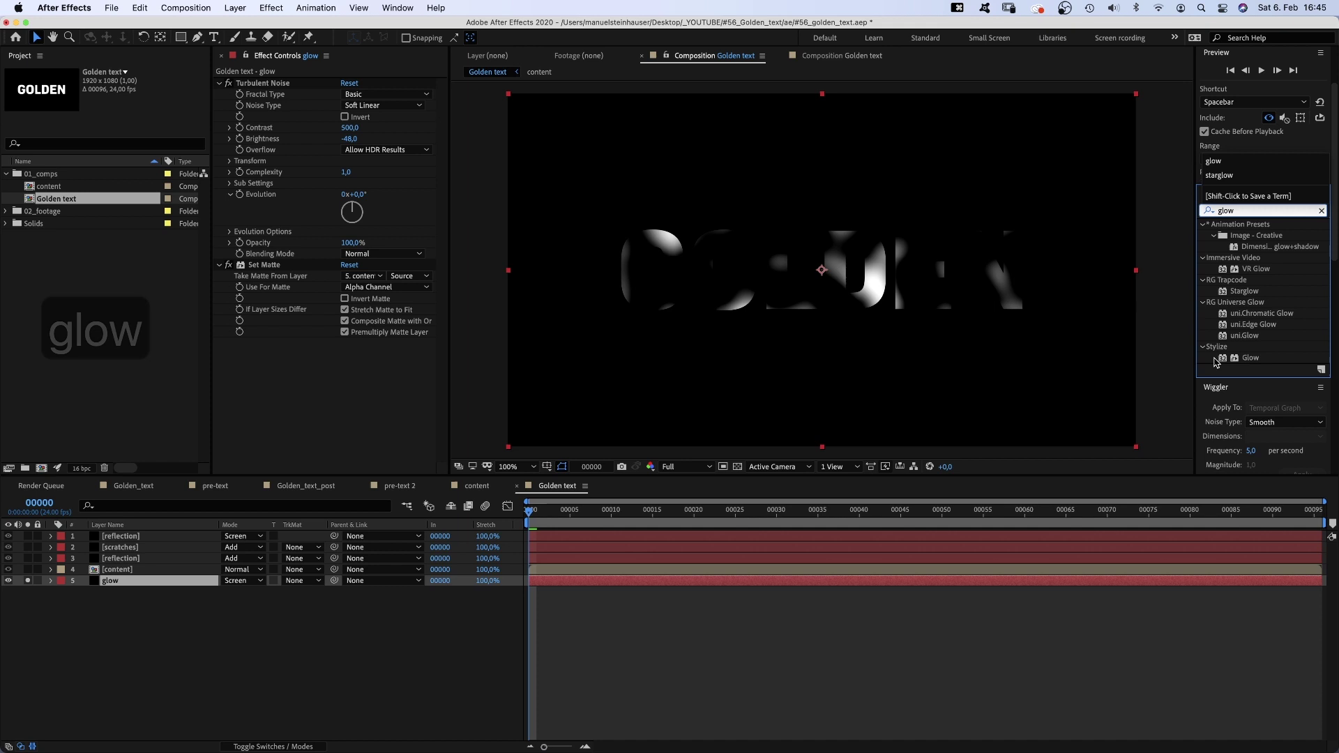
{"action": "left_click_drag", "start_coordinate": [1204, 369], "coordinate": [300, 345]}
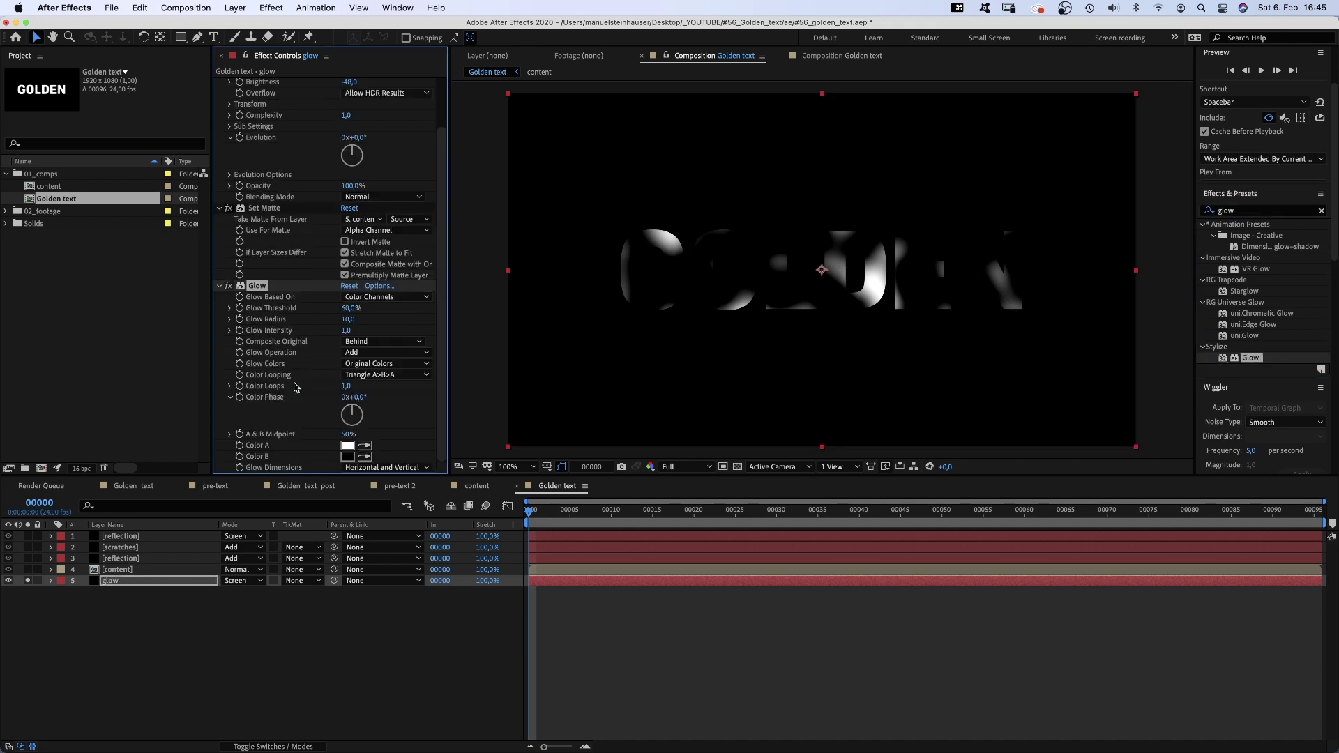
{"action": "left_click", "coordinate": [347, 320]}
{"action": "type", "text": "15"}
{"action": "key", "text": "Return"}
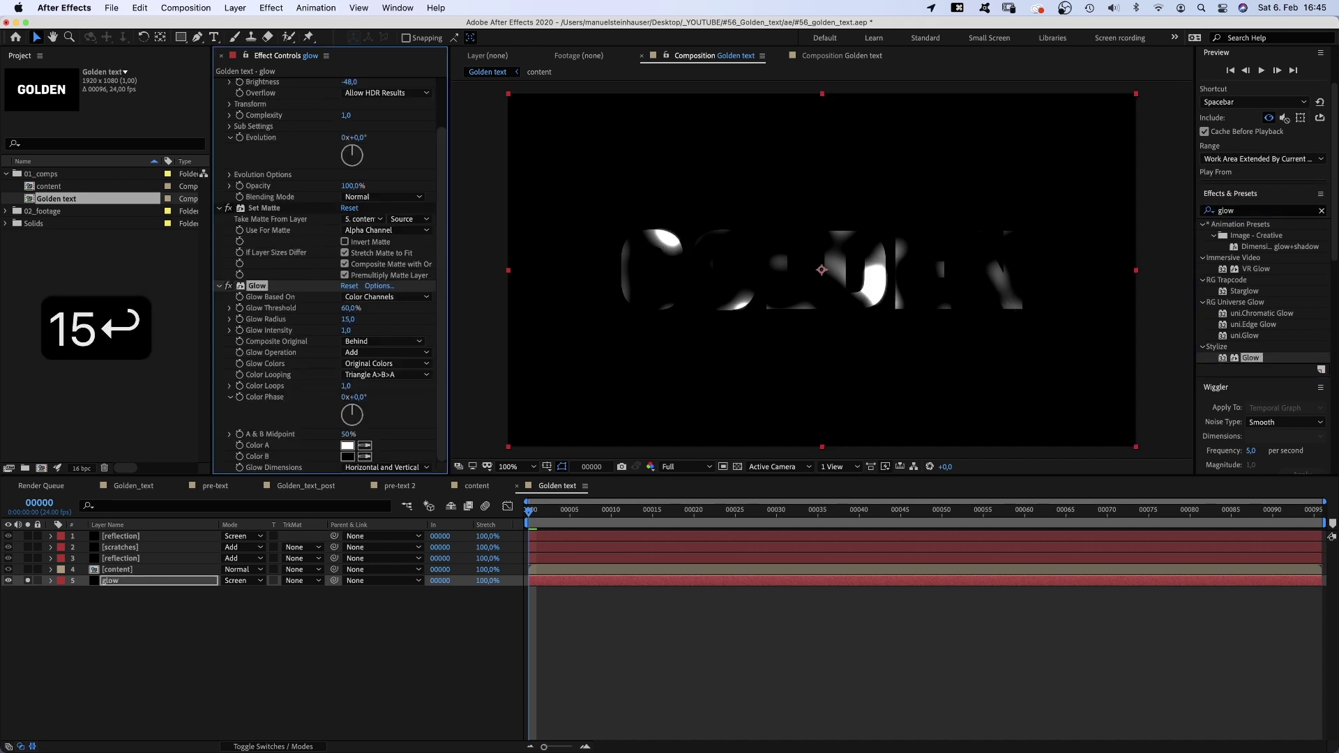
{"action": "left_click", "coordinate": [346, 330]}
{"action": "type", "text": "0,5"}
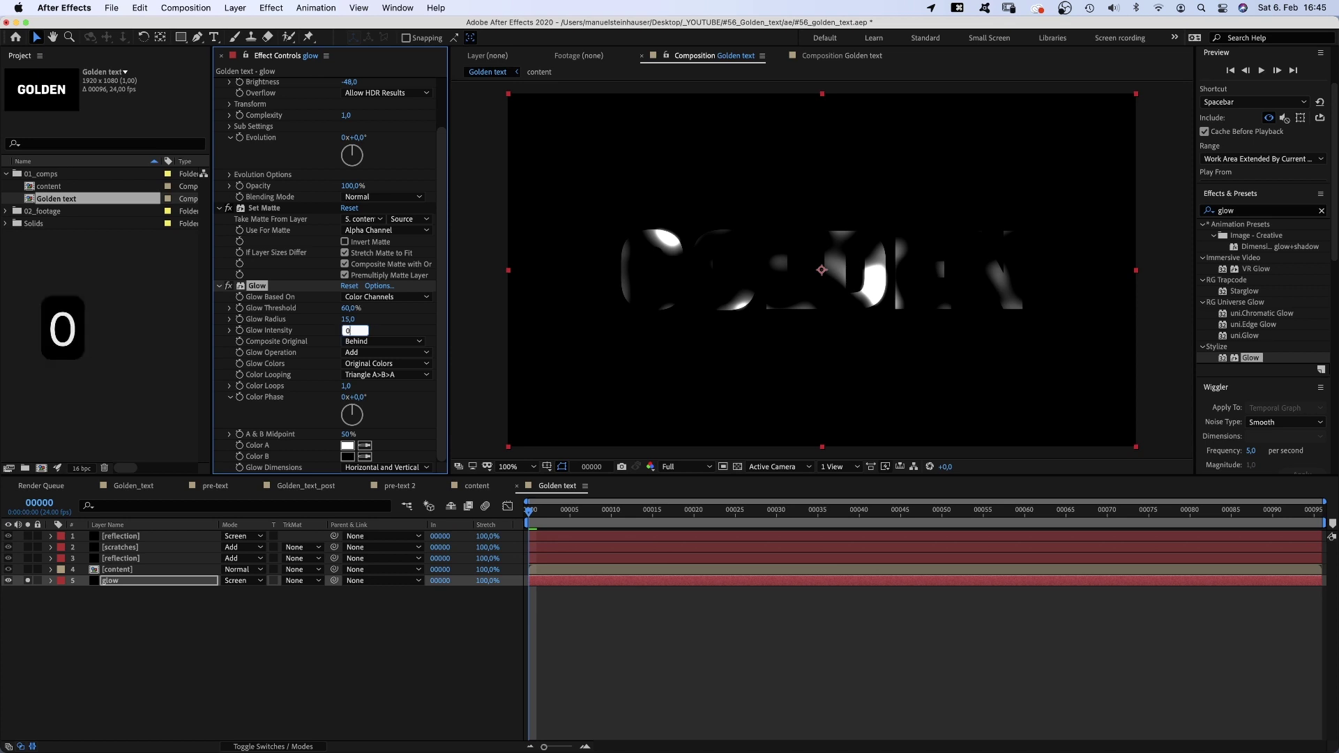
{"action": "key", "text": "Return"}
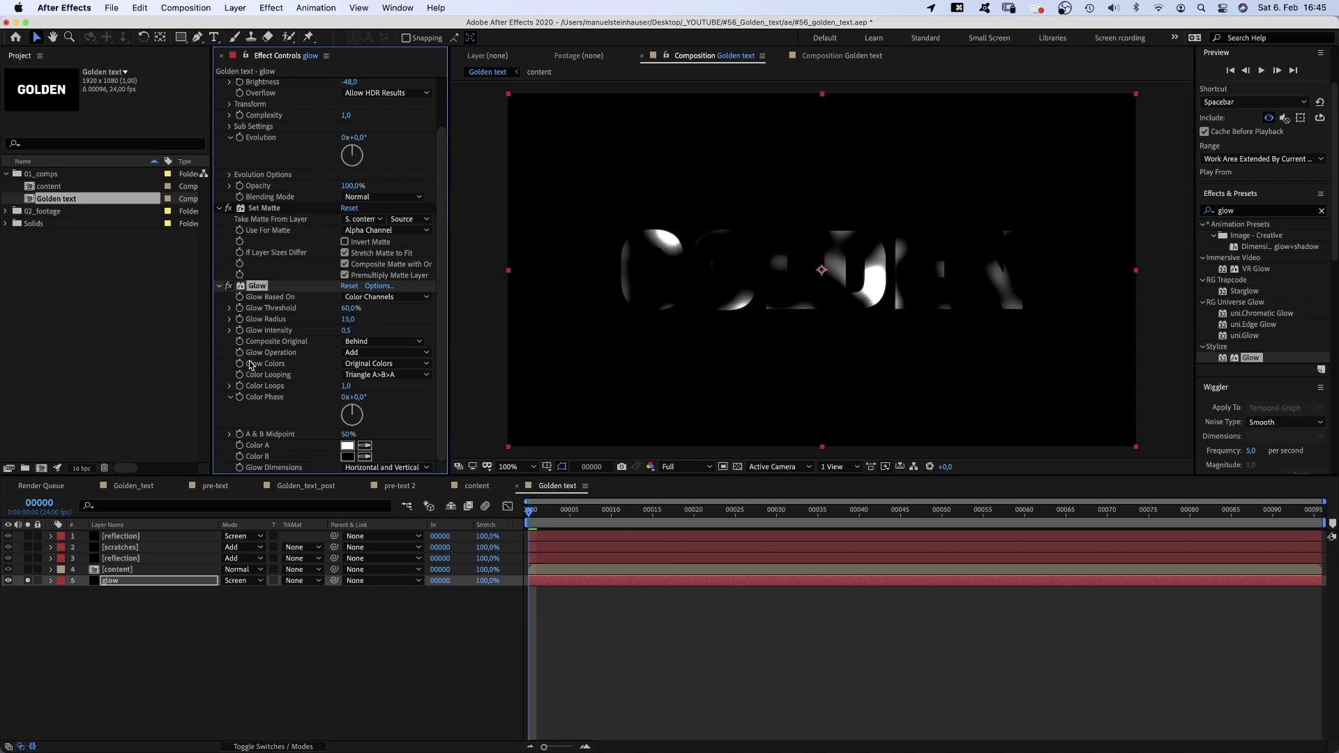
Duplicate the Glow, set Glow 2 to Radius 75 and Intensity 0,3, then unsolo.
{"action": "key", "text": "super+d"}
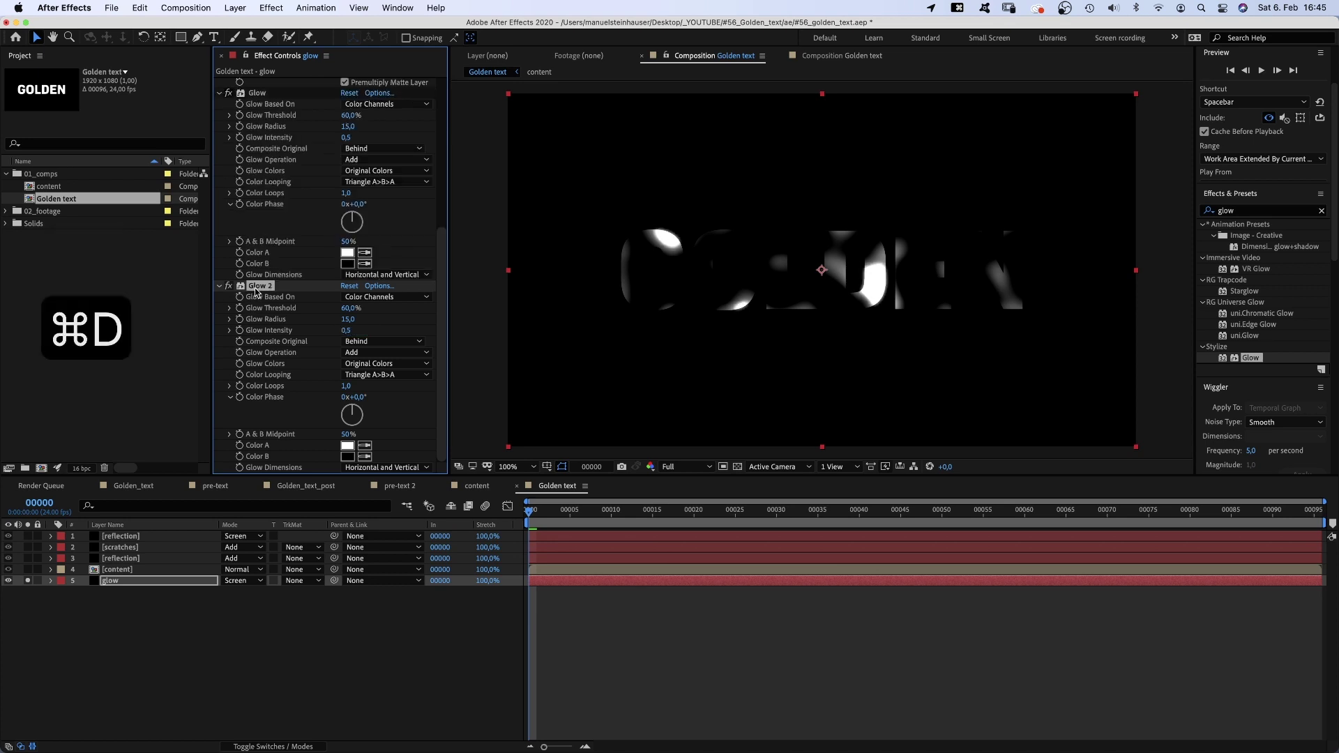
{"action": "left_click", "coordinate": [348, 320]}
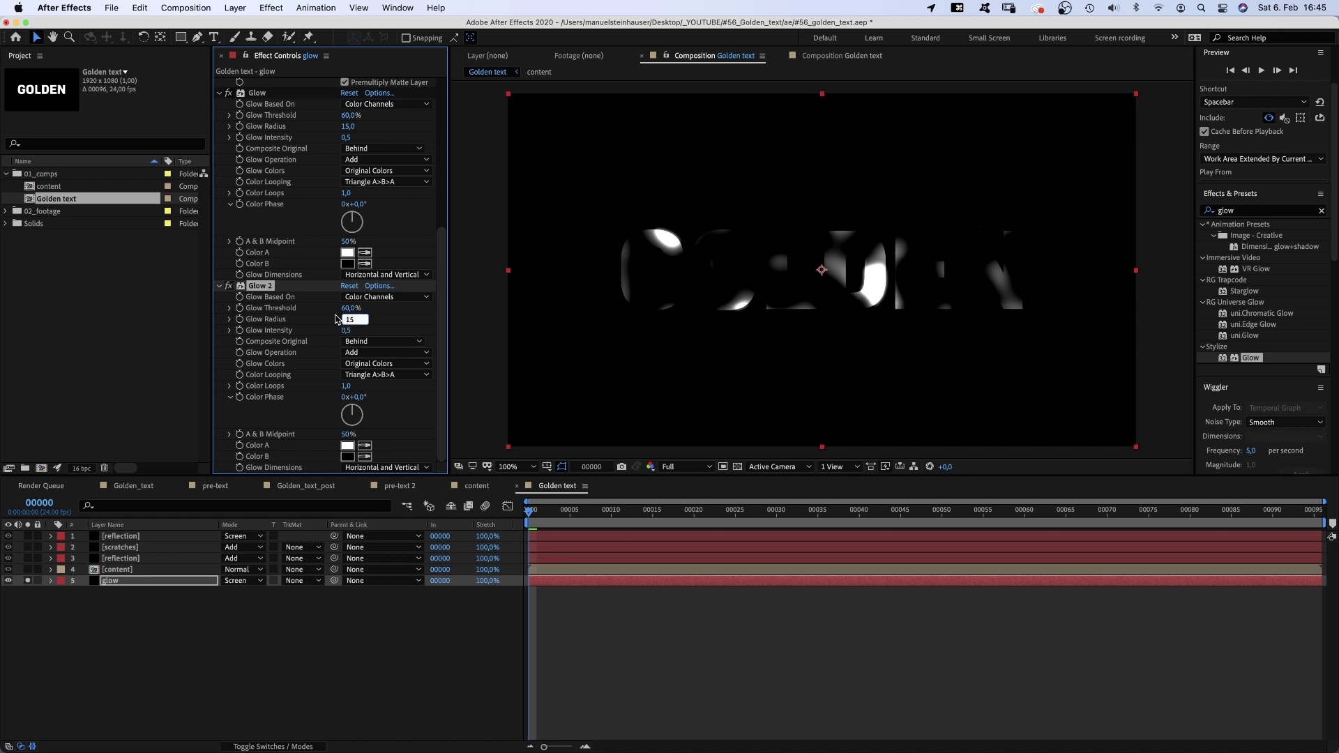
{"action": "type", "text": "75"}
{"action": "key", "text": "Return"}
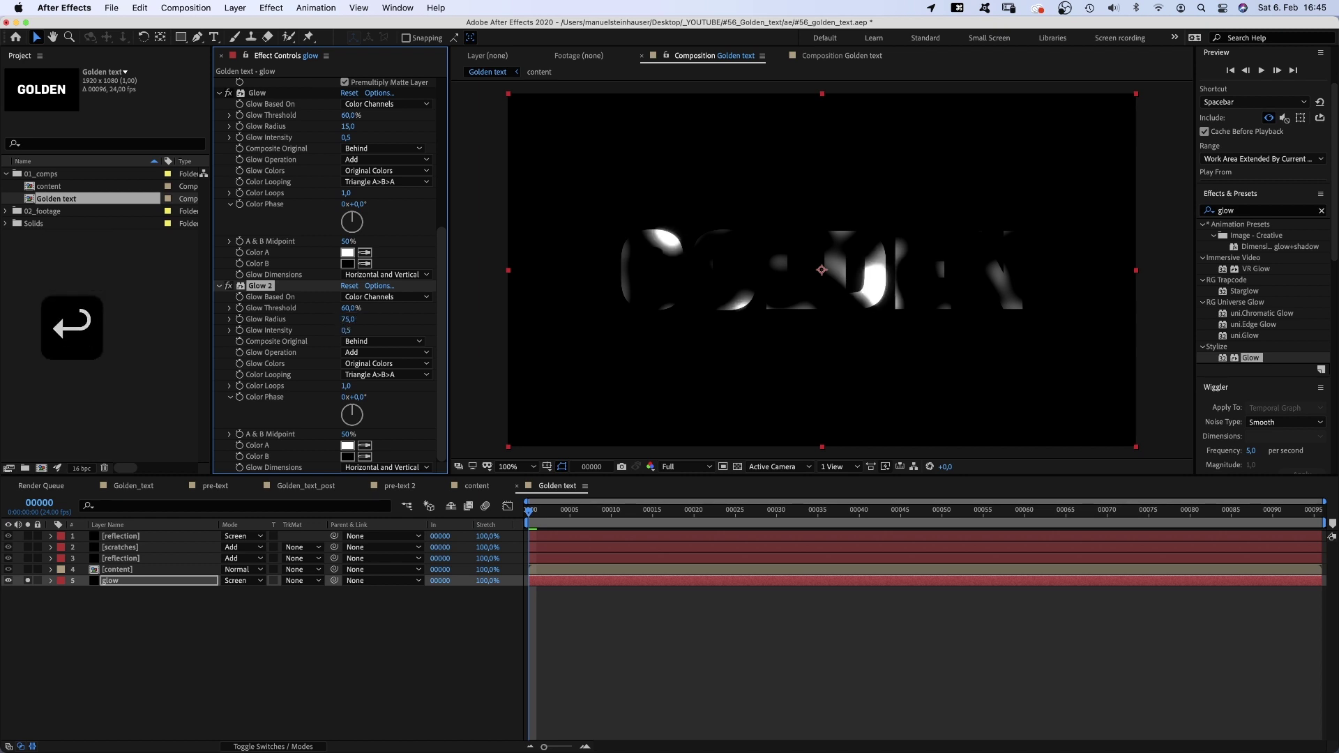
{"action": "left_click", "coordinate": [346, 331]}
{"action": "type", "text": "0,3"}
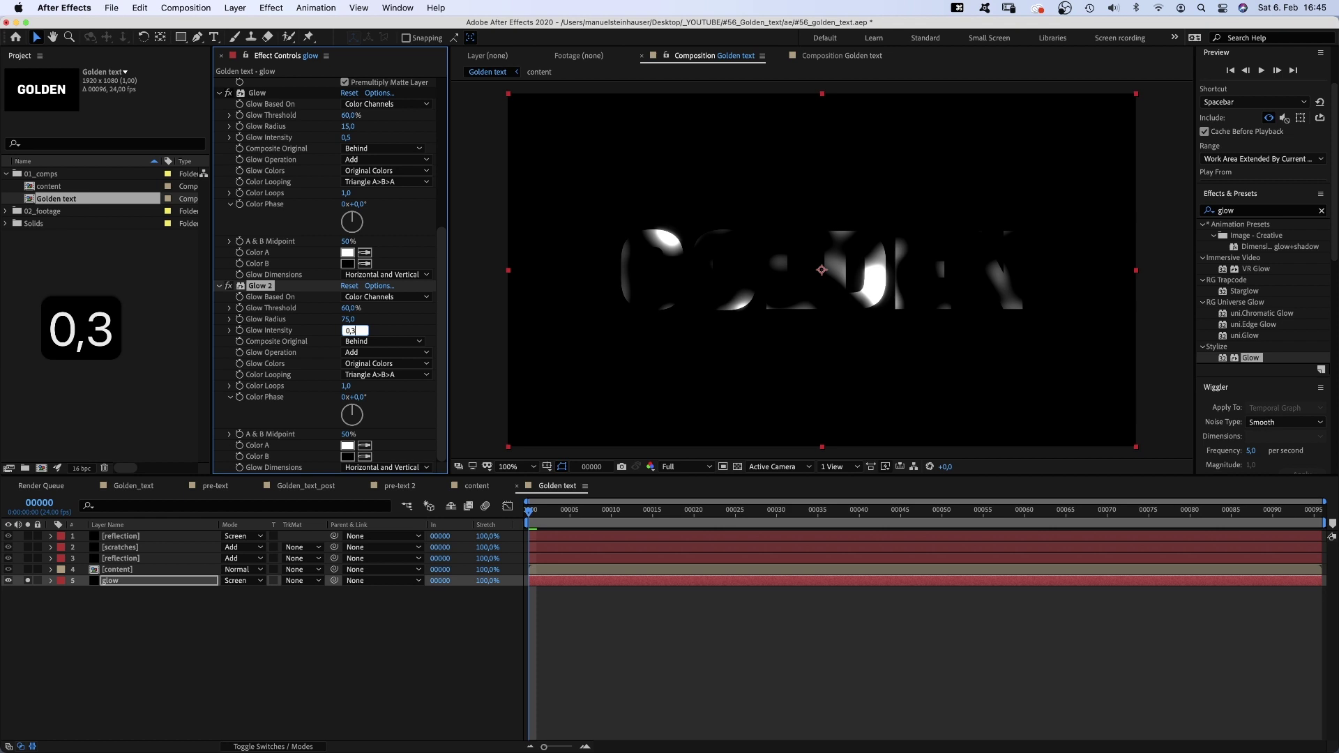
{"action": "key", "text": "Return"}
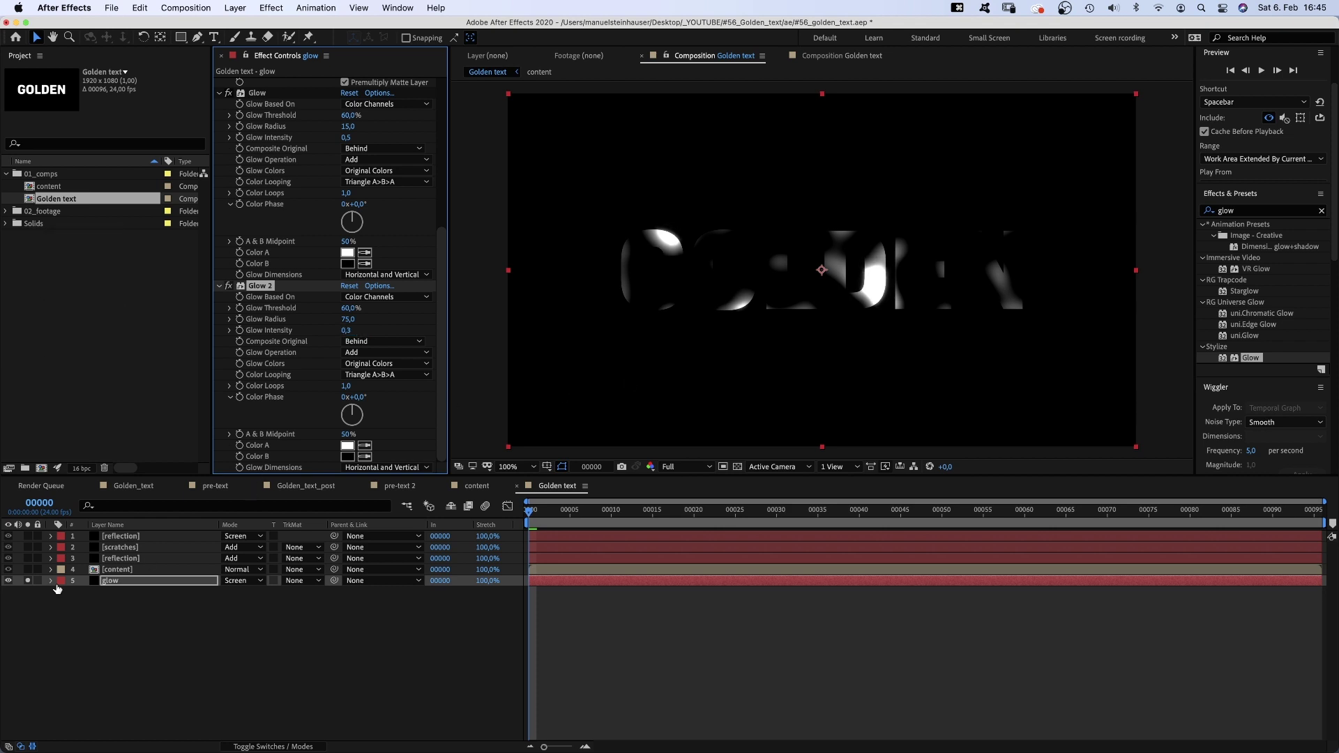
{"action": "left_click", "coordinate": [28, 582]}
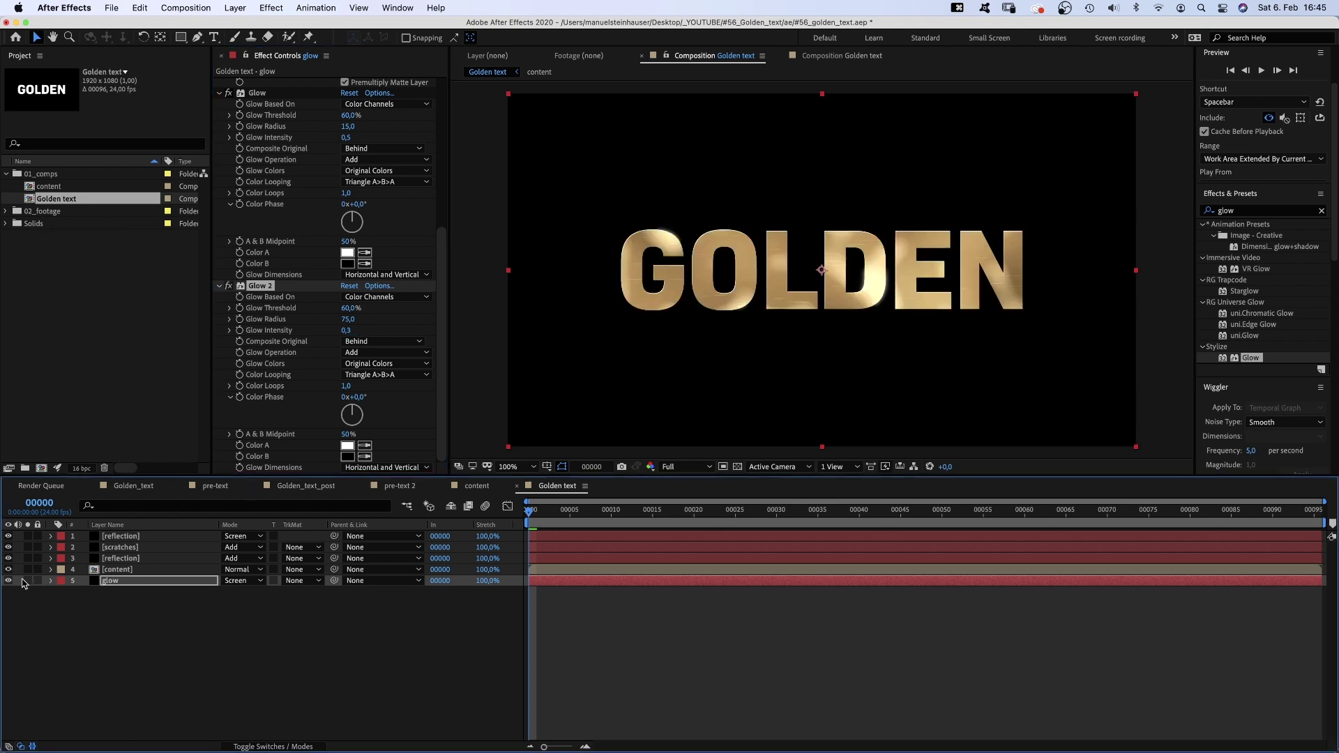
Add the expression time*50; to the top reflection layer's noise Evolution.
{"action": "left_click", "coordinate": [129, 536]}
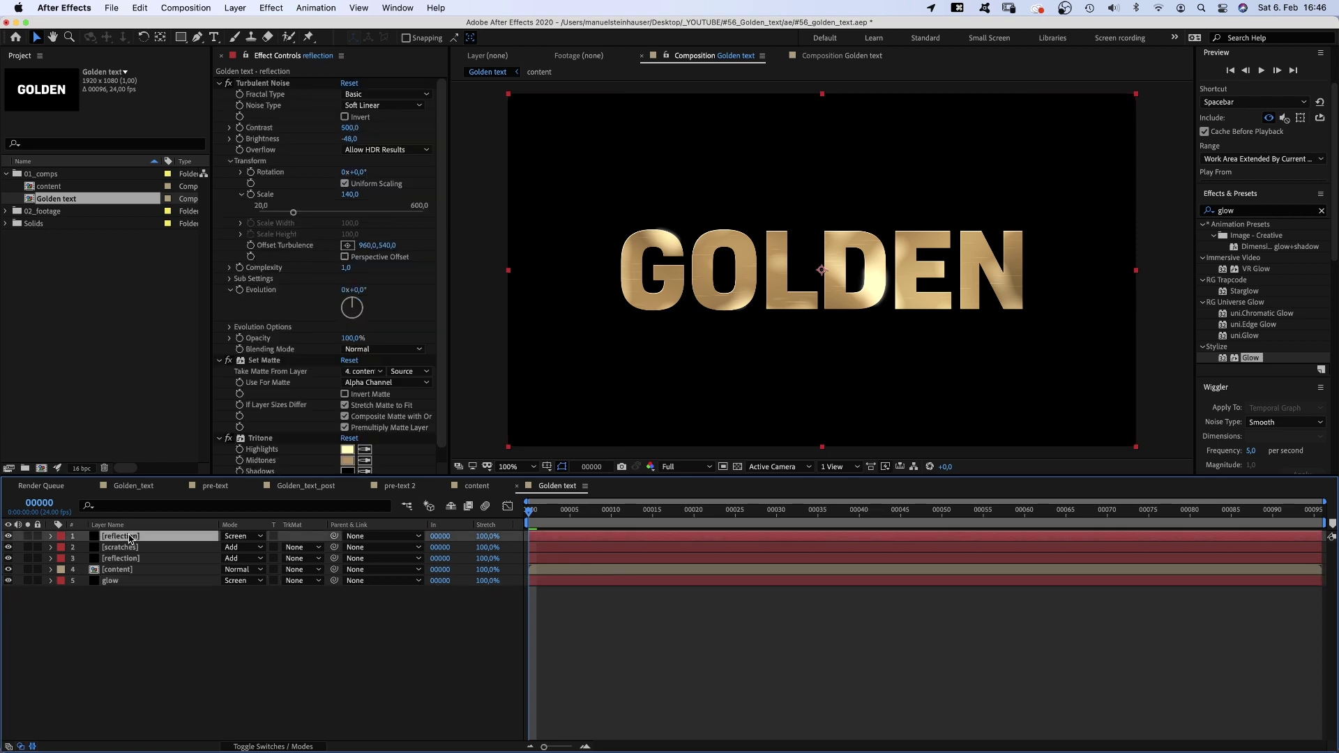
{"action": "left_click", "coordinate": [239, 290], "text": "alt"}
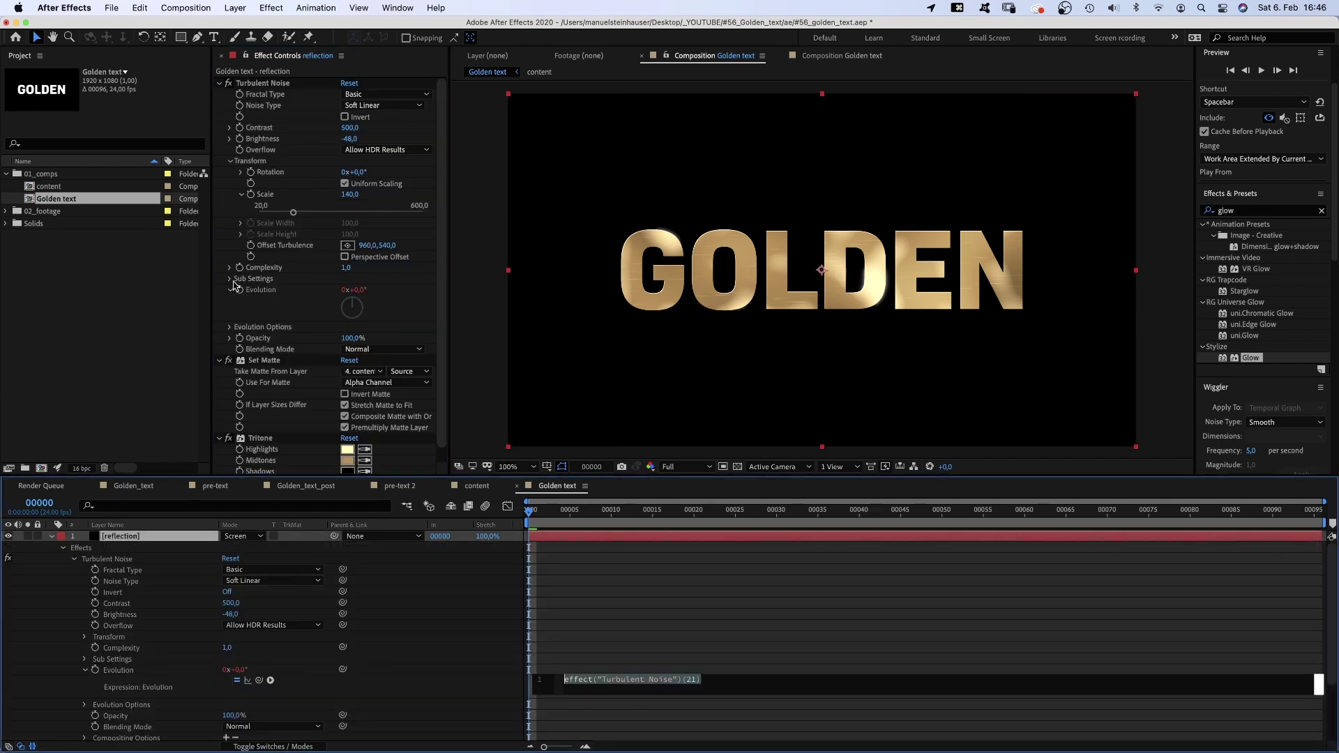
{"action": "type", "text": "time*"}
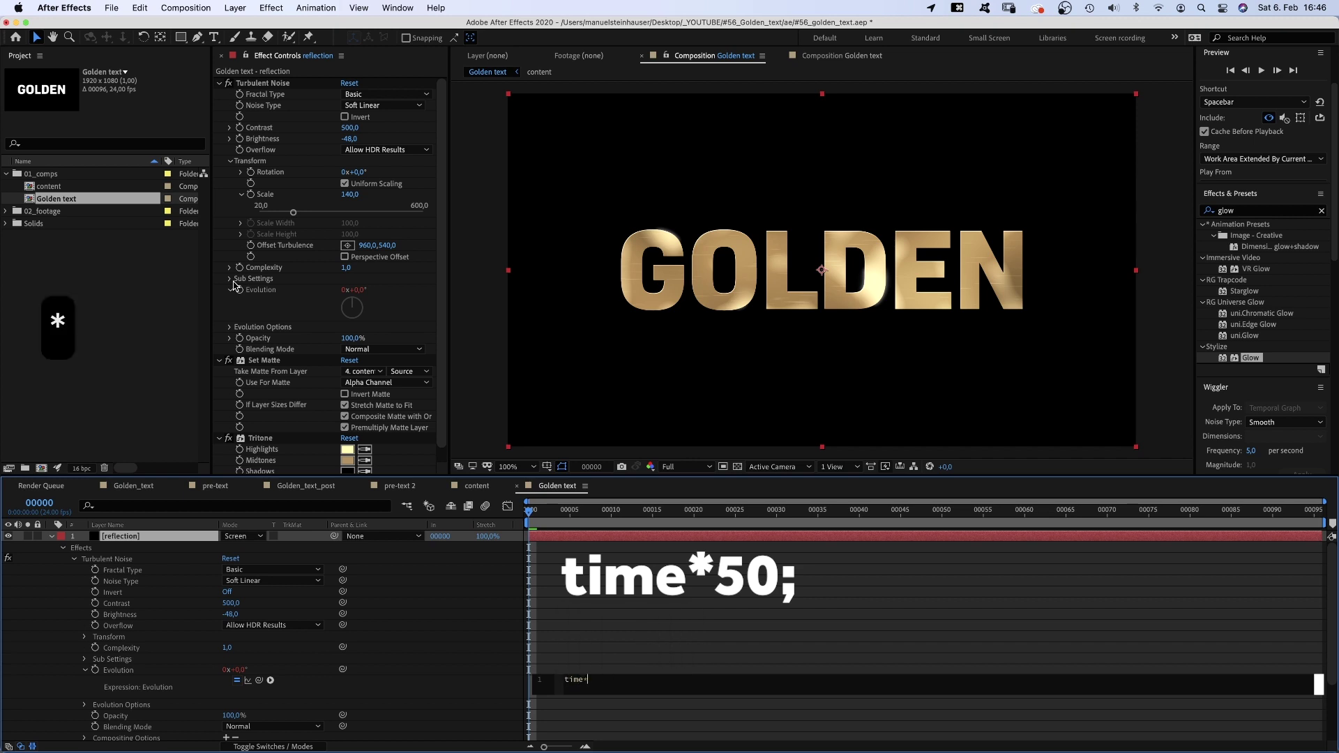
{"action": "type", "text": "50;"}
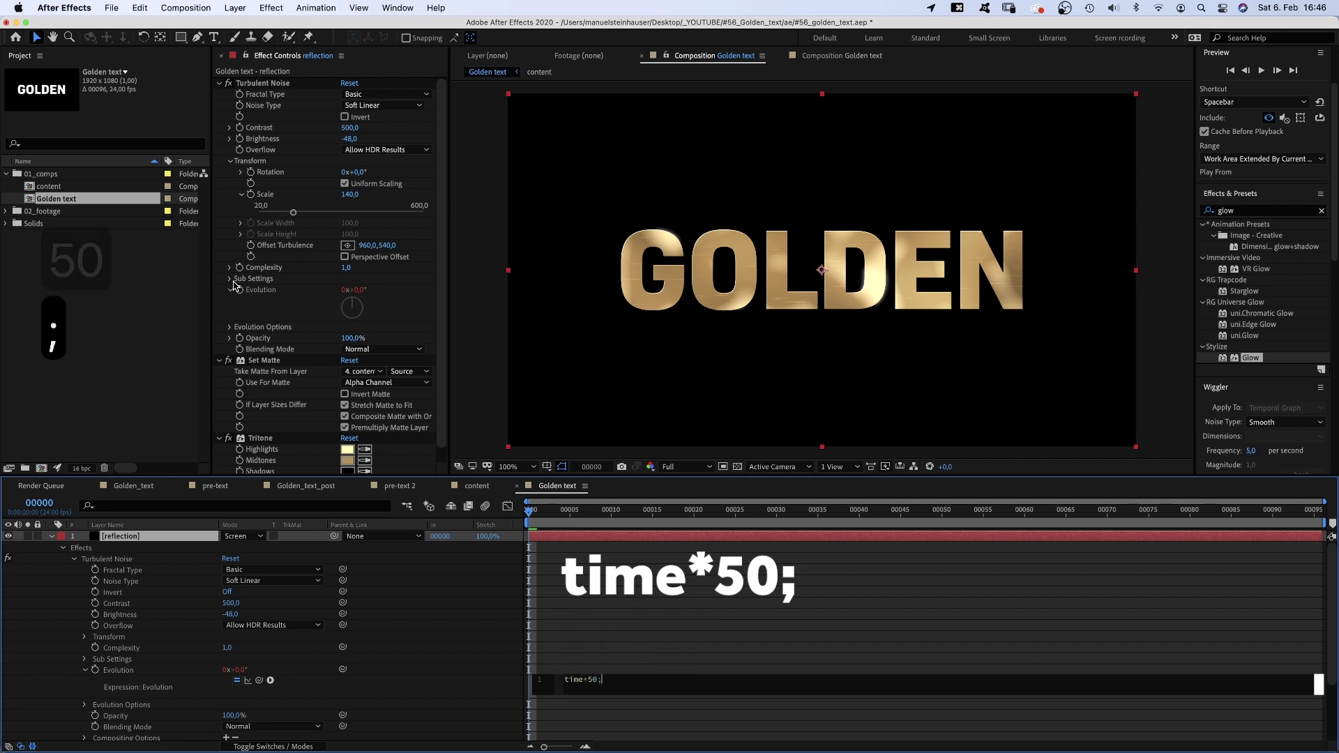
{"action": "left_click", "coordinate": [485, 598]}
{"action": "mouse_move", "coordinate": [537, 517]}
{"action": "left_mouse_down"}
{"action": "mouse_move", "coordinate": [741, 512]}
{"action": "mouse_move", "coordinate": [530, 513]}
{"action": "left_mouse_up"}
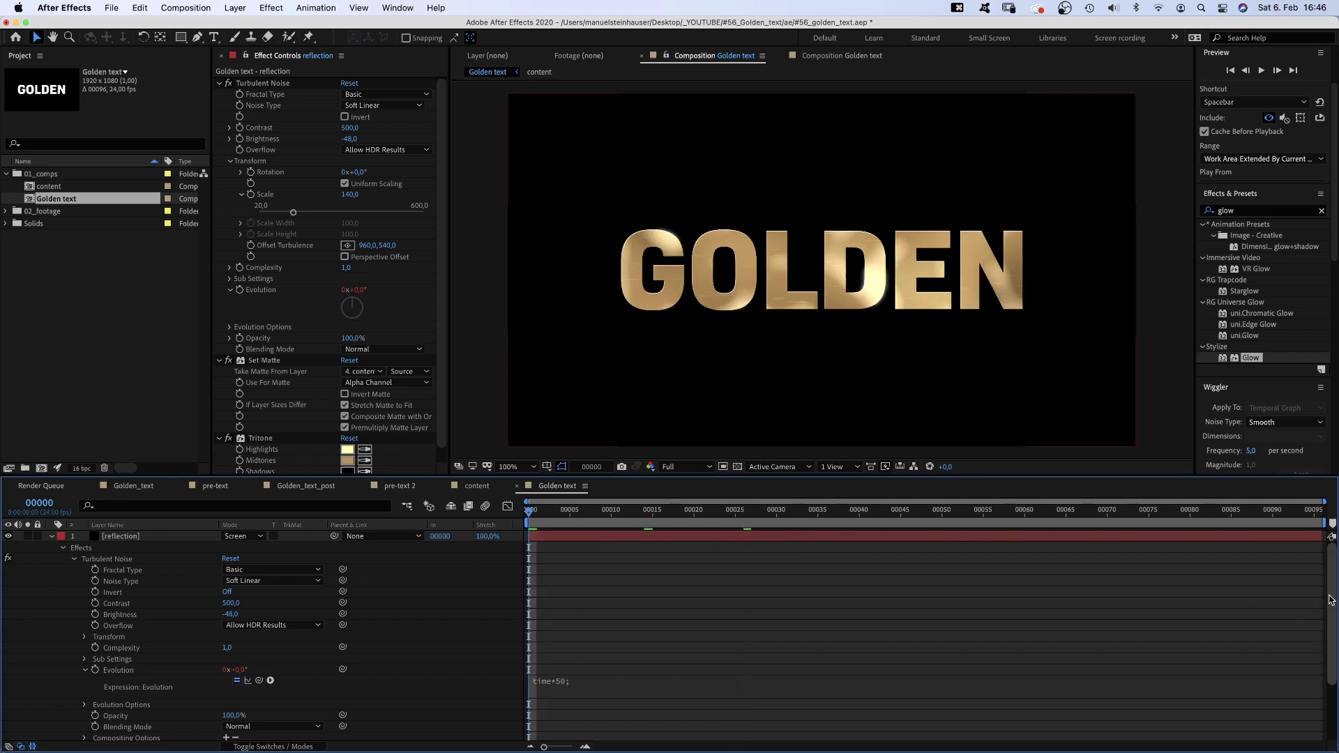
Pick-whip the glow layer's Evolution to the reflection's Evolution and preview the animation.
{"action": "scroll", "coordinate": [1280, 612], "scroll_direction": "down", "scroll_amount": 5}
{"action": "left_click", "coordinate": [50, 735]}
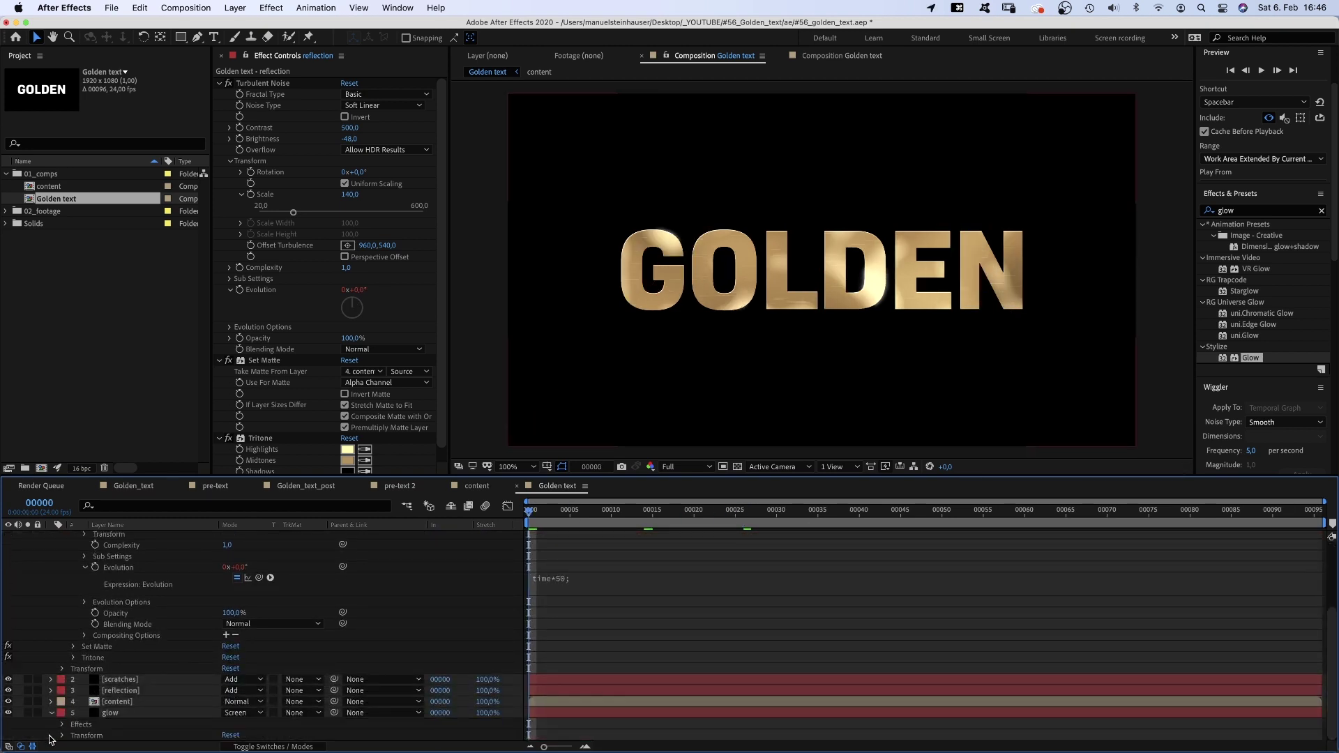
{"action": "left_click", "coordinate": [62, 725]}
{"action": "left_click", "coordinate": [73, 703]}
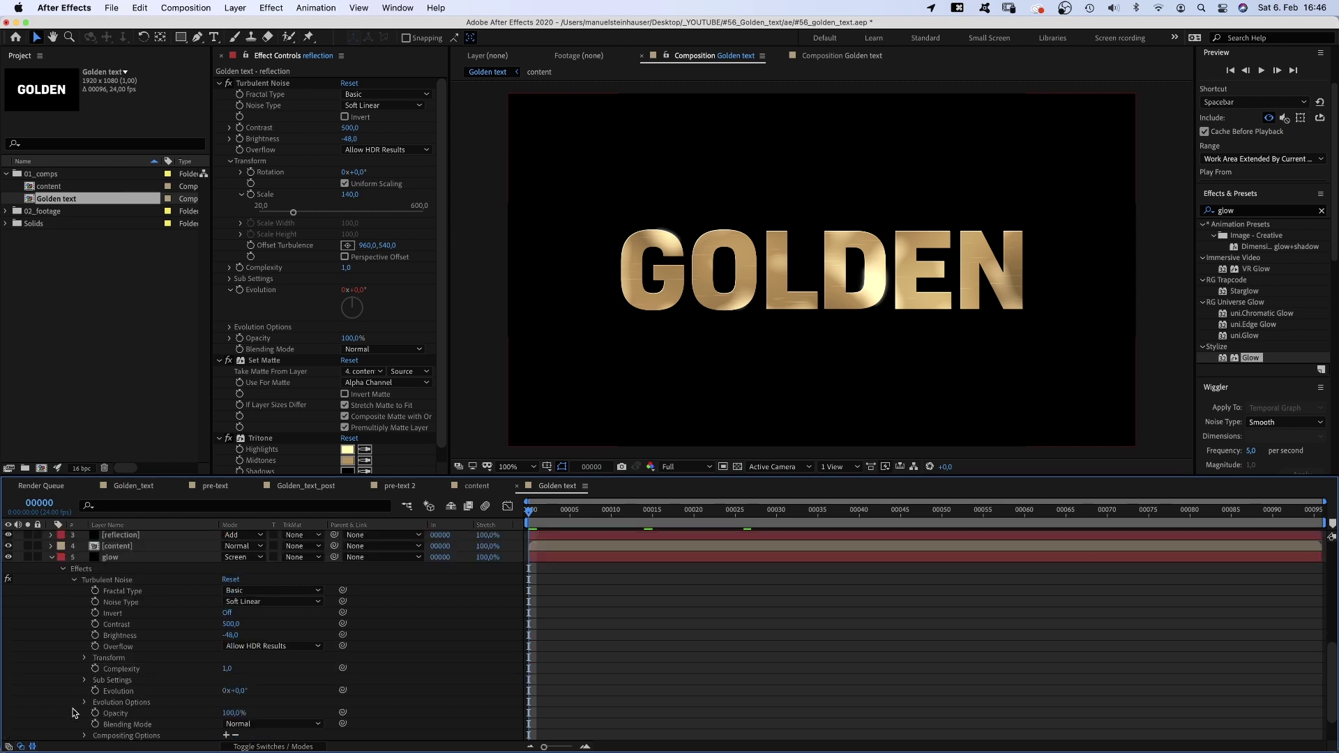
{"action": "left_click_drag", "start_coordinate": [343, 691], "coordinate": [253, 633]}
{"action": "left_click_drag", "start_coordinate": [1327, 640], "coordinate": [1327, 558]}
{"action": "key", "text": "space"}
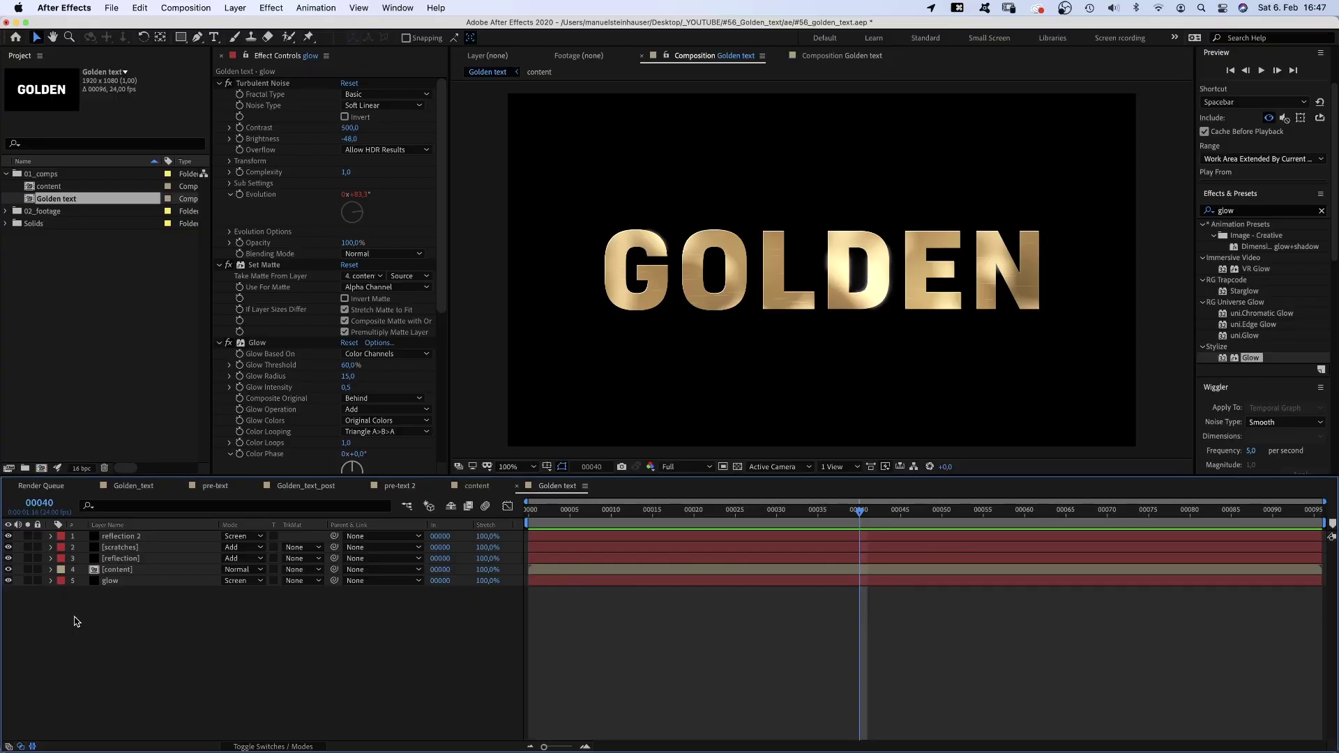
Create a new solid layer named 'edge'.
{"action": "key", "text": "super+y"}
{"action": "type", "text": "edge"}
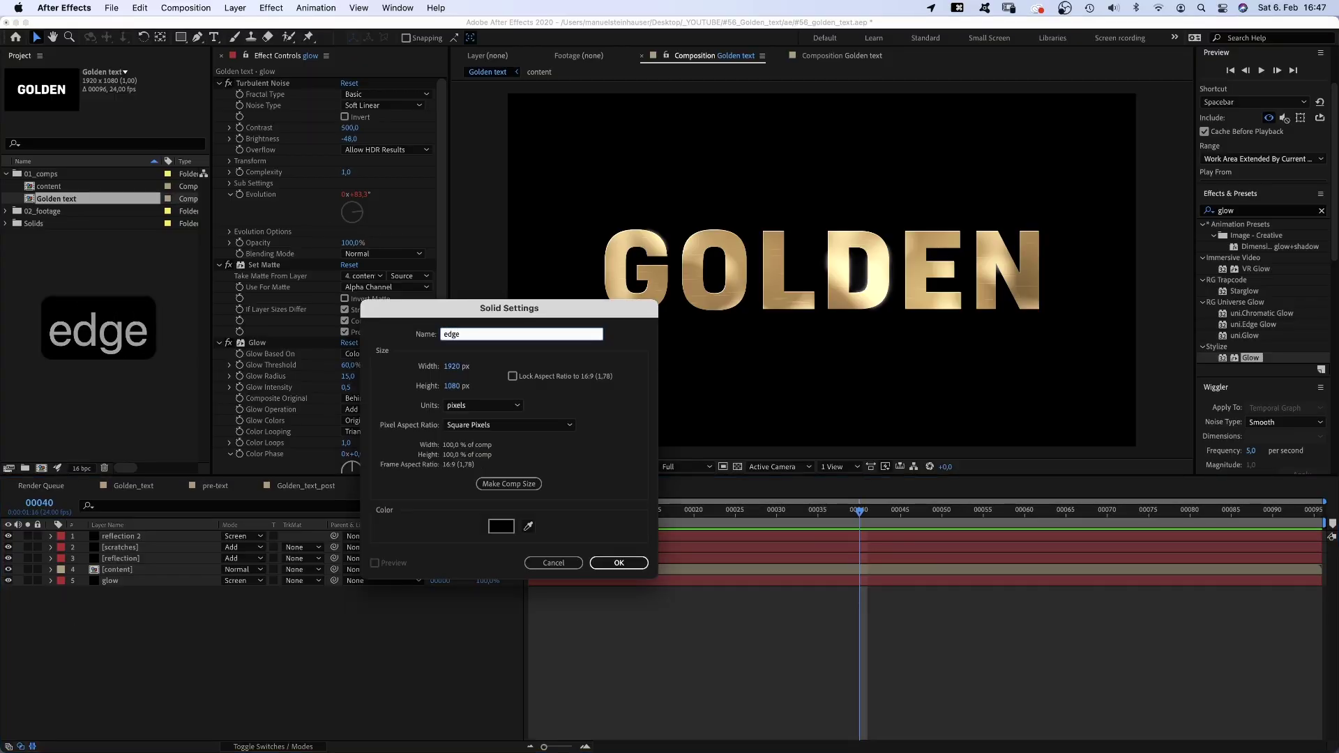
{"action": "key", "text": "Return"}
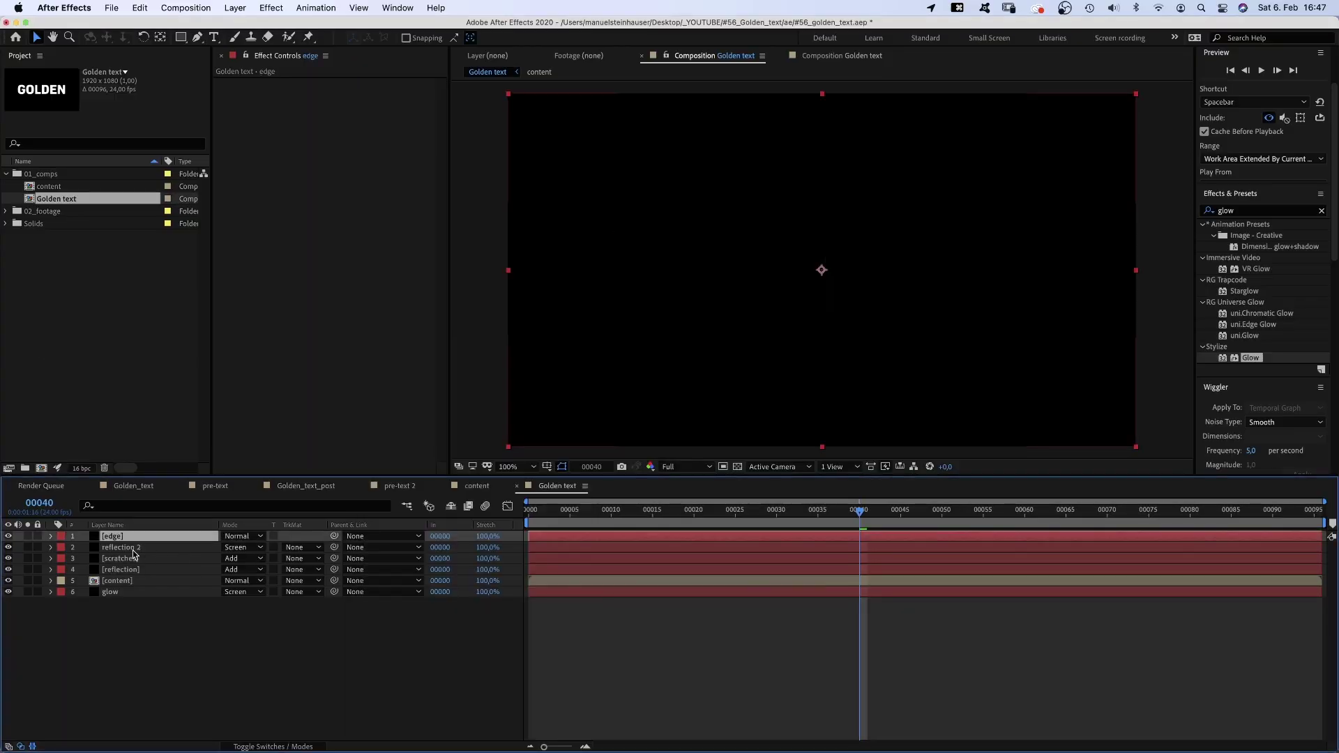
Copy reflection 2's Set Matte effect and paste it onto the edge layer.
{"action": "left_click", "coordinate": [131, 550]}
{"action": "left_click", "coordinate": [272, 361]}
{"action": "key", "text": "super+c"}
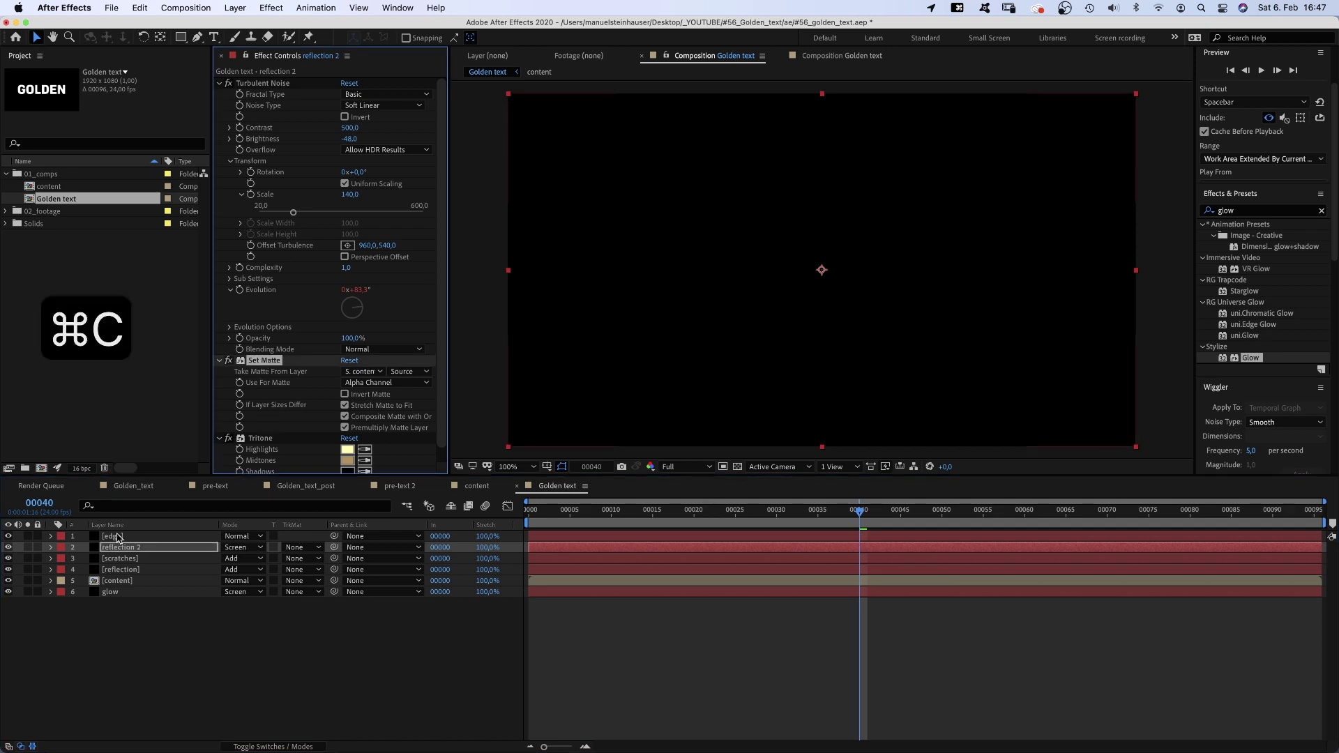
{"action": "left_click", "coordinate": [117, 537]}
{"action": "key", "text": "super+v"}
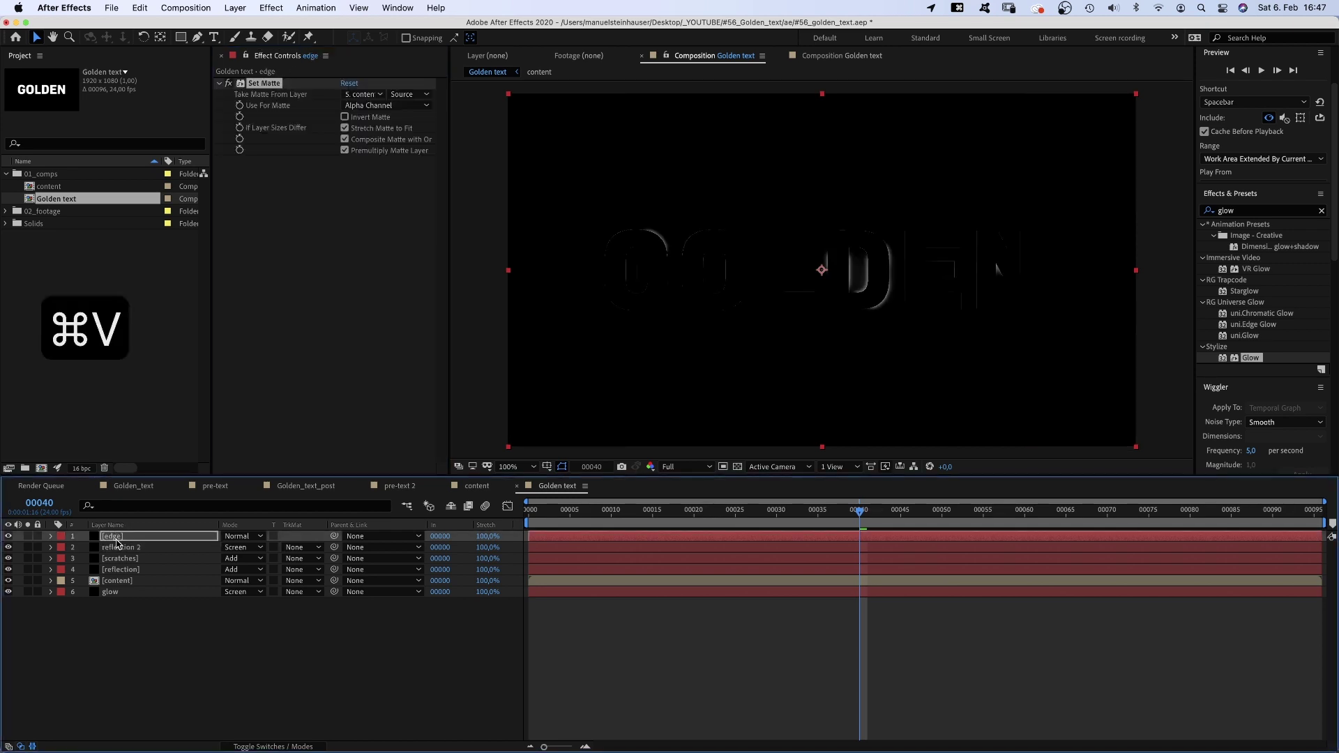
{"action": "left_click", "coordinate": [1246, 211]}
Apply Gradient Ramp to edge with Start of Ramp Y 581 and End of Ramp Y 580.
{"action": "type", "text": "gradient"}
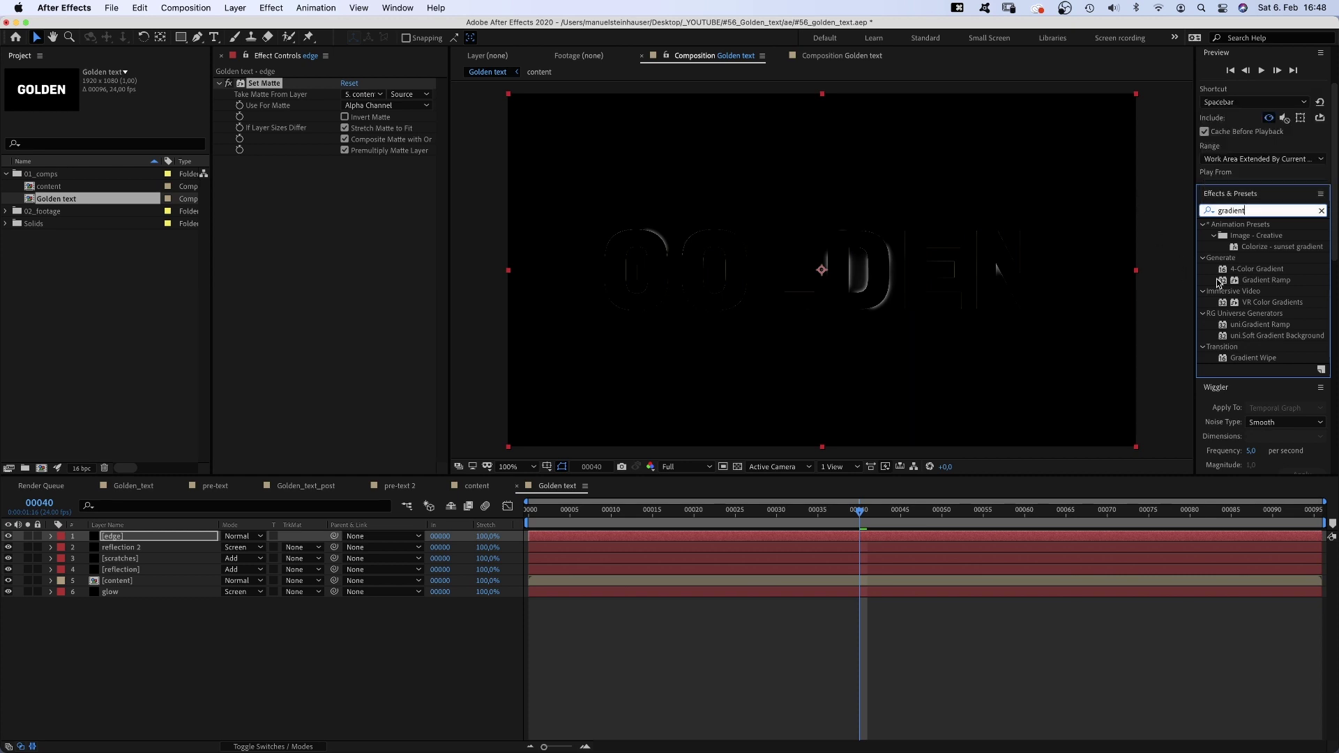
{"action": "left_click_drag", "start_coordinate": [1227, 280], "coordinate": [303, 305]}
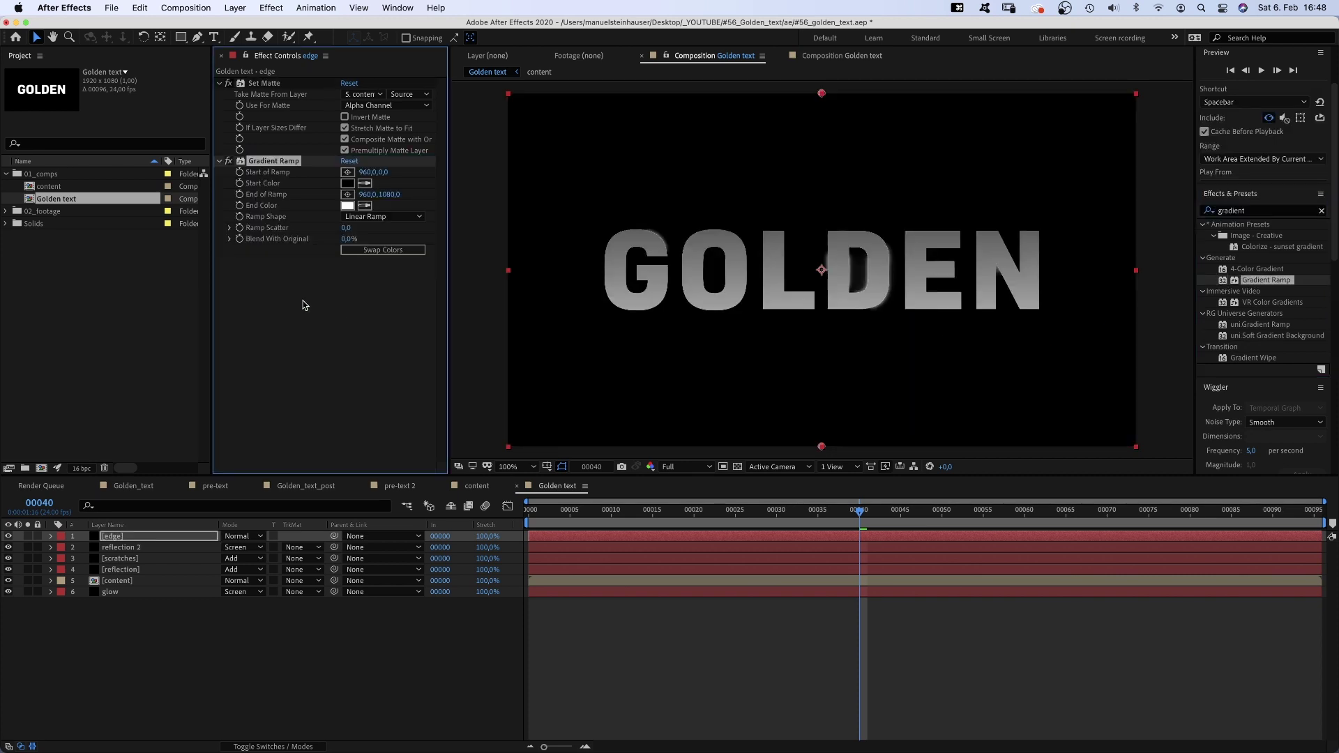
{"action": "left_click", "coordinate": [382, 175]}
{"action": "type", "text": "581"}
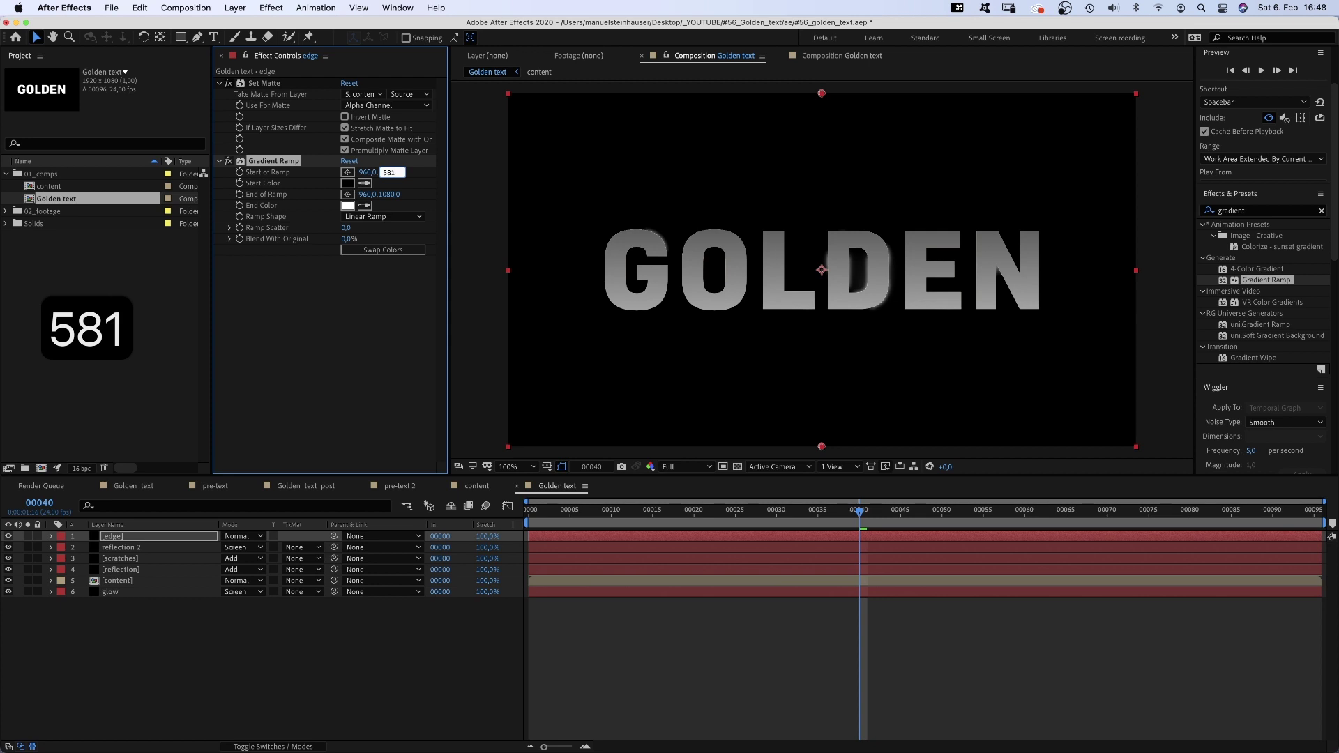
{"action": "key", "text": "Return"}
{"action": "left_click", "coordinate": [384, 201]}
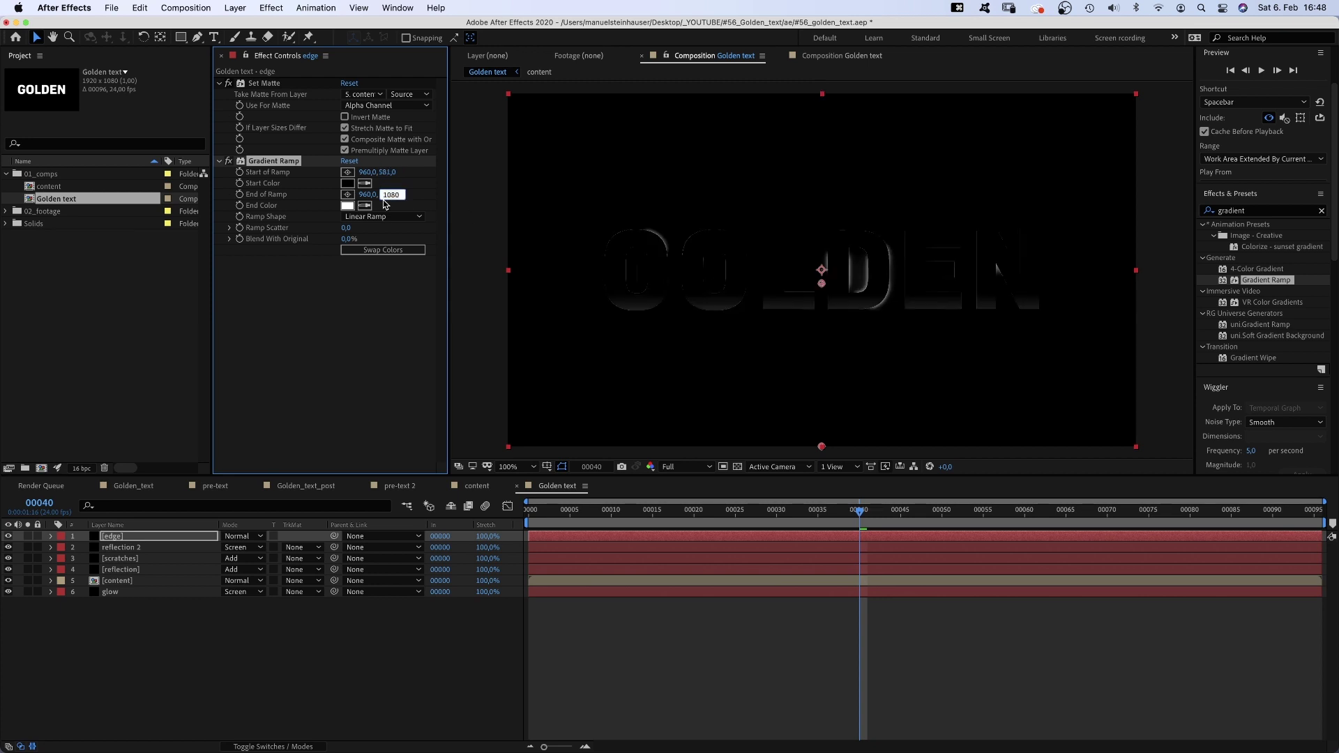
{"action": "type", "text": "580"}
{"action": "key", "text": "Return"}
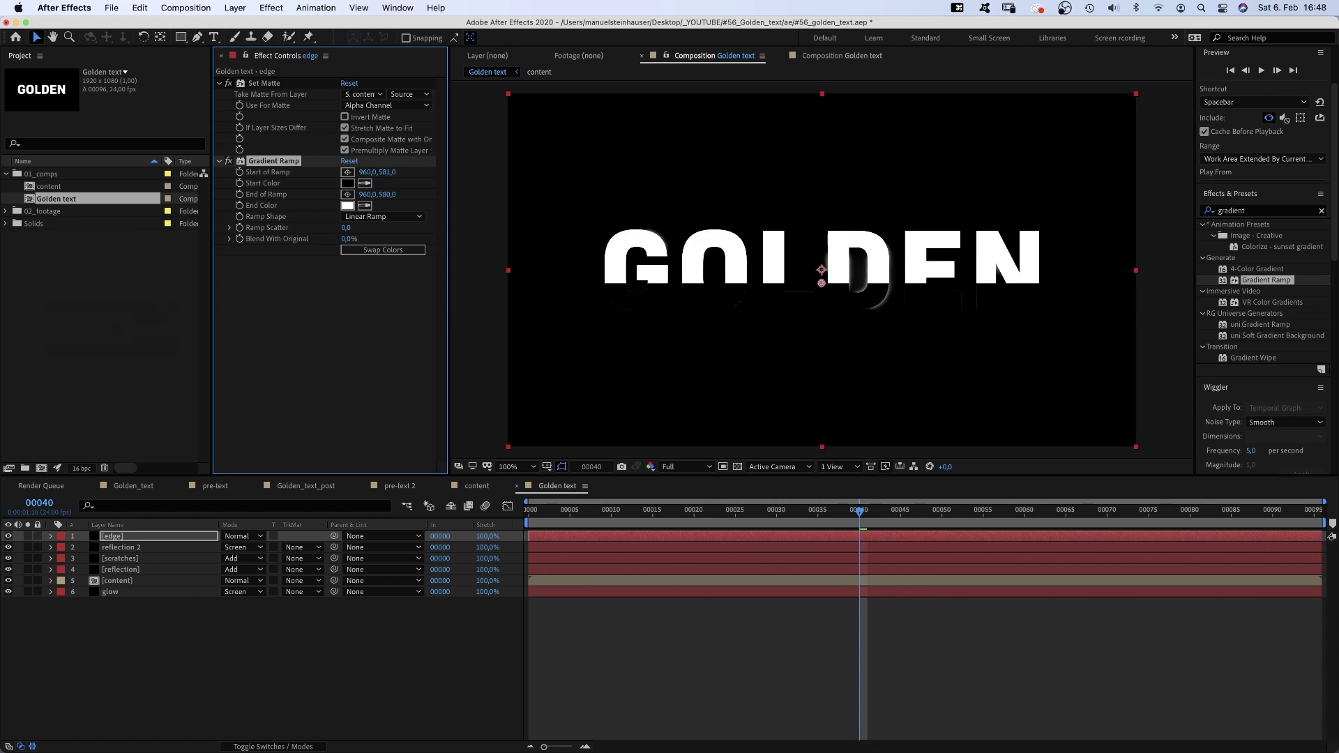
{"action": "left_click_drag", "start_coordinate": [387, 197], "coordinate": [368, 194]}
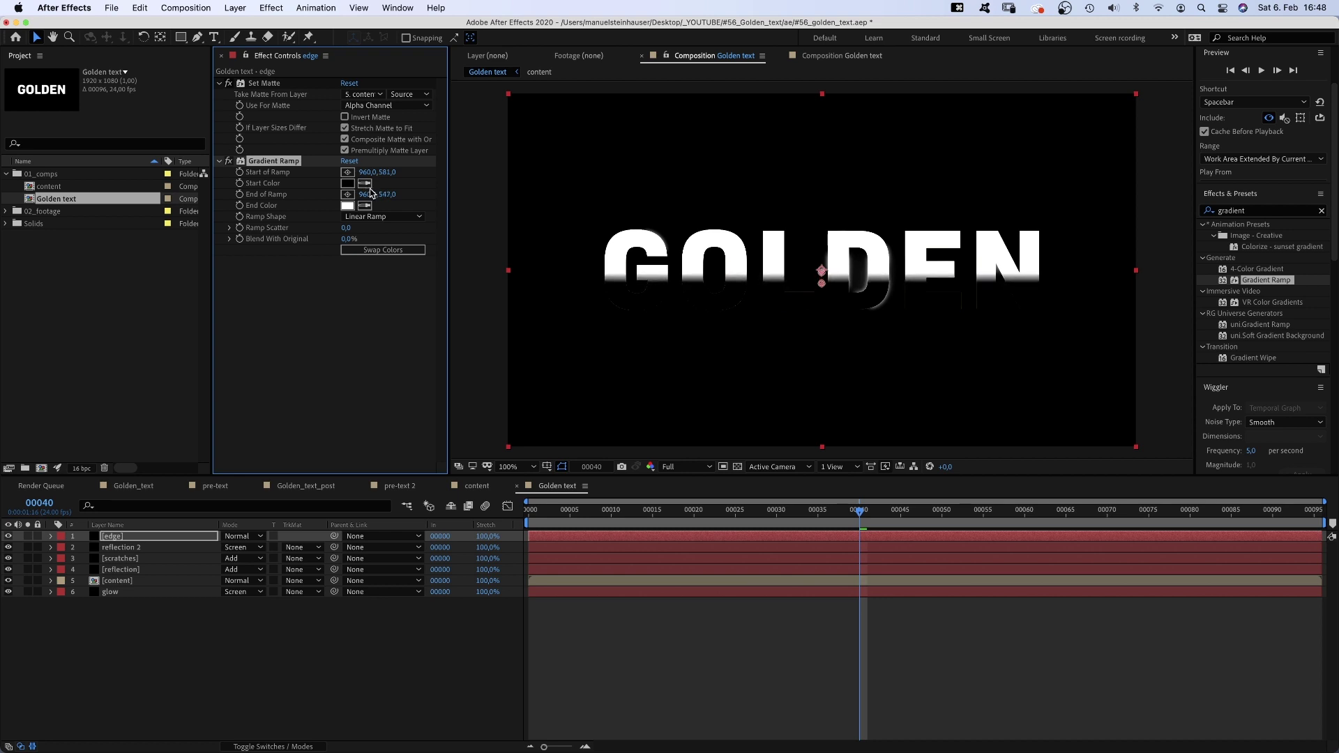
{"action": "key", "text": "super+z"}
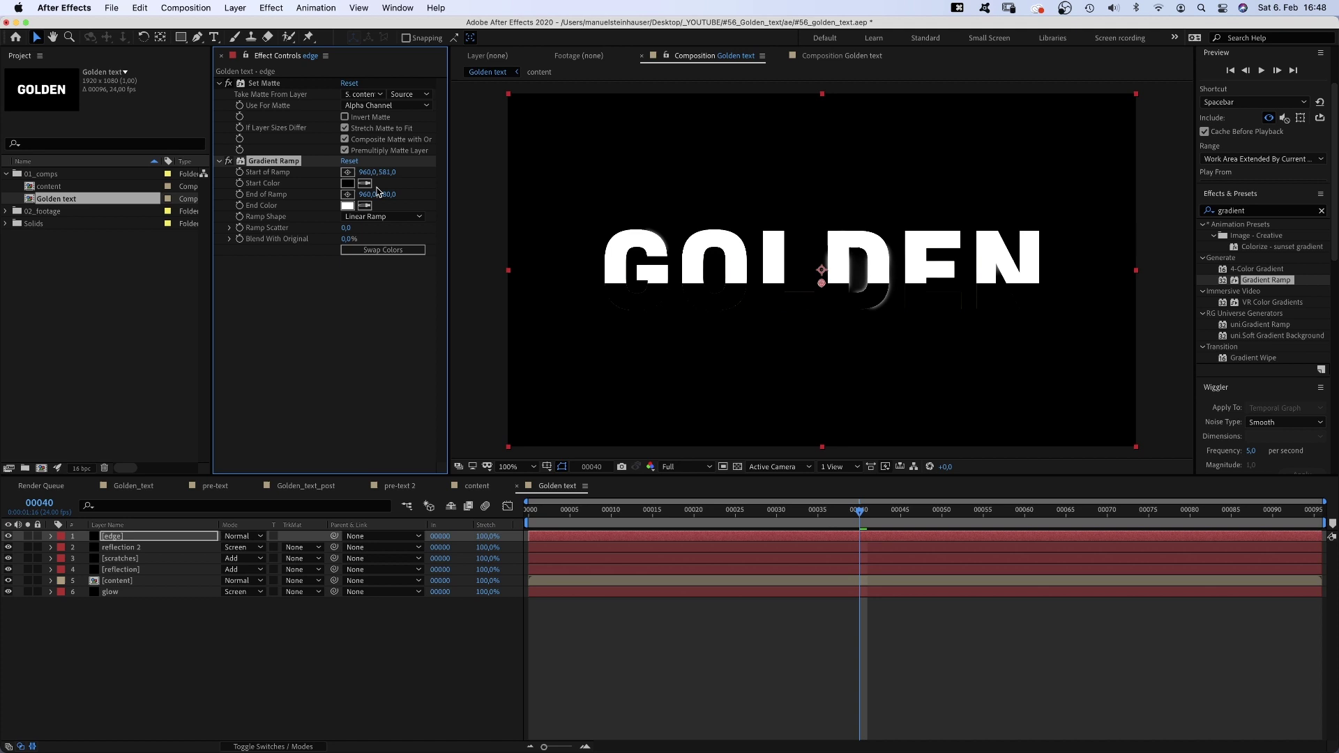
{"action": "left_click", "coordinate": [181, 38]}
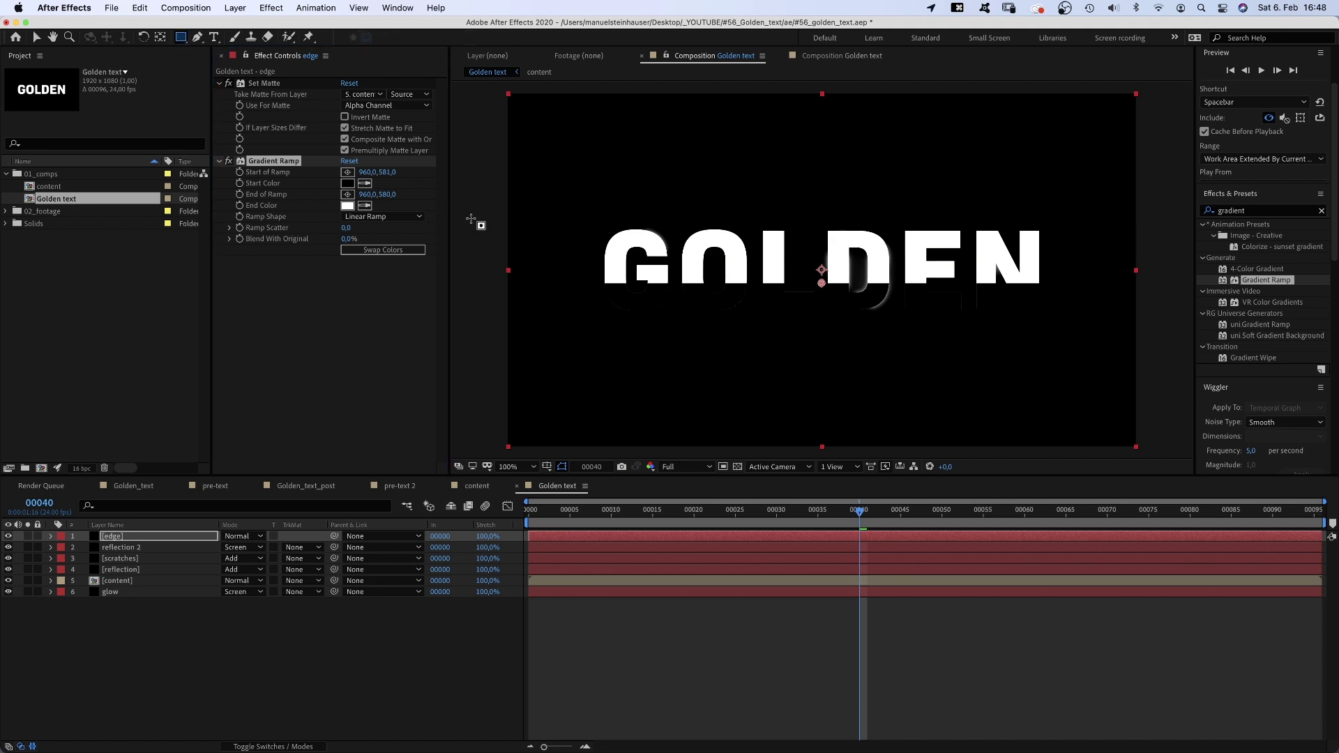
Draw a thin rectangular mask across the text with a 65-pixel vertical feather.
{"action": "left_click_drag", "start_coordinate": [492, 266], "coordinate": [1167, 297]}
{"action": "key", "text": "v"}
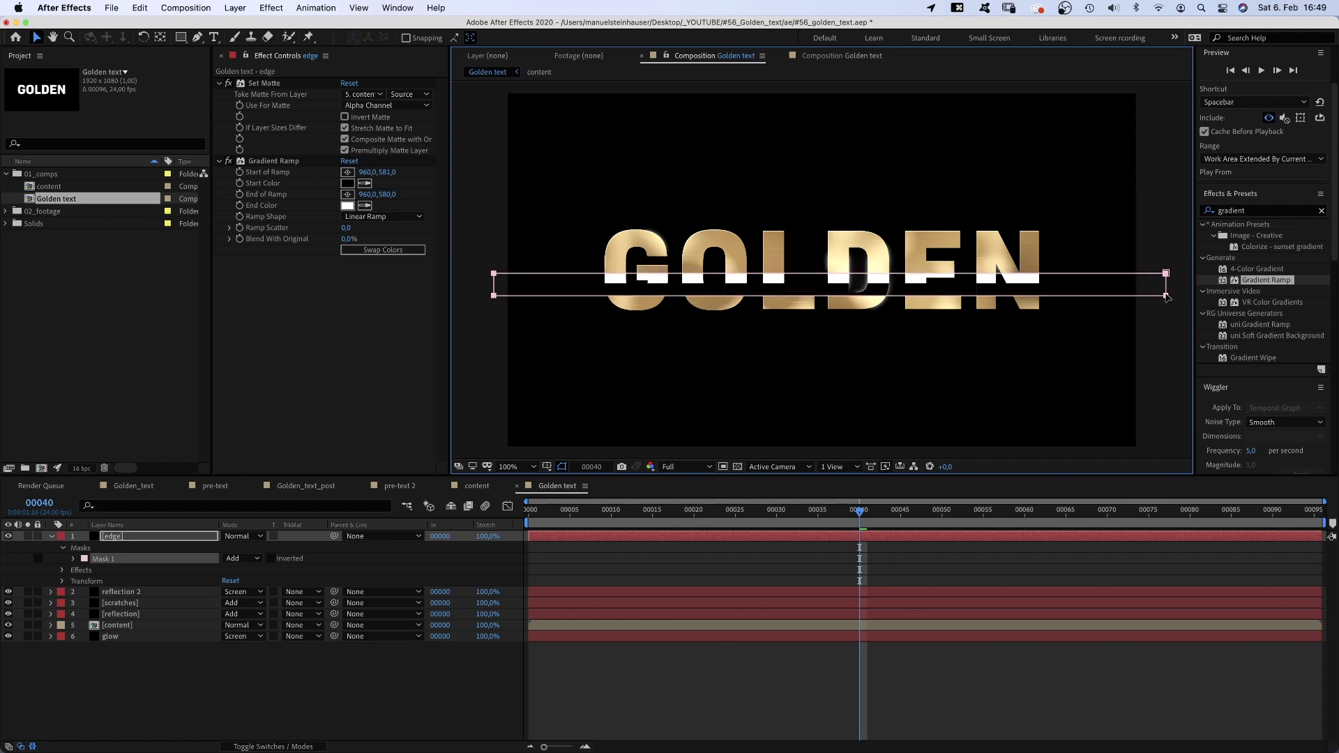
{"action": "left_click", "coordinate": [73, 559]}
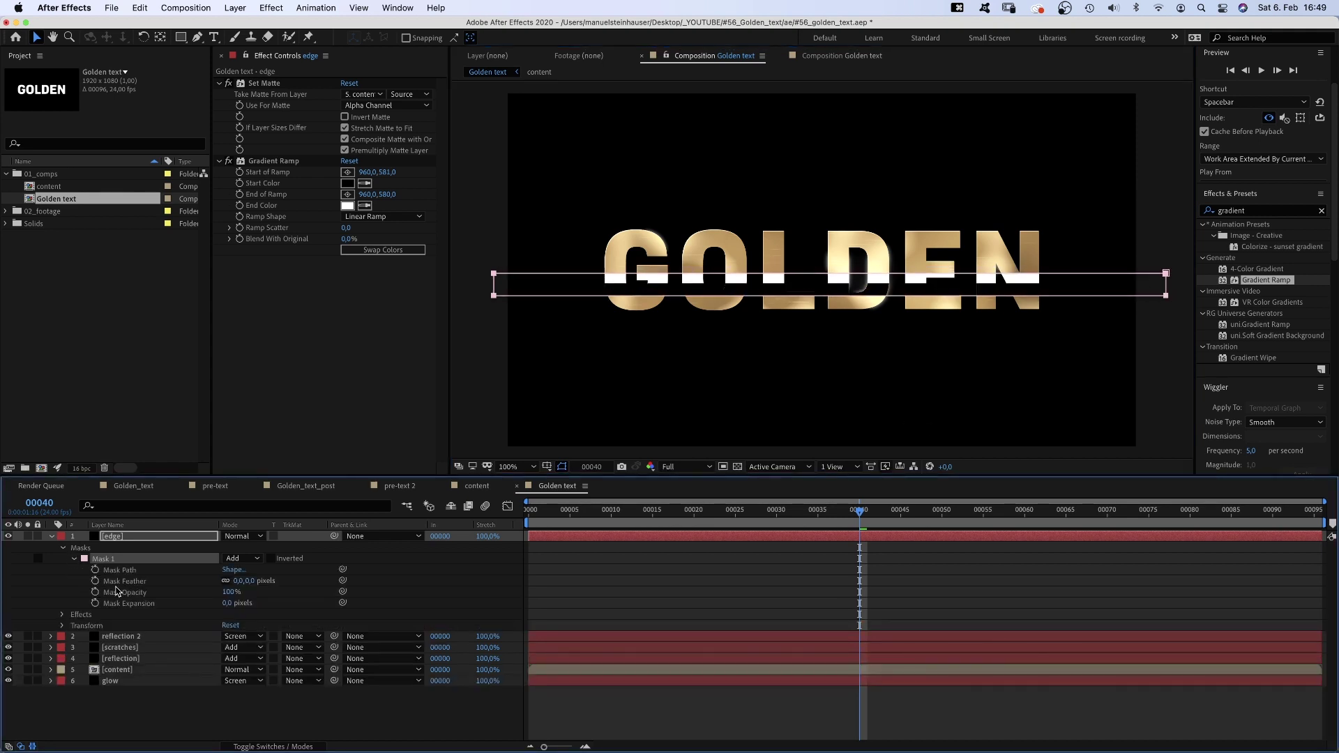
{"action": "left_click", "coordinate": [250, 581]}
{"action": "type", "text": "65"}
{"action": "key", "text": "Return"}
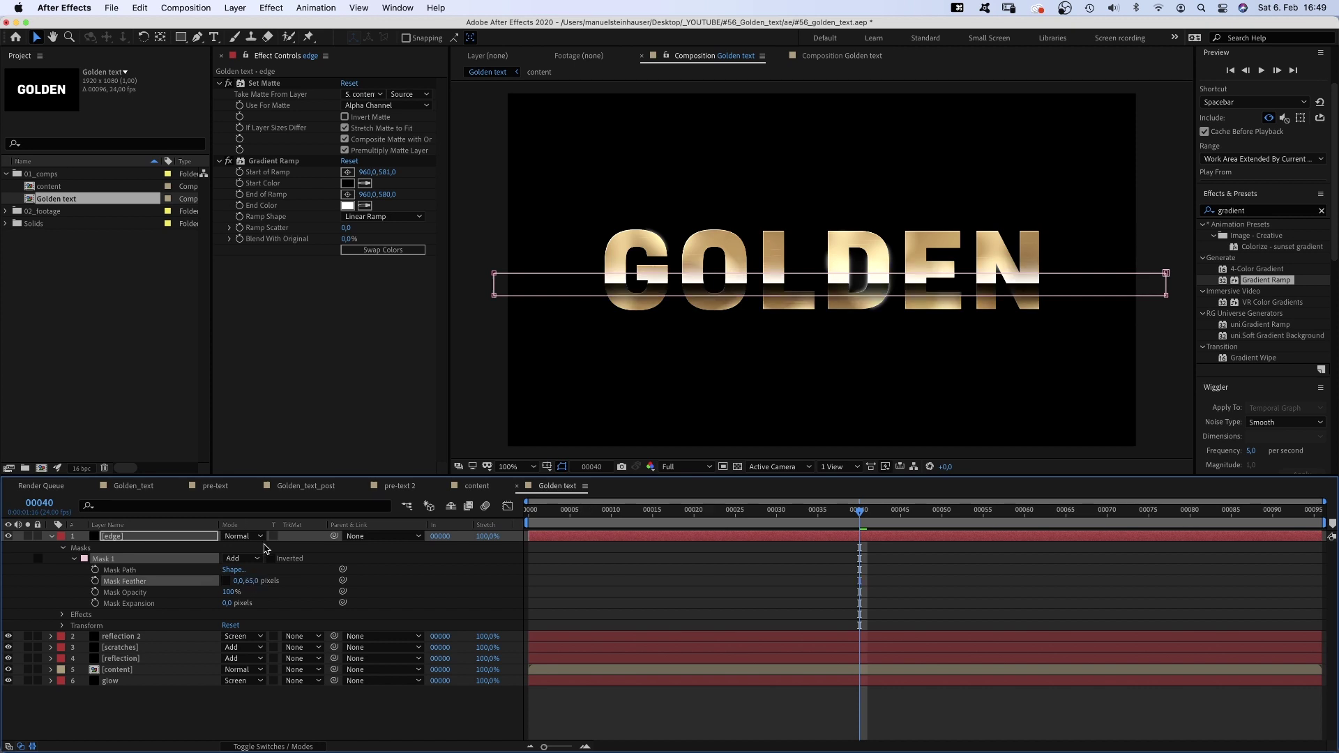
Set the edge layer's Opacity to 60% and return to frame 0.
{"action": "key", "text": "t"}
{"action": "left_click", "coordinate": [228, 547]}
{"action": "type", "text": "60"}
{"action": "key", "text": "Return"}
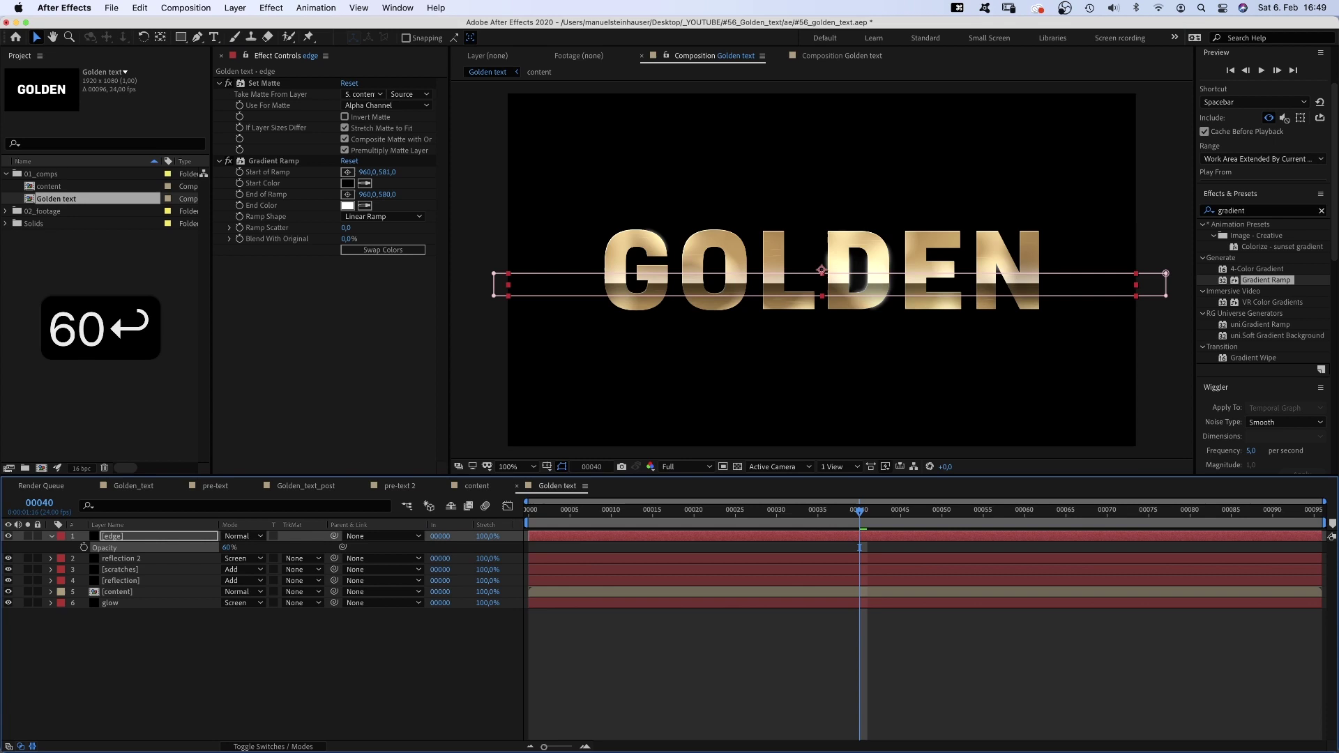
{"action": "left_click_drag", "start_coordinate": [627, 512], "coordinate": [442, 538]}
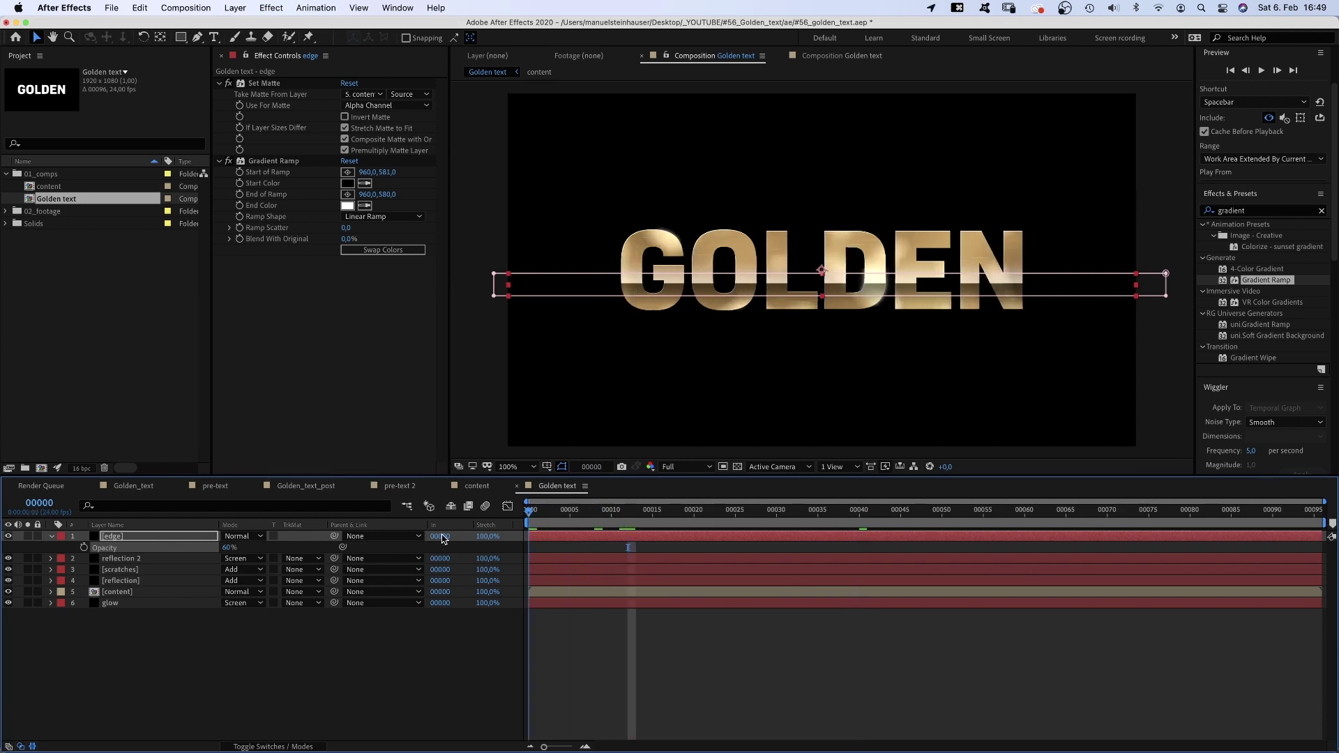
At frame 0, set starting keyframes on the Gradient Ramp points and the edge layer's Mask 1 path.
{"action": "left_click", "coordinate": [242, 177]}
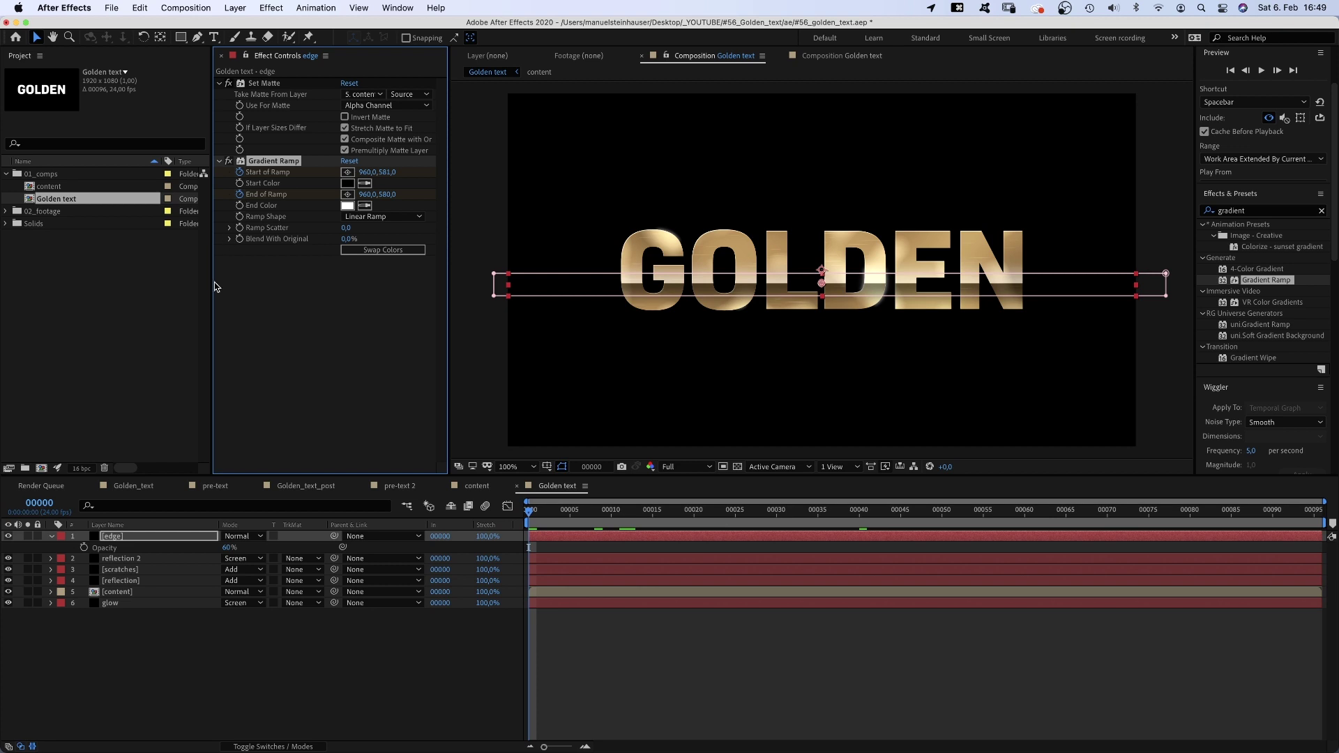
{"action": "left_click", "coordinate": [51, 536]}
{"action": "left_click", "coordinate": [51, 535]}
{"action": "left_click", "coordinate": [64, 547]}
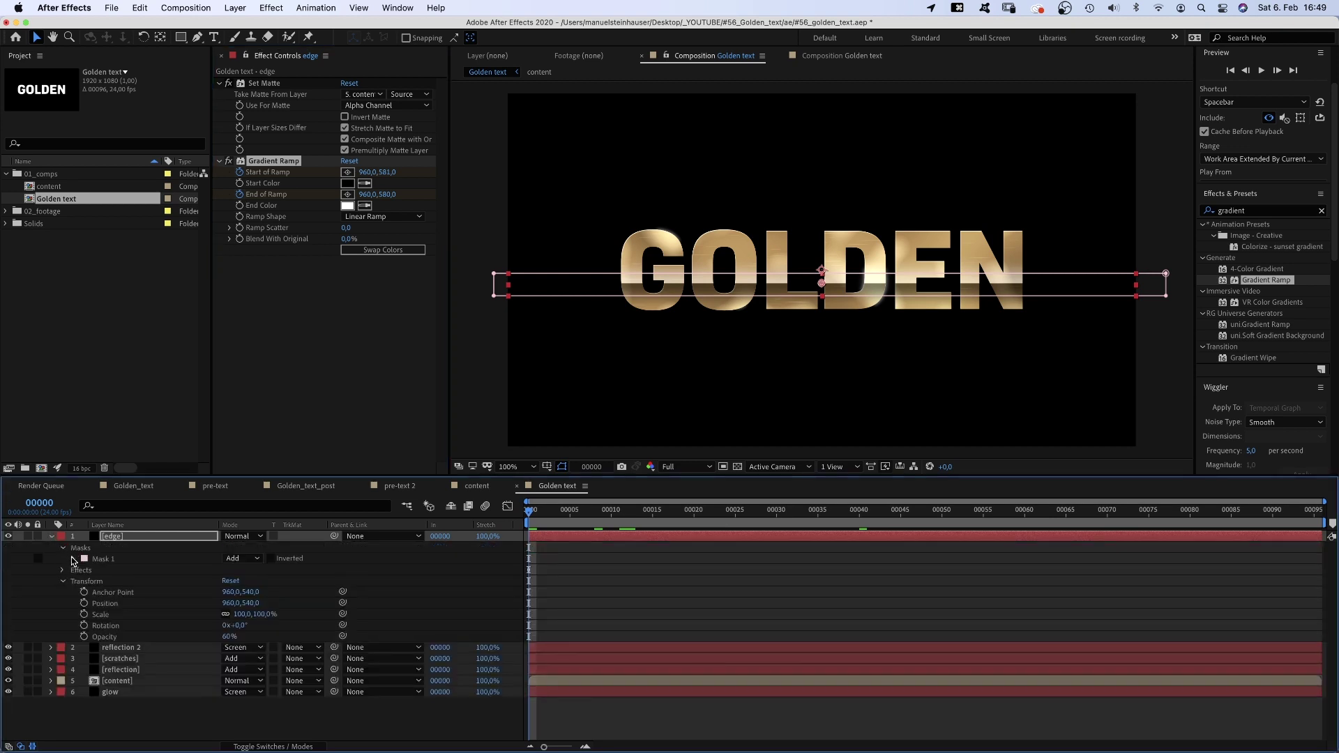
{"action": "left_click", "coordinate": [75, 559]}
{"action": "left_click", "coordinate": [96, 570]}
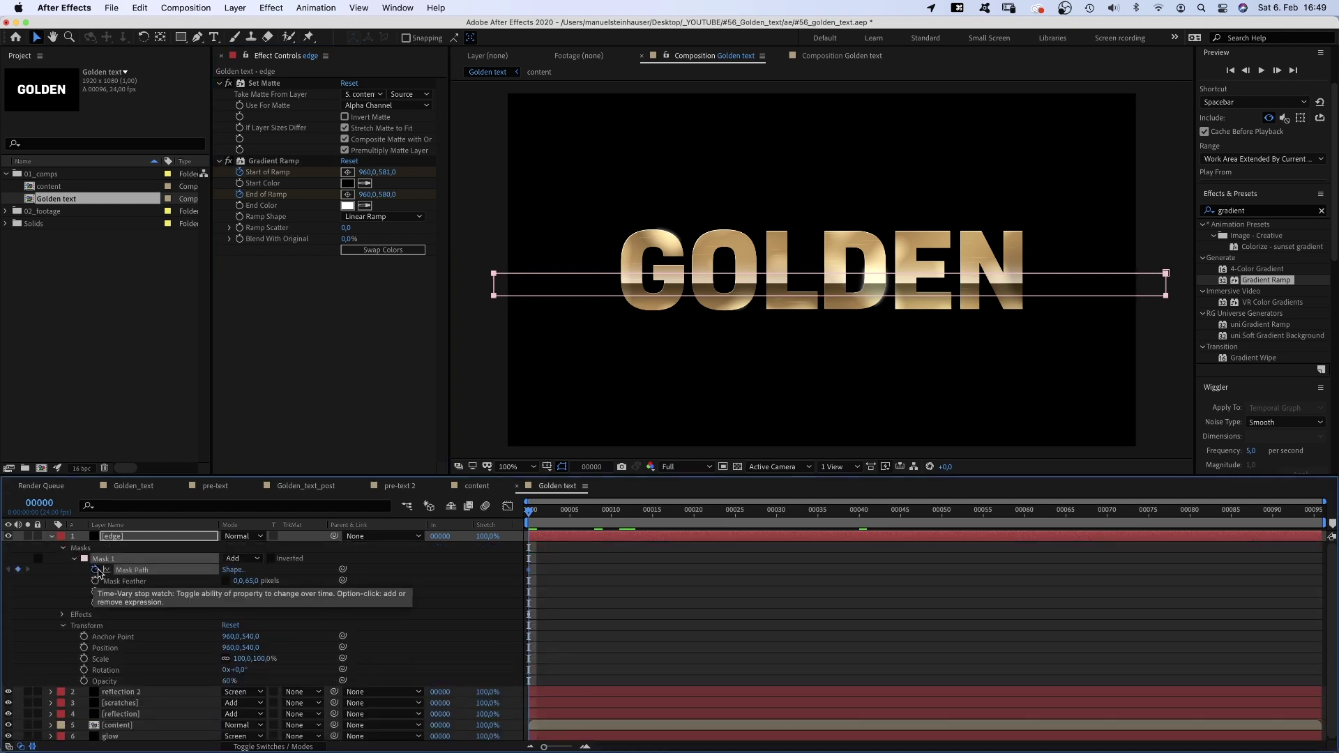
{"action": "key", "text": "u"}
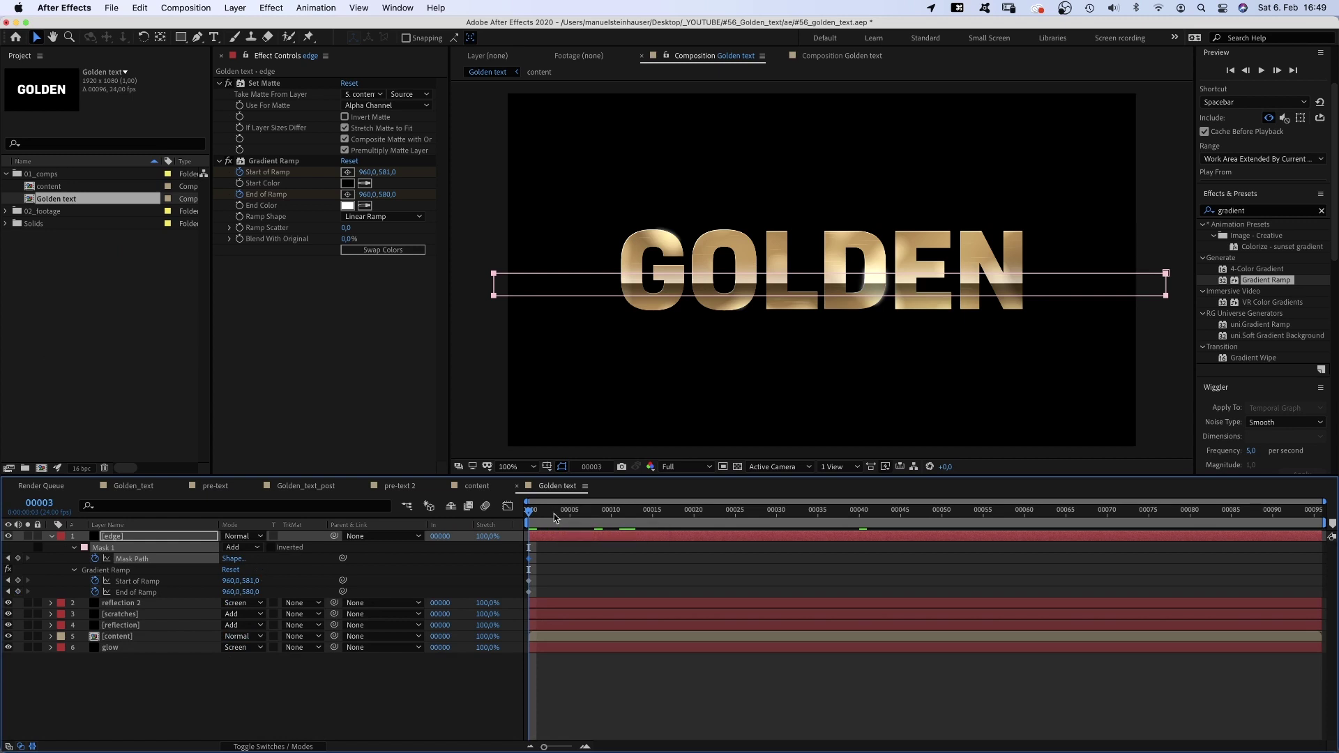
At frame 95, set the ramp's Start Y to 531 and End Y to 530.
{"action": "left_click_drag", "start_coordinate": [554, 516], "coordinate": [1317, 544]}
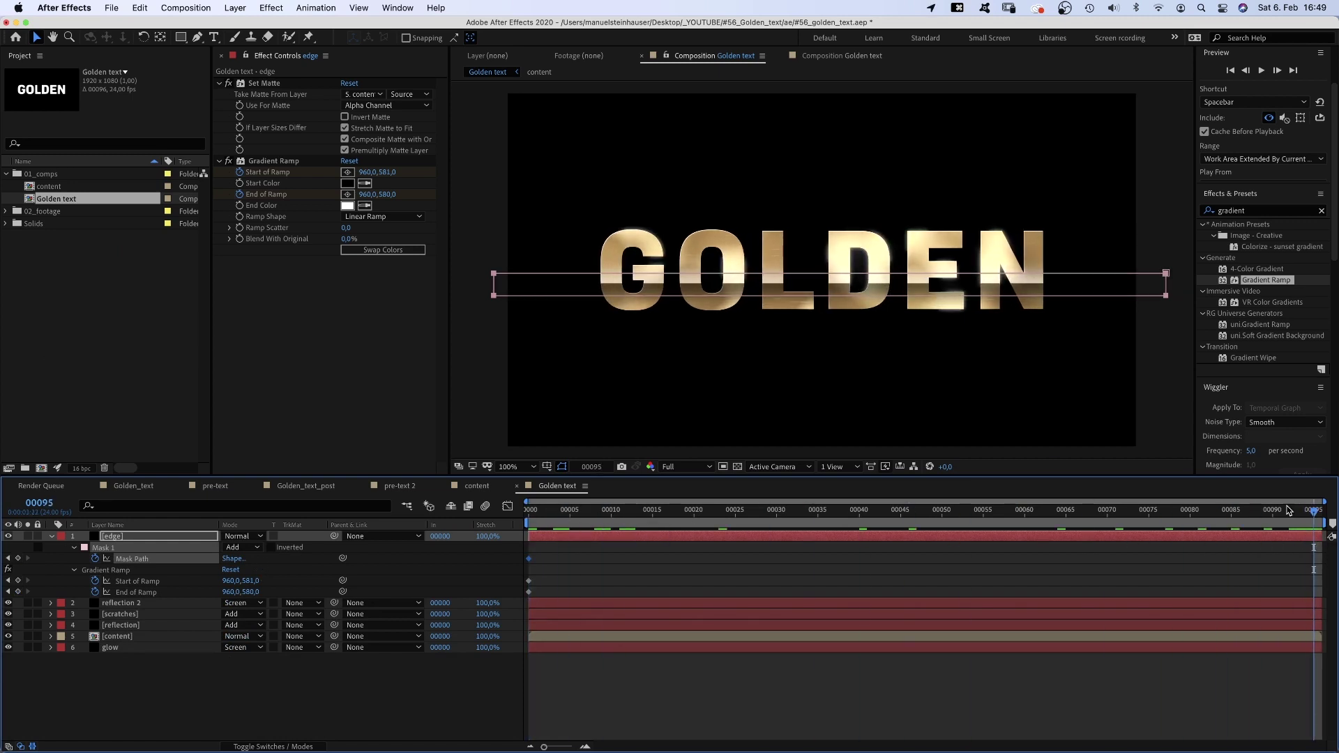
{"action": "left_click", "coordinate": [387, 172]}
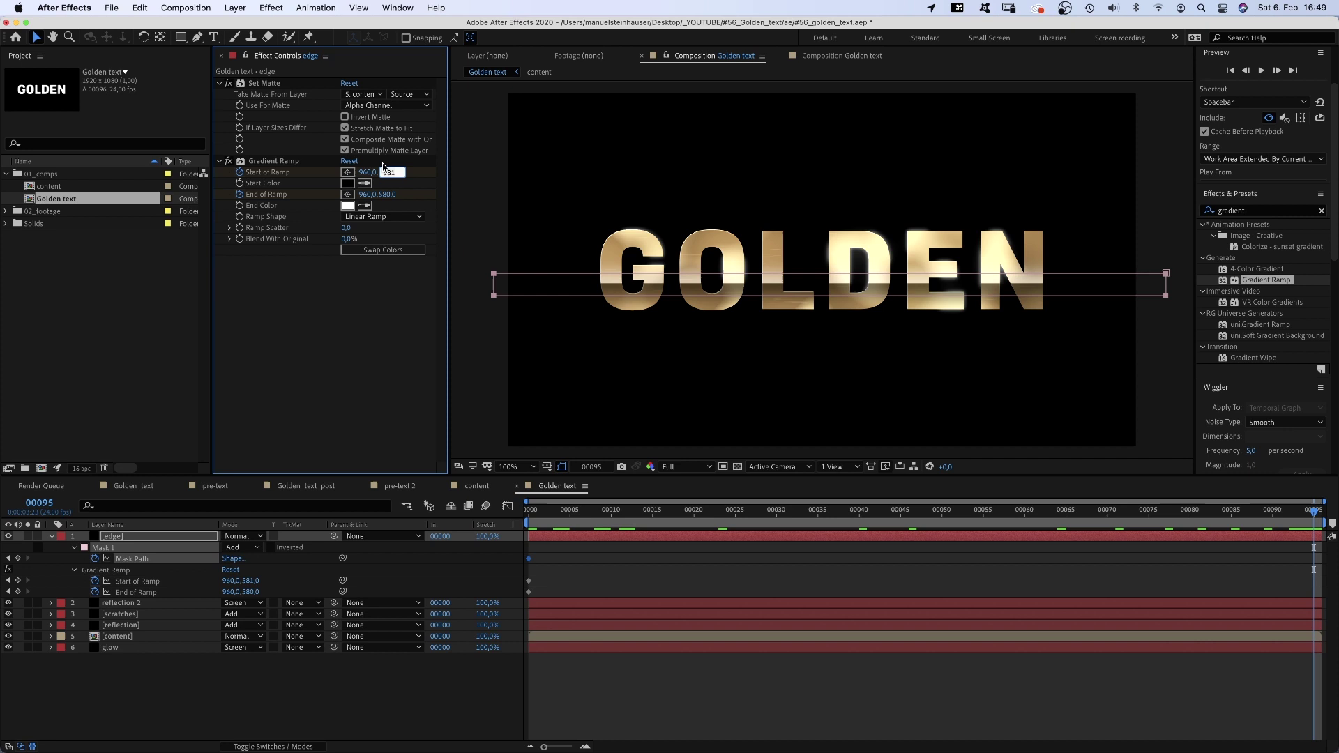
{"action": "type", "text": "531"}
{"action": "key", "text": "Return"}
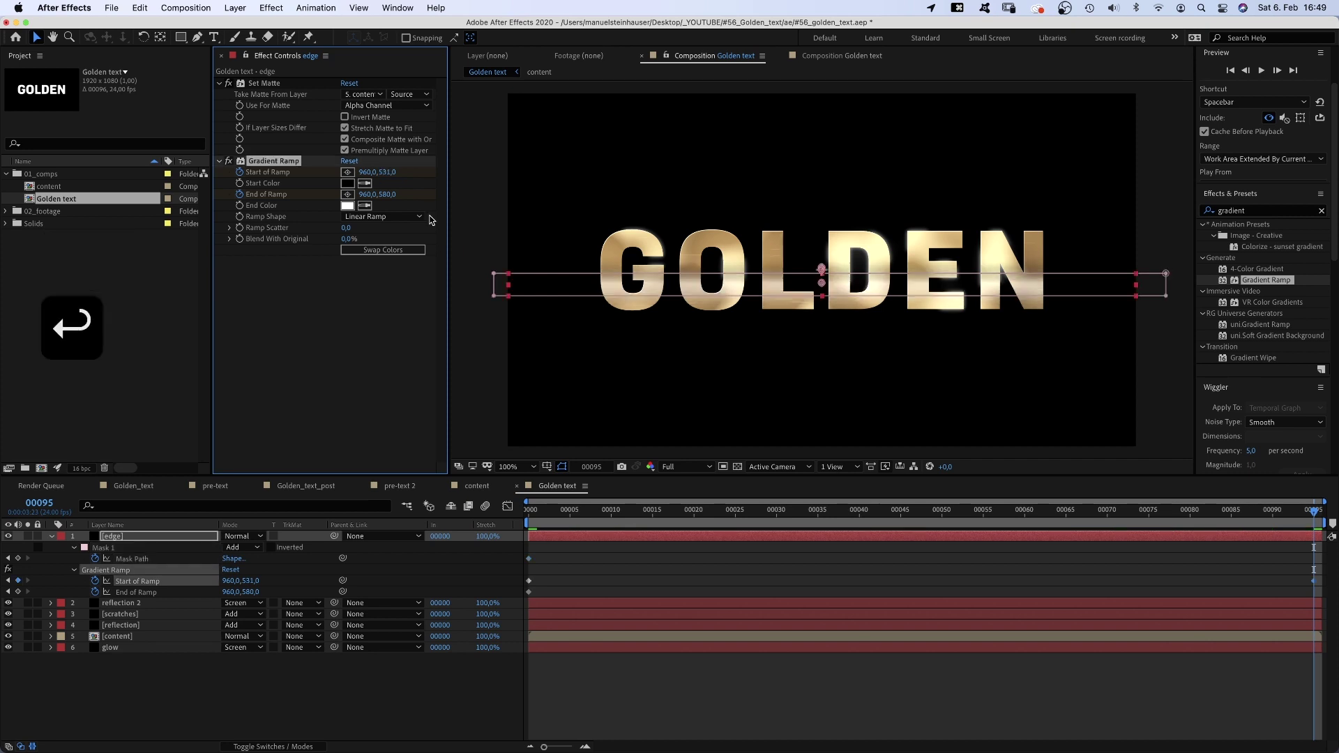
{"action": "left_click", "coordinate": [387, 194]}
{"action": "type", "text": "530"}
{"action": "key", "text": "Return"}
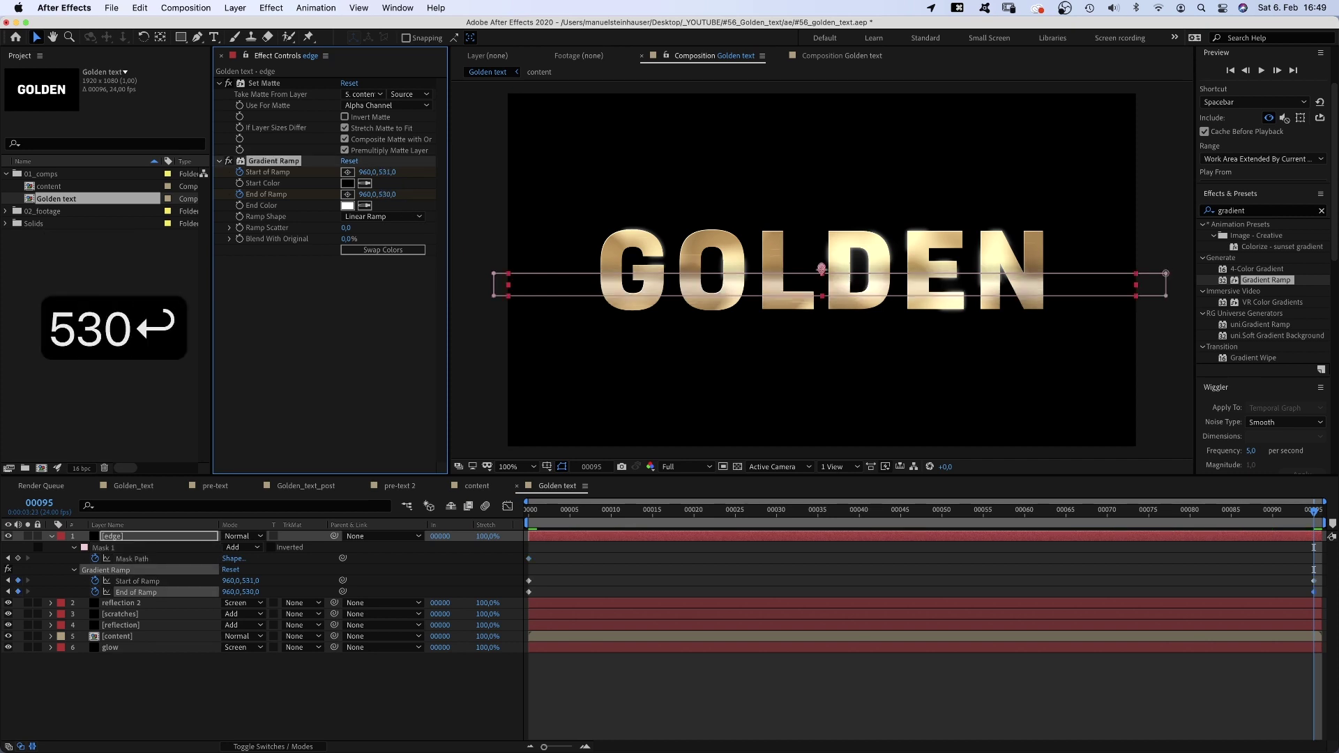
Move the mask band up across the letters and preview the animation.
{"action": "left_click", "coordinate": [137, 559]}
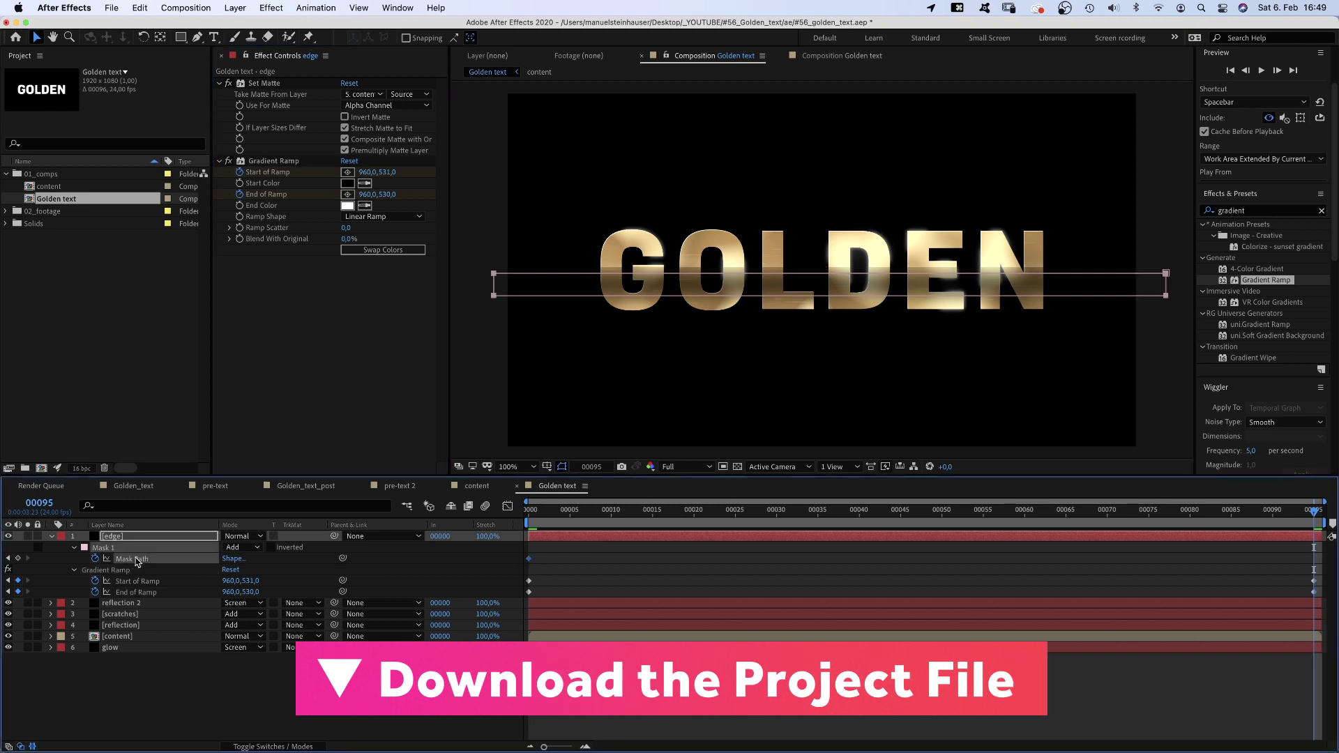
{"action": "left_click_drag", "start_coordinate": [497, 279], "coordinate": [494, 258]}
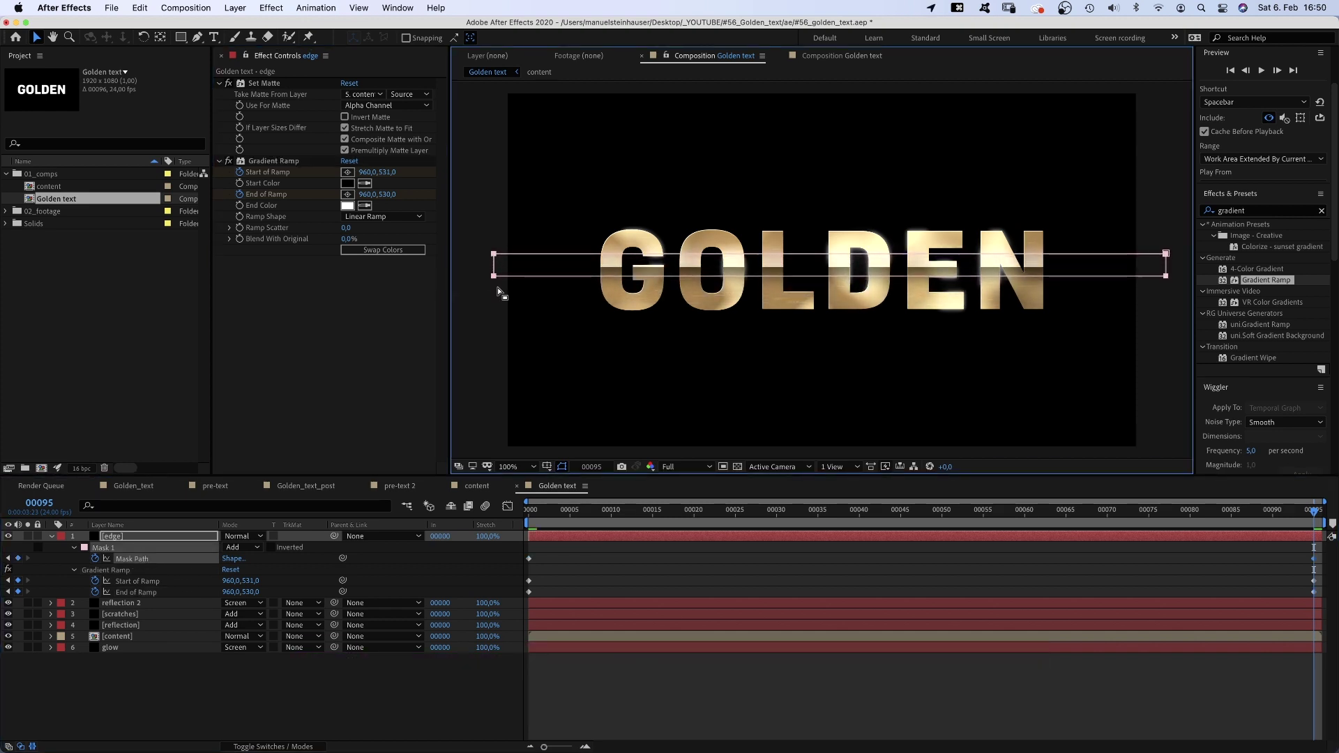
{"action": "key", "text": "space"}
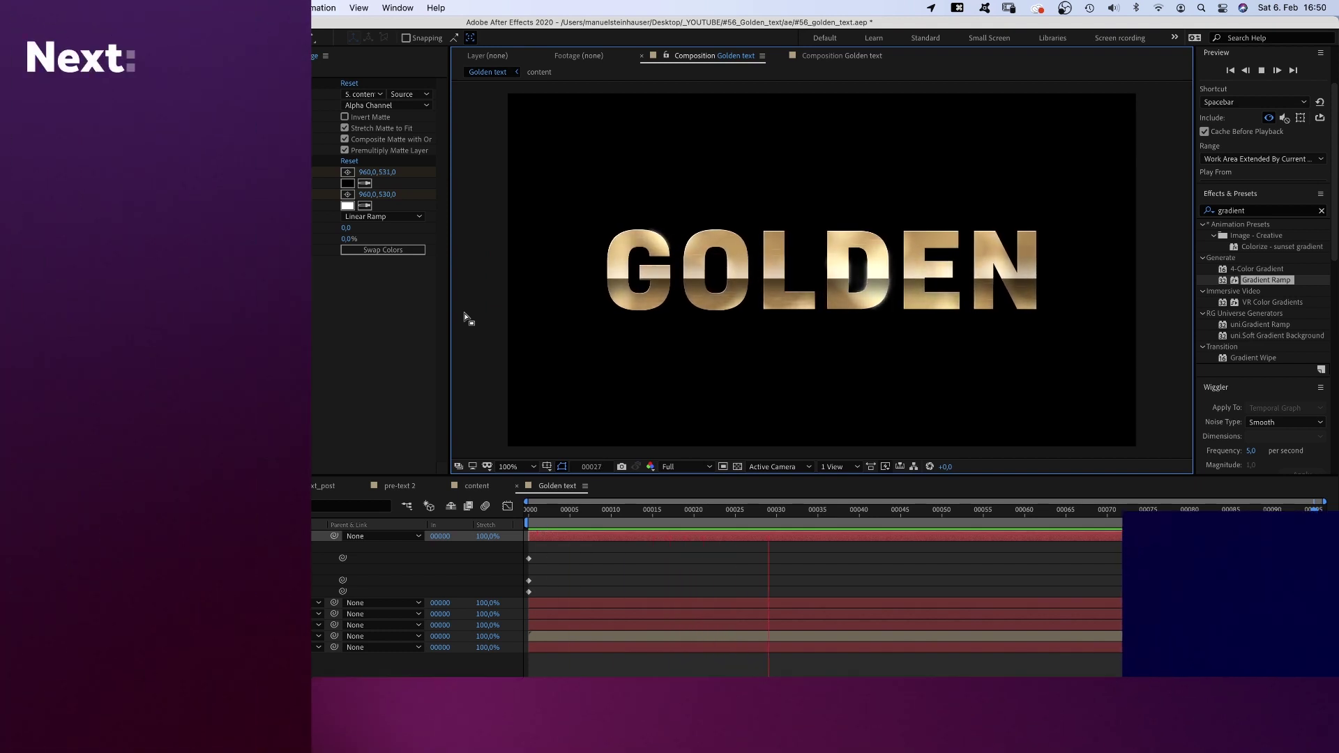